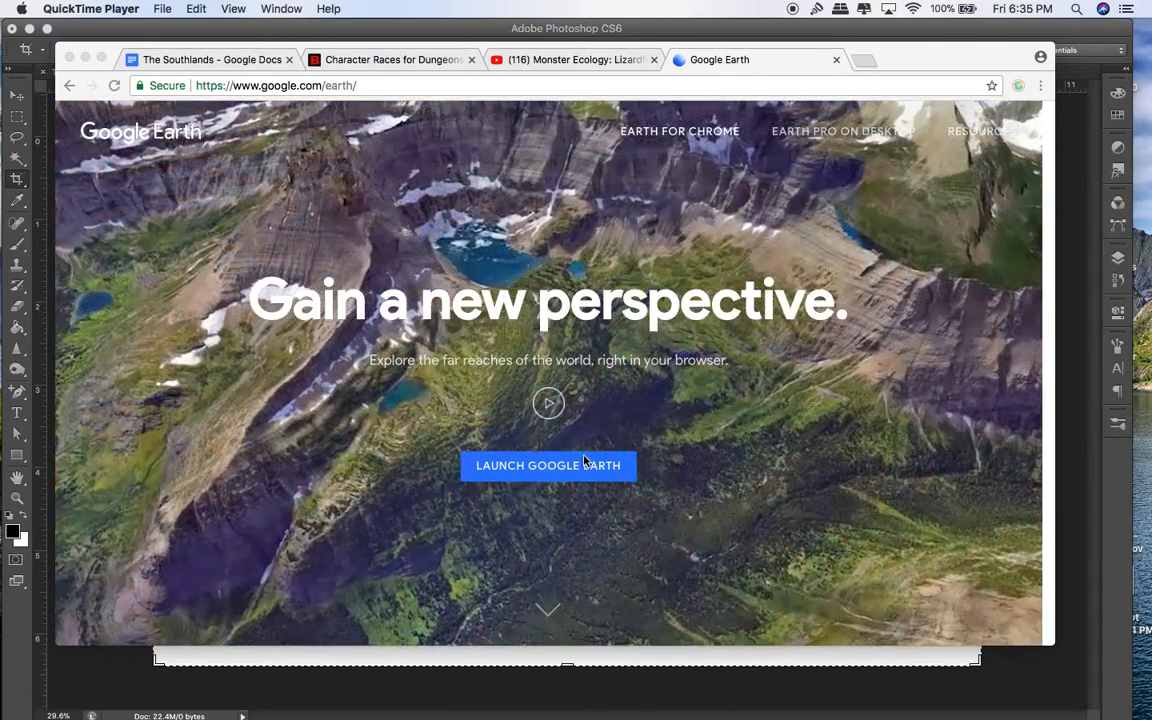
Step: Launch Google Earth in the Chrome window so the 3D globe loads
left_click(560, 472)
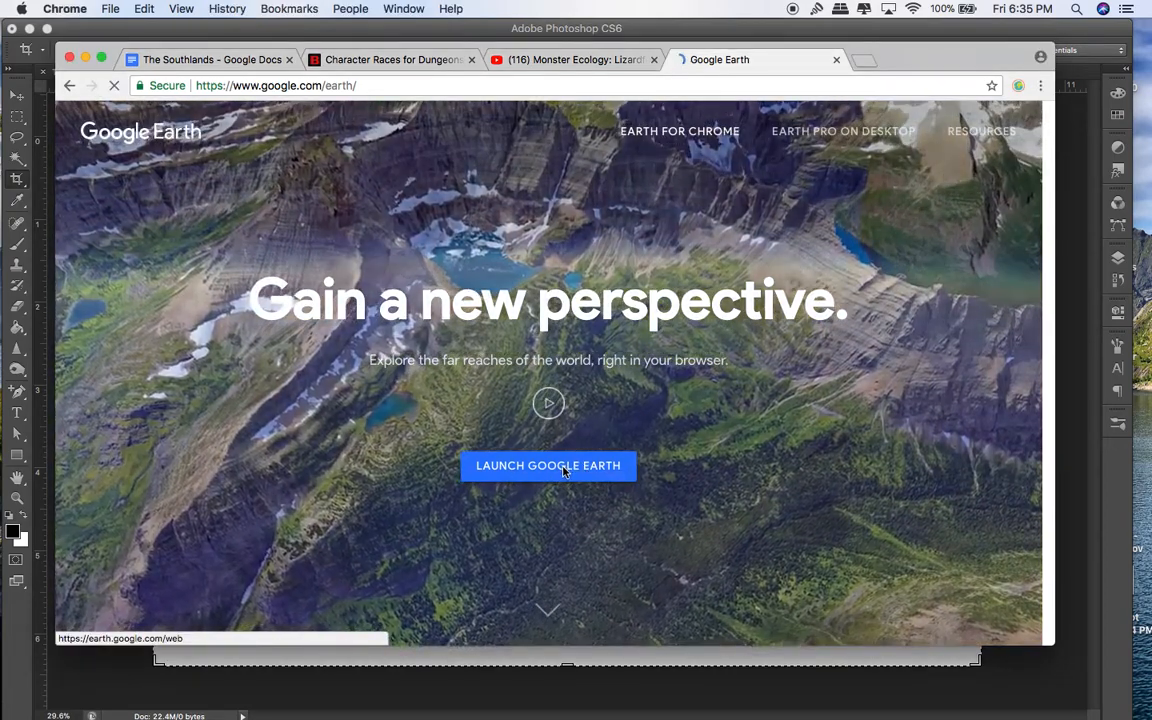
left_click(563, 471)
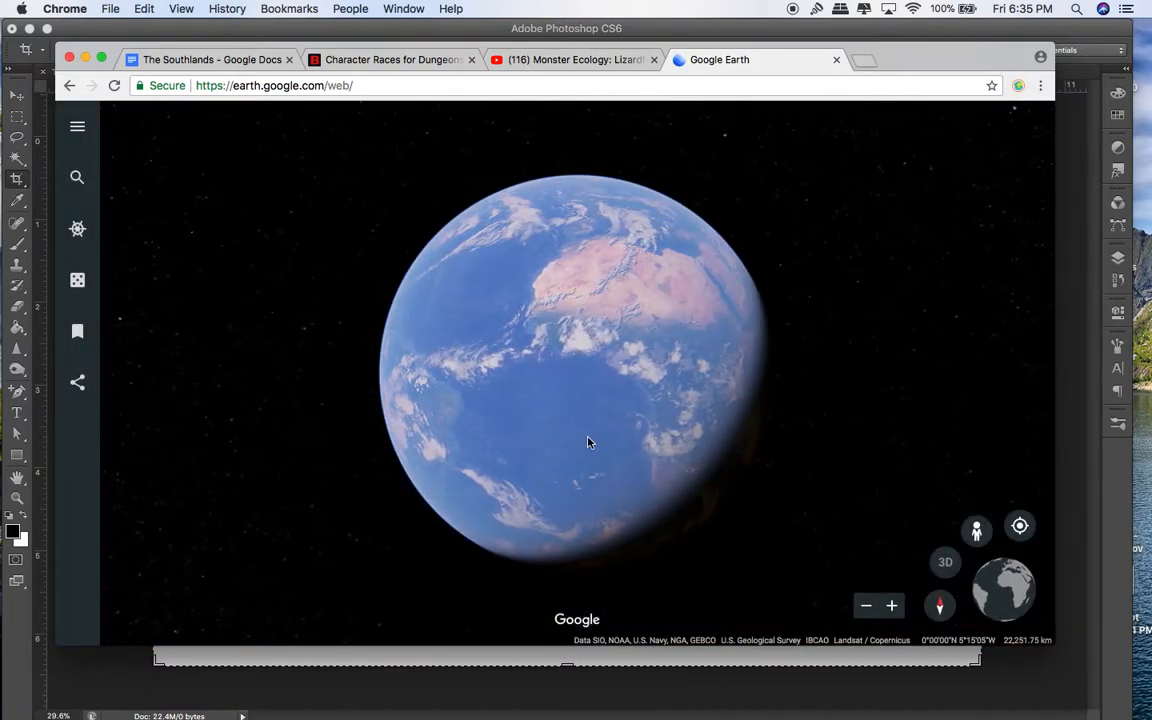
Step: Zoom from the full globe into the Ghana coast on the Gulf of Guinea
double_click(612, 336)
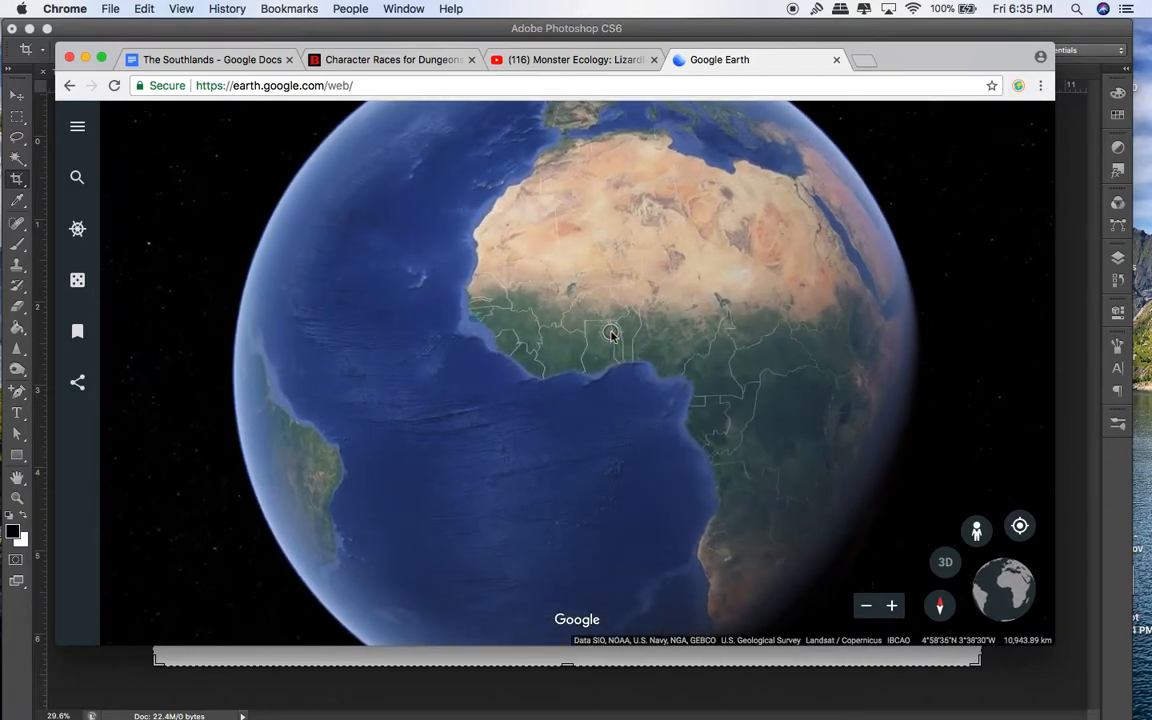
scroll(612, 336, "up", 2)
scroll(615, 372, "up", 2)
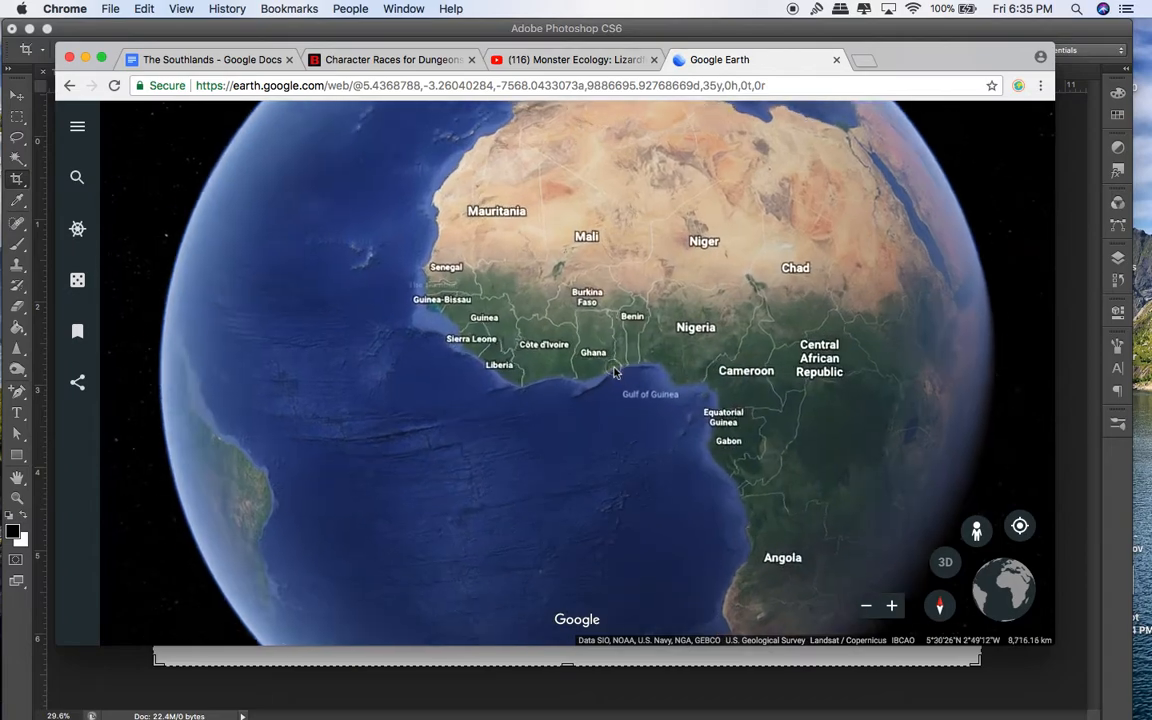
scroll(615, 372, "up", 4)
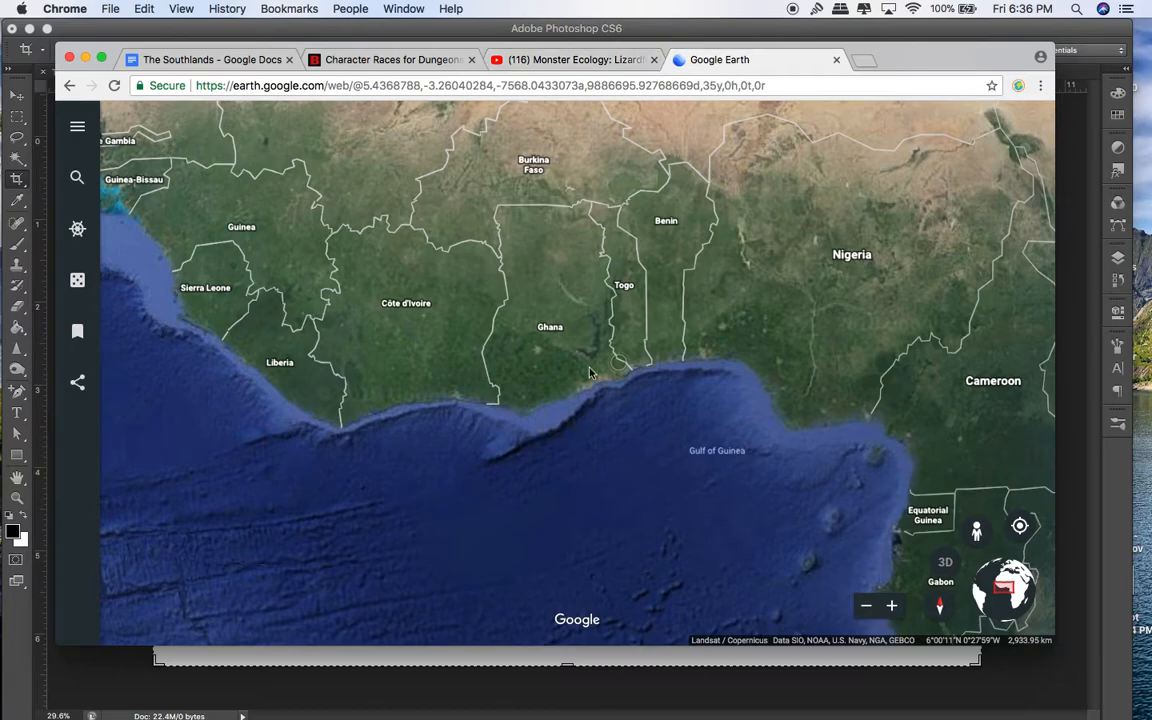
left_click(560, 60)
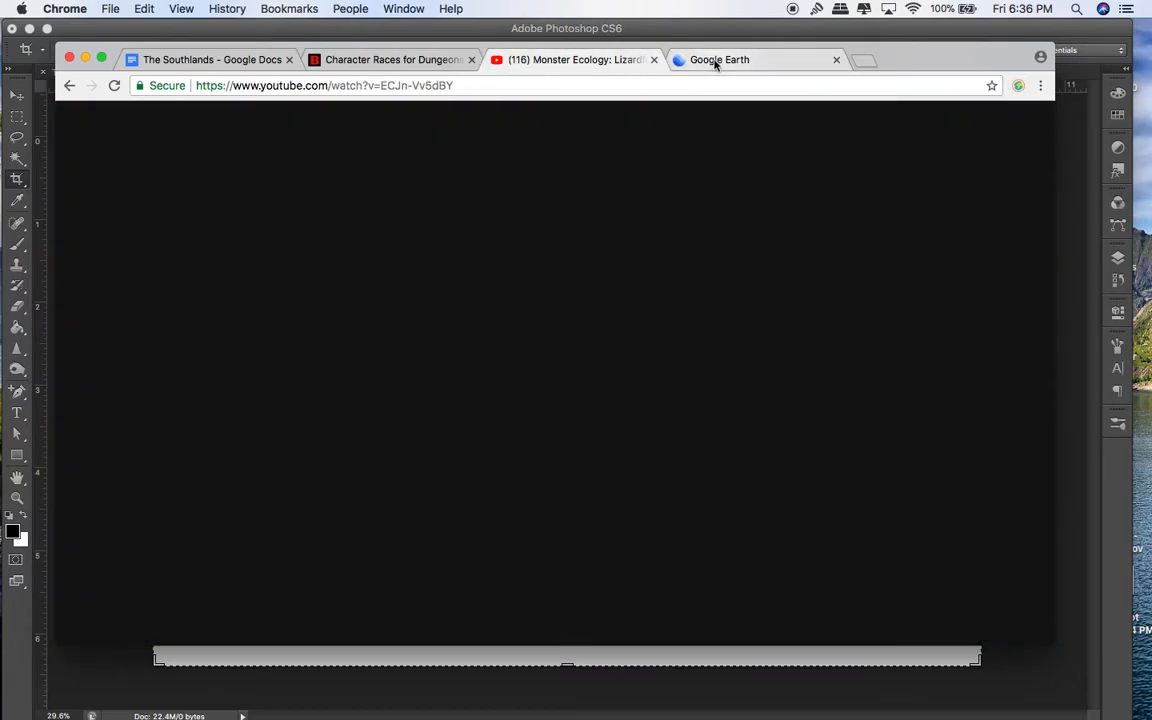
Step: Back on the Google Earth tab, enlarge the browser window and reload the blacked-out page
left_click(712, 59)
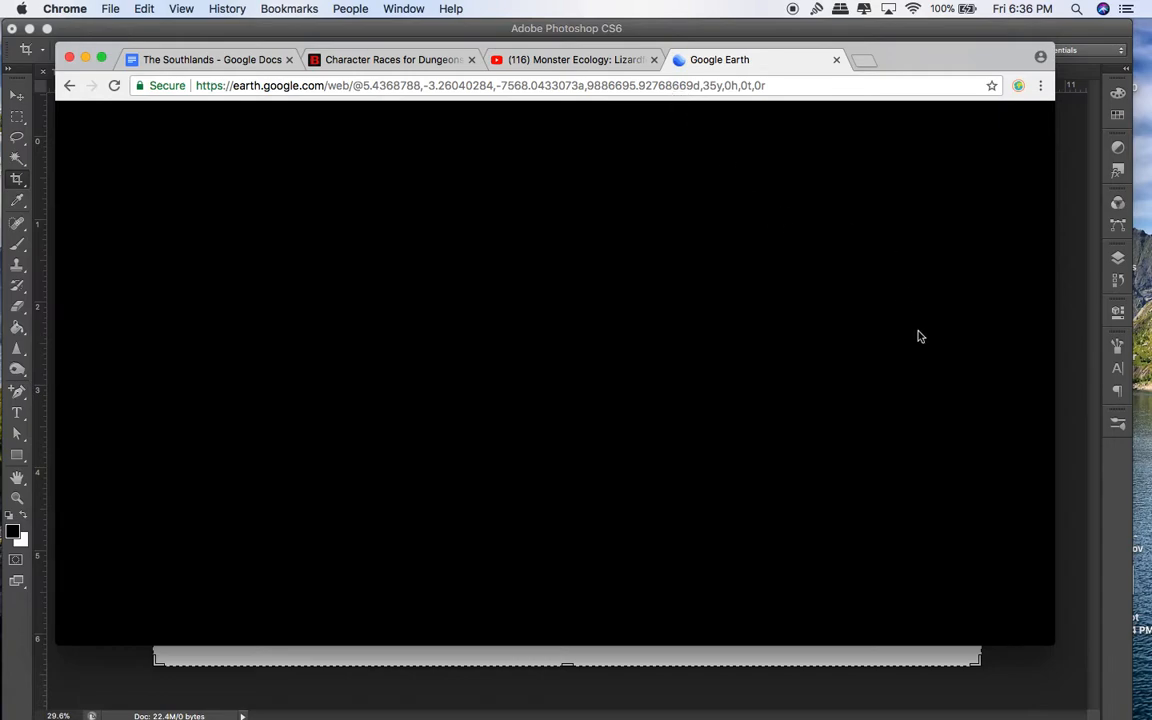
left_click_drag(1051, 648, 1073, 662)
left_click(114, 85)
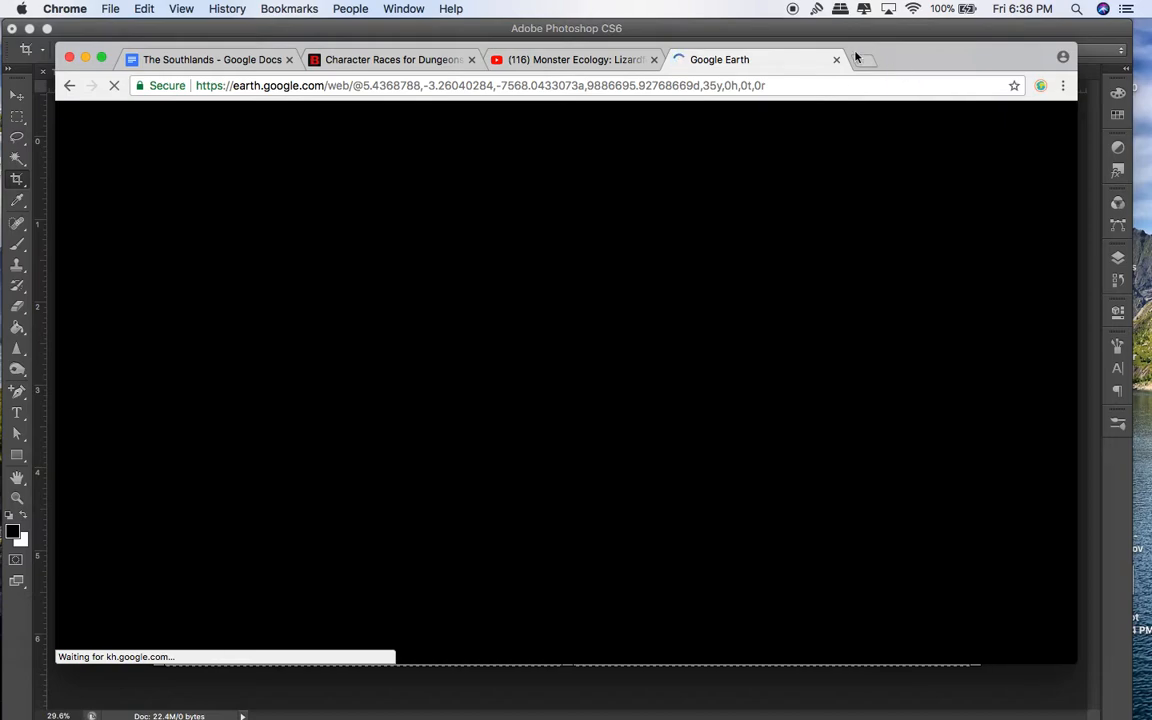
Step: Look over TheSouthlands.psd and Untitled-1 in Photoshop, then bring Chrome back to the front
left_click(589, 36)
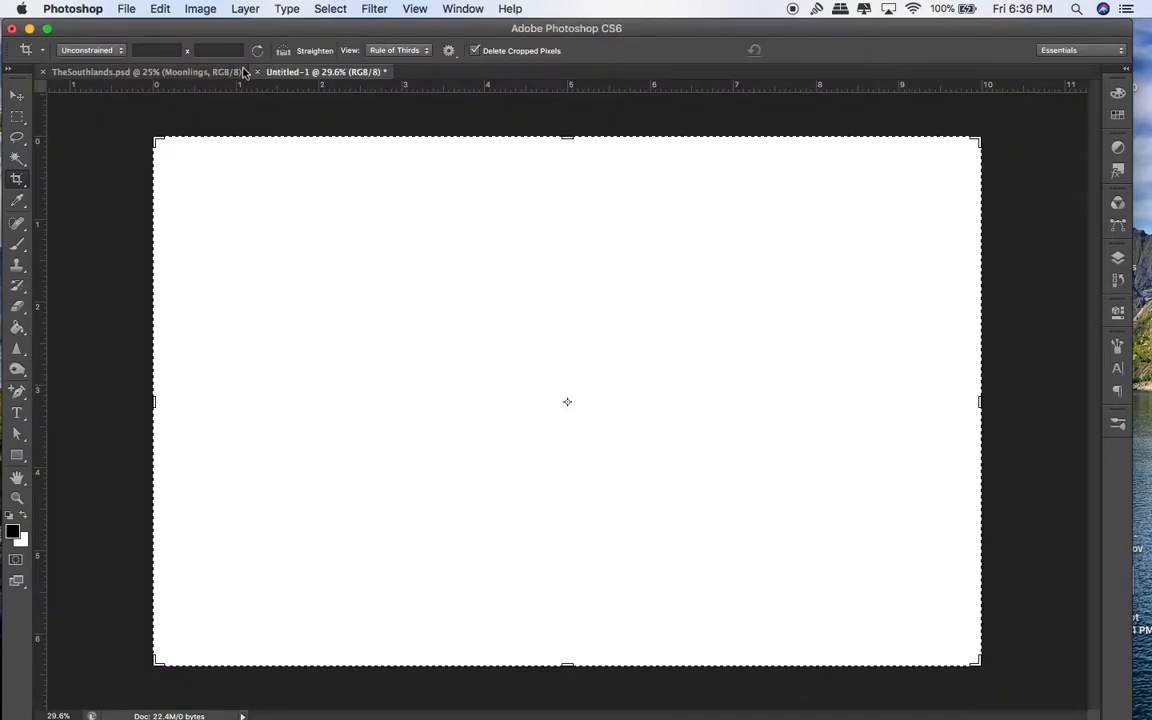
left_click(192, 71)
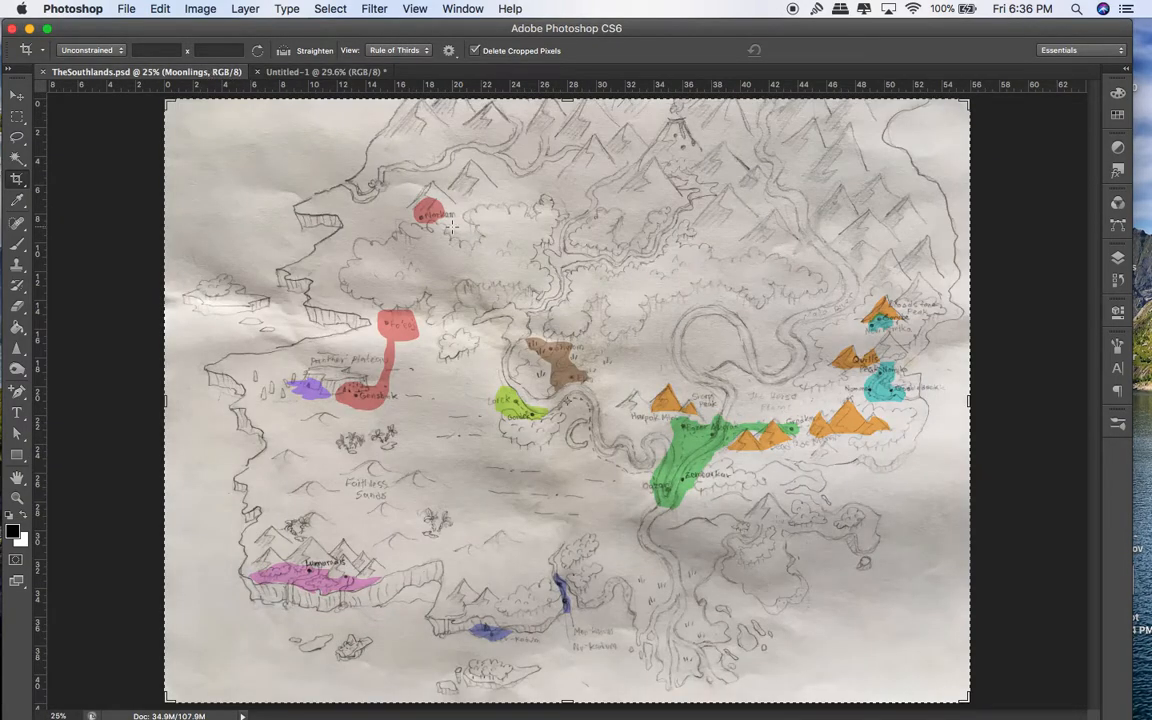
left_click(319, 73)
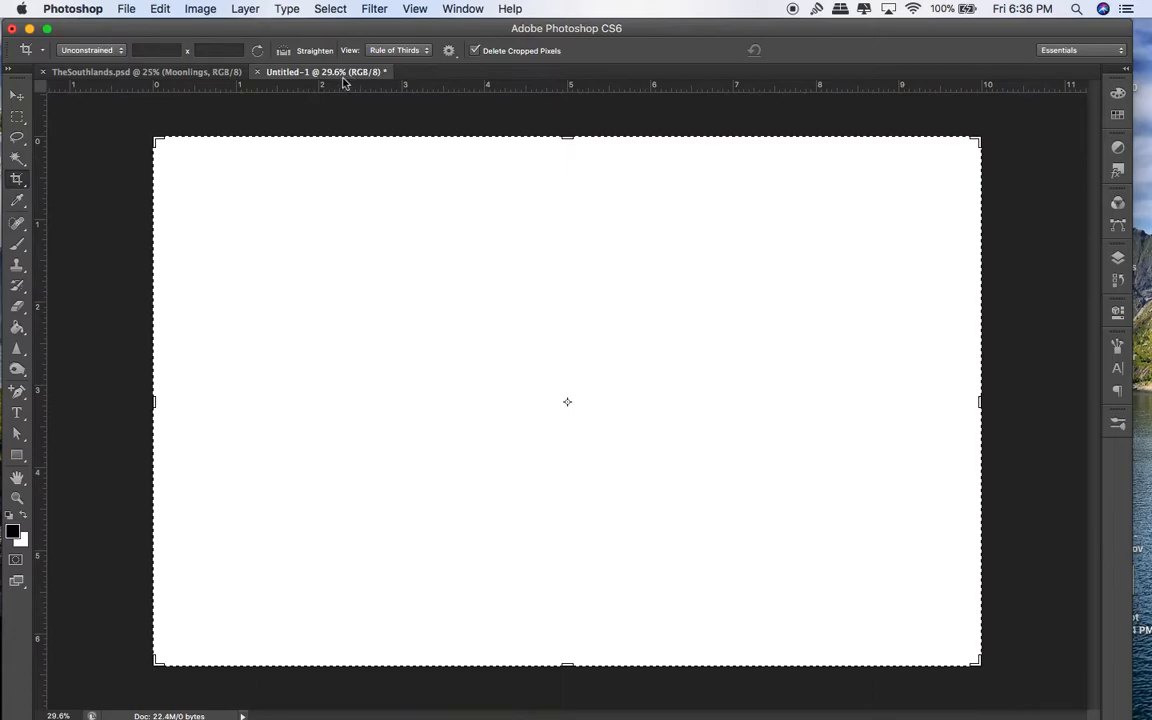
left_click(182, 73)
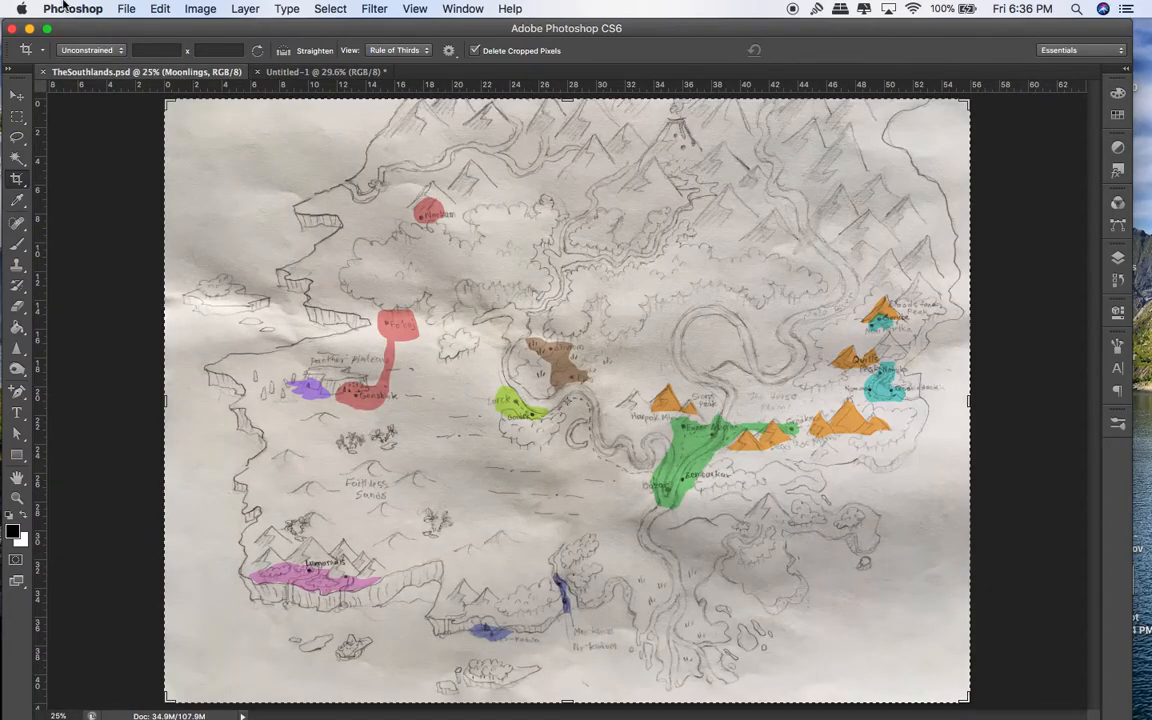
key("ctrl+Up")
left_click(489, 602)
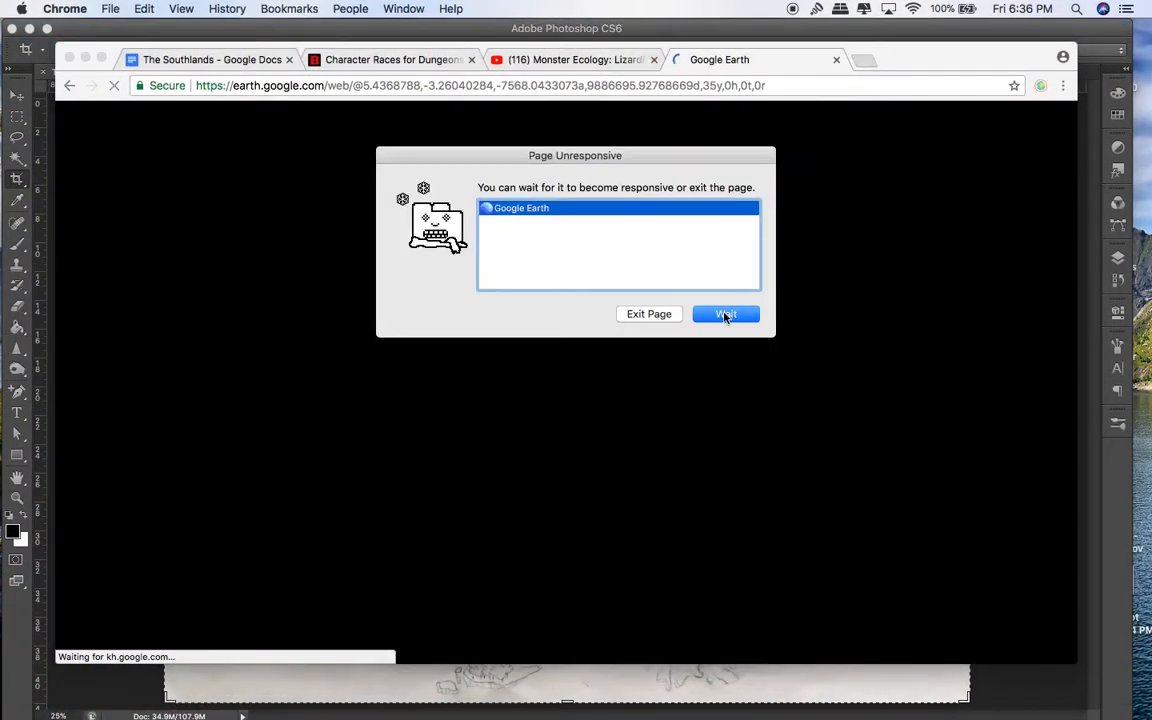
Step: Keep waiting on the frozen page, load the bare earth.google.com address, then return to Photoshop
left_click(726, 316)
left_click(393, 86)
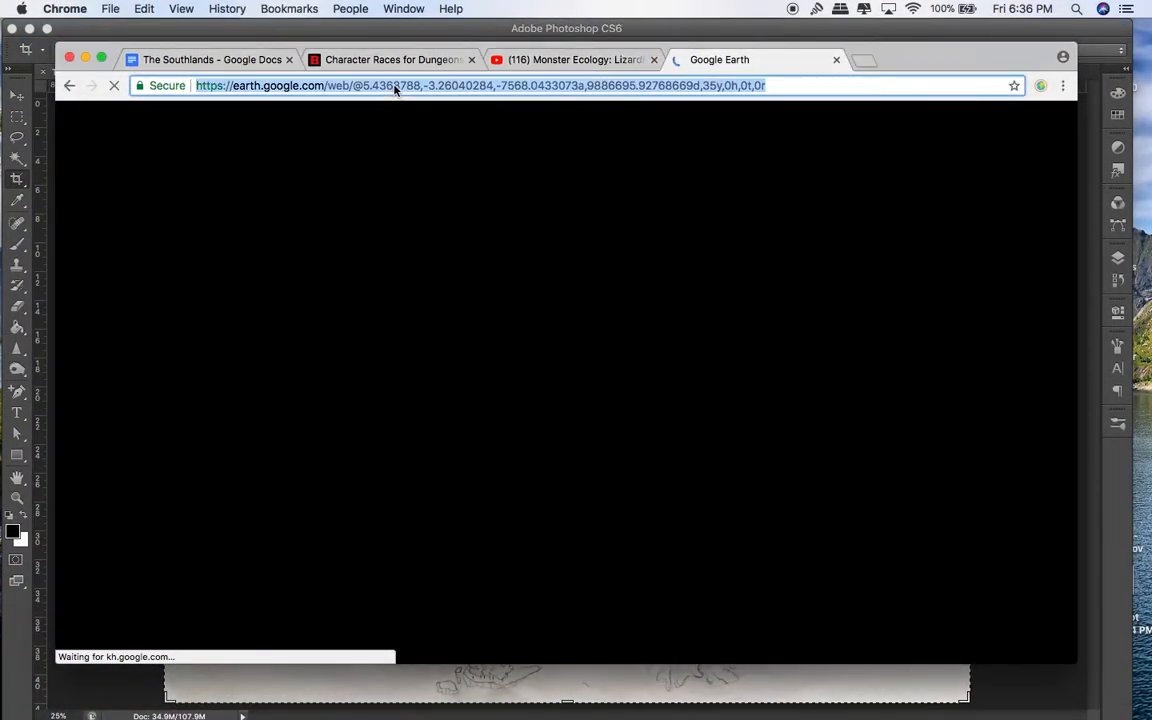
left_click(393, 86)
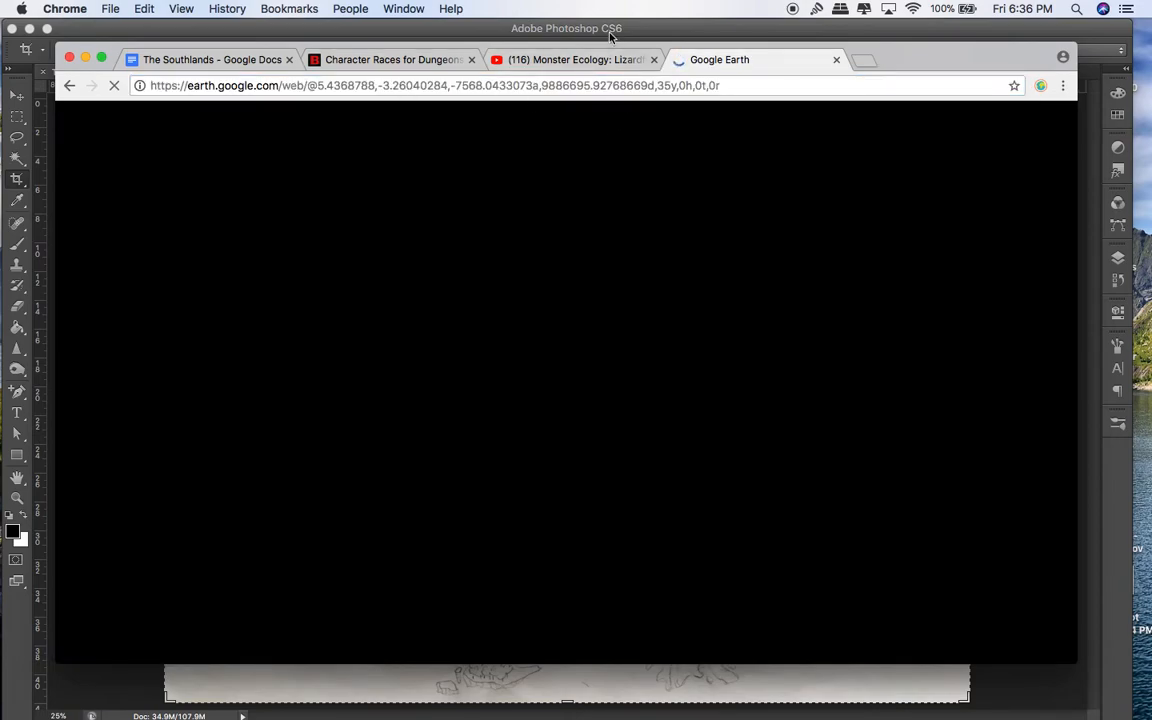
left_click_drag(281, 85, 638, 144)
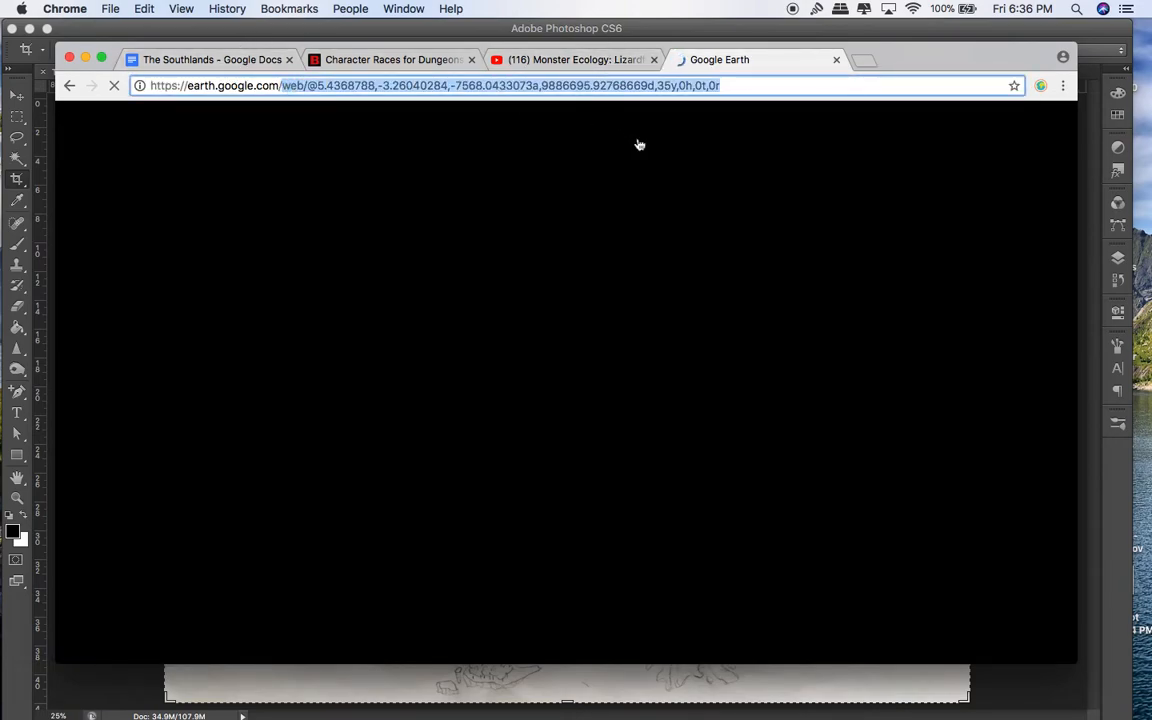
key("BackSpace")
key("Return")
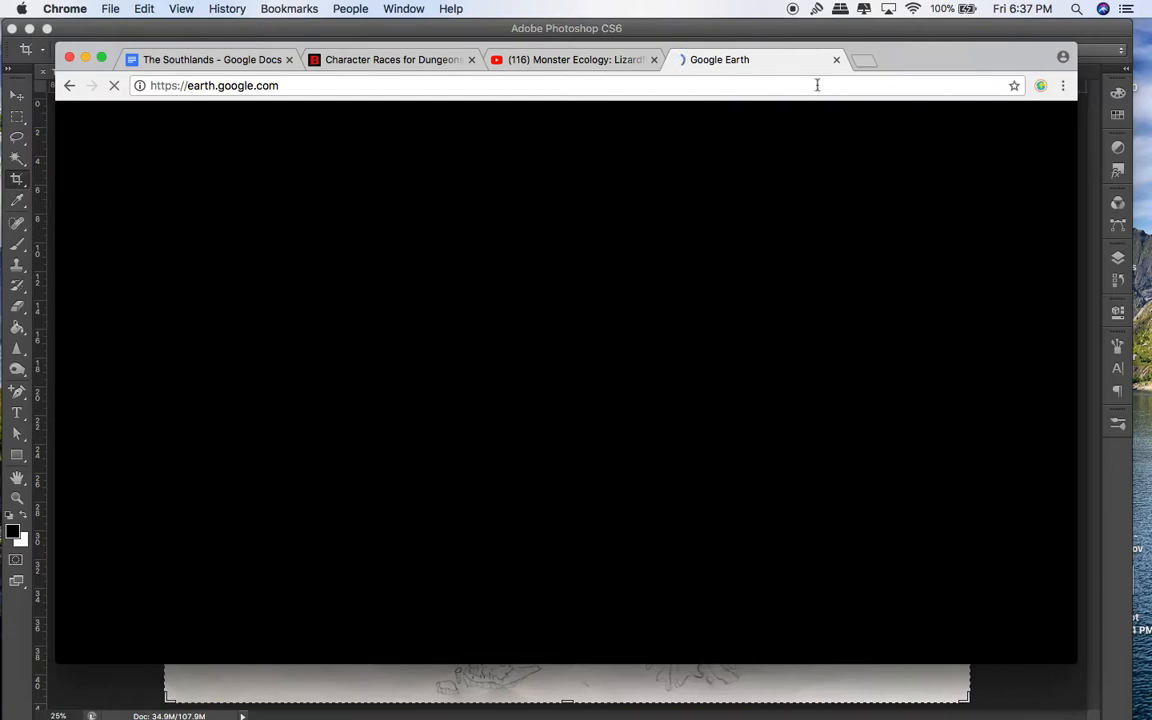
left_click(745, 36)
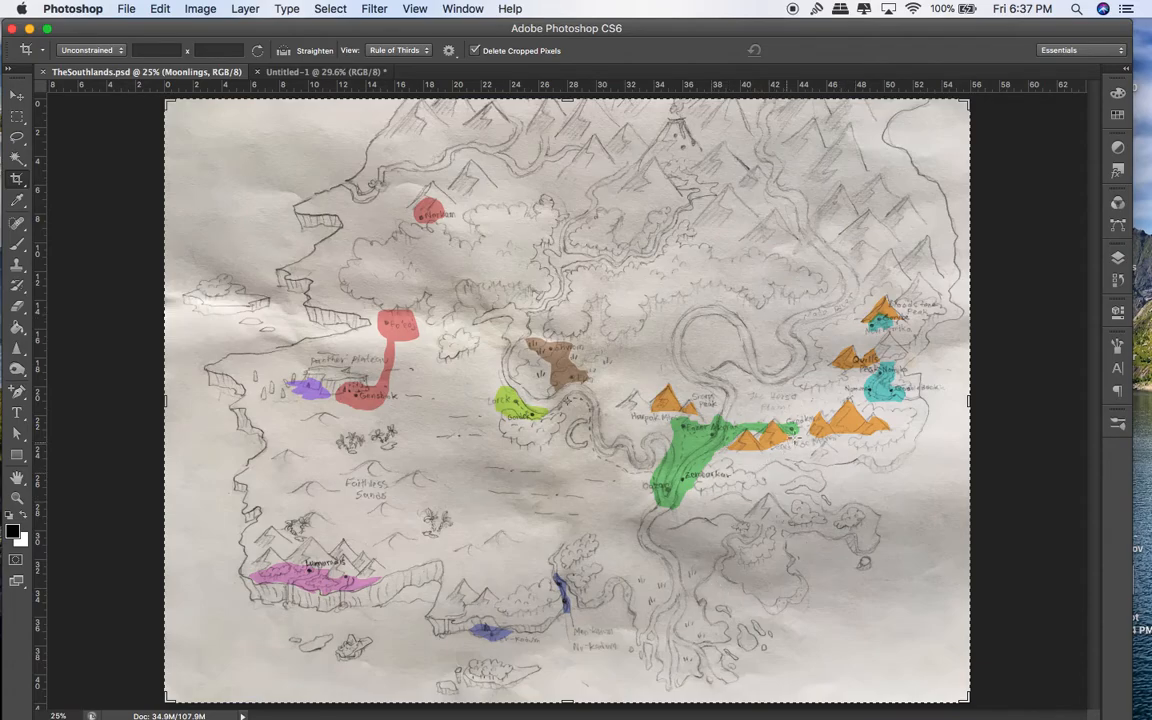
Step: Bring Chrome forward and point the stuck tab at maps.google.com by typing 'map'
key("ctrl+Up")
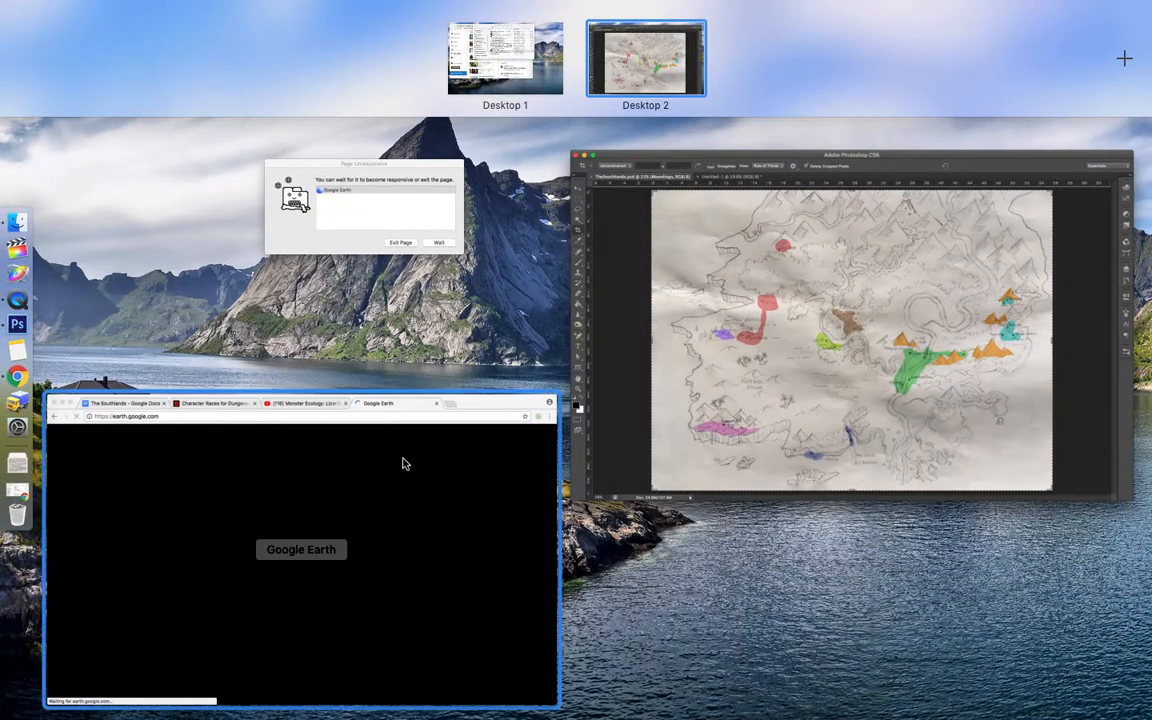
left_click(401, 463)
left_click(312, 86)
key("Return")
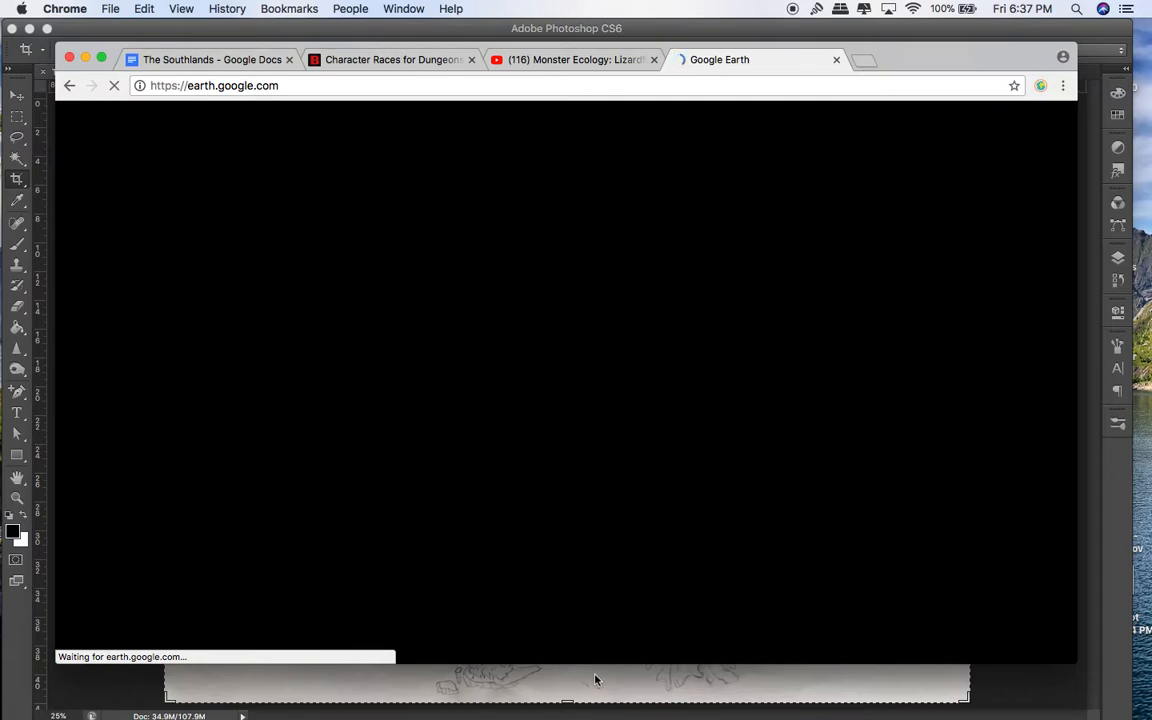
left_click(490, 84)
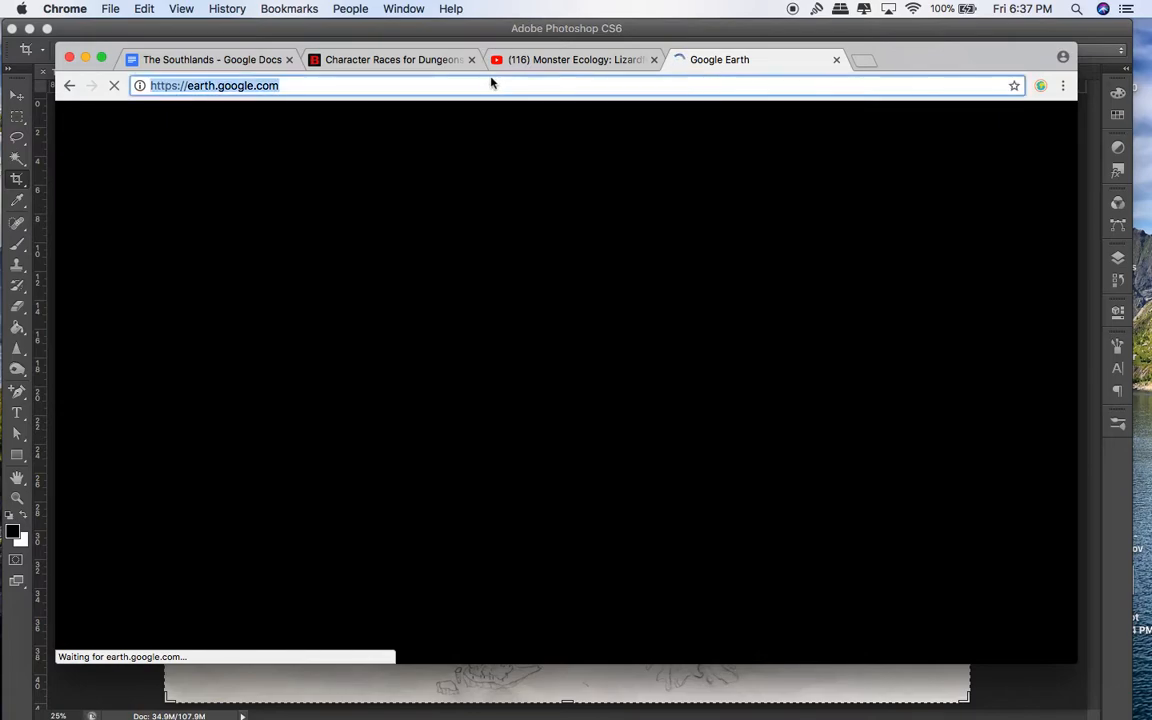
type("map")
key("Return")
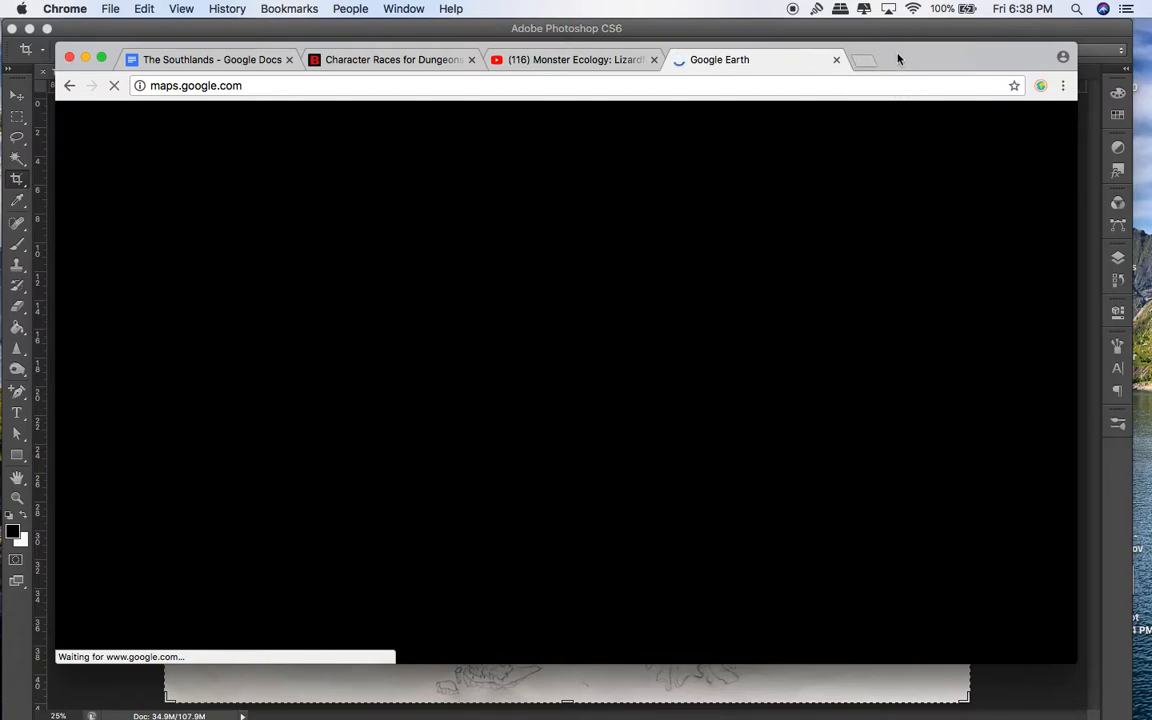
Step: Check the Wi-Fi connection, then exit the unresponsive Google Earth page
left_click(811, 90)
key("Return")
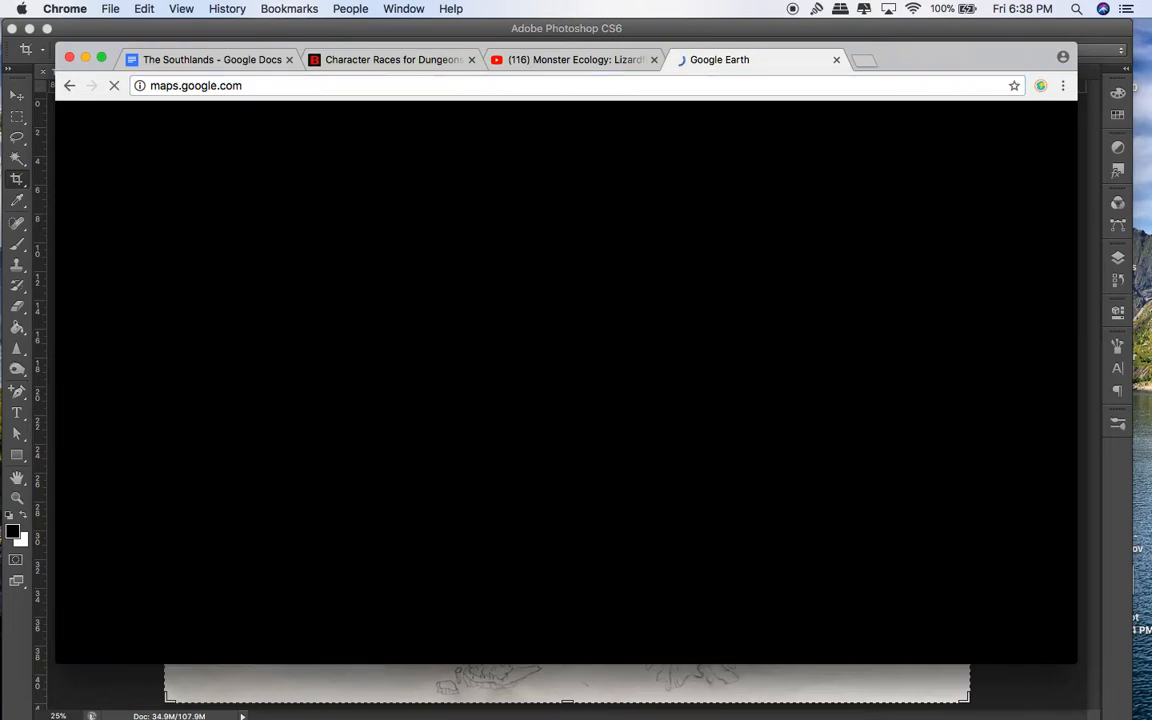
left_click(915, 9)
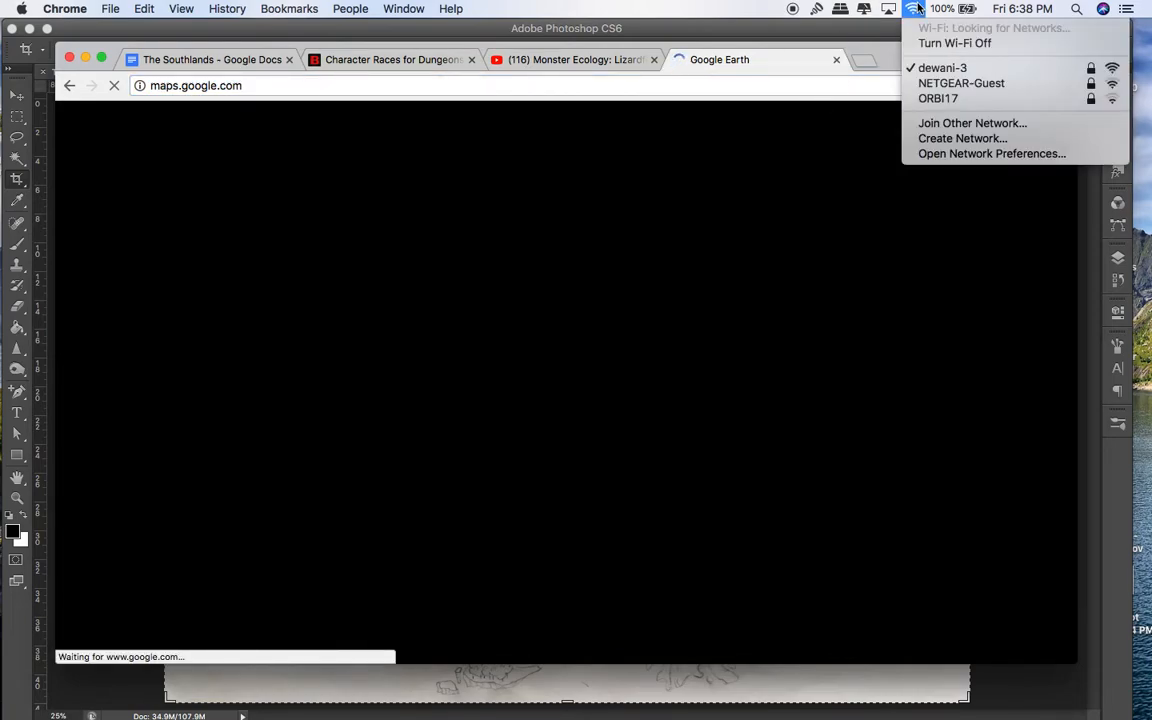
left_click(917, 9)
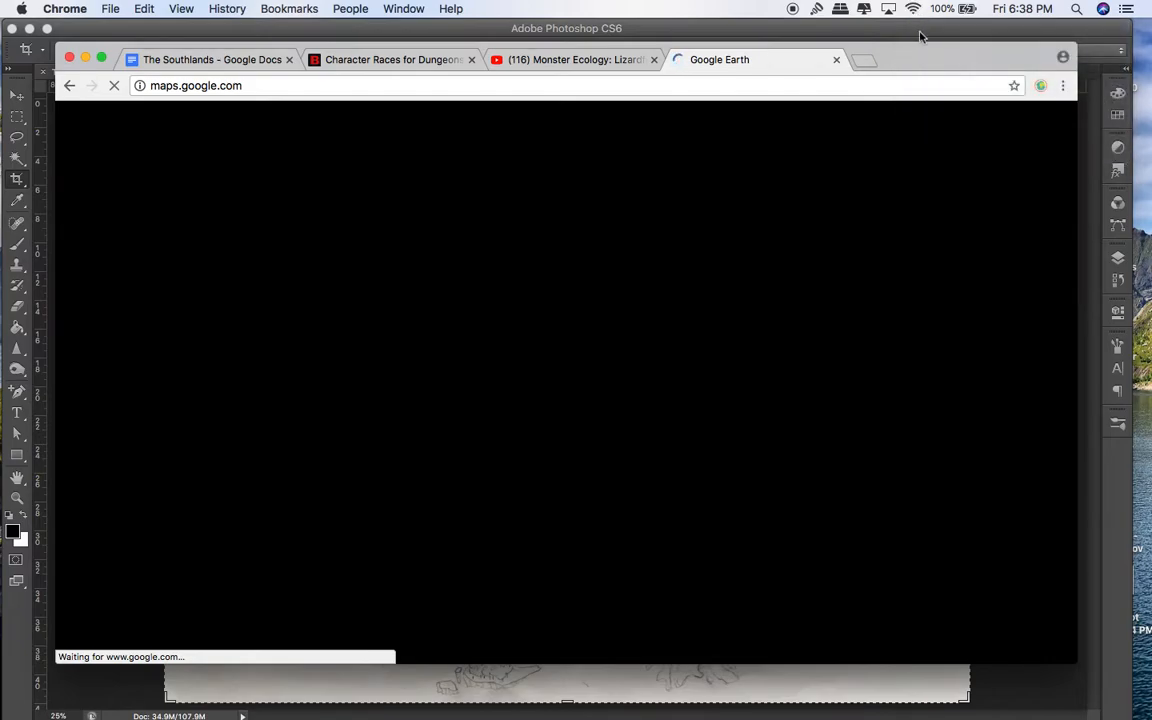
left_click(911, 37)
mouse_move(2, 2)
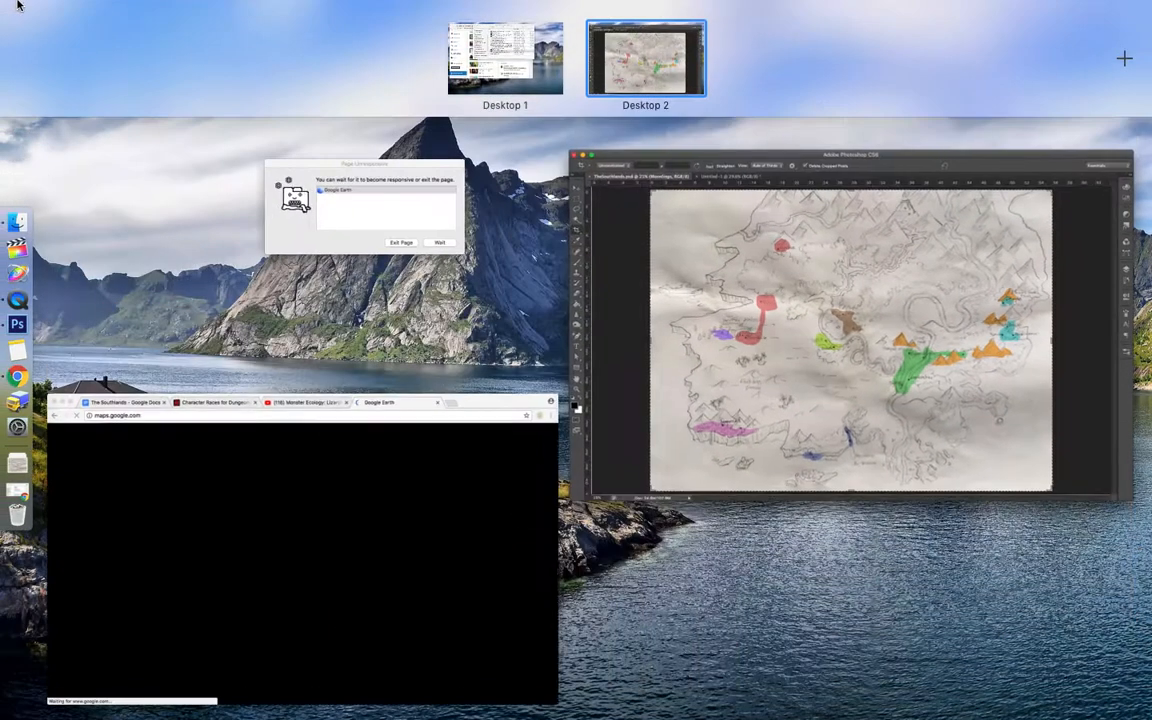
left_click(431, 233)
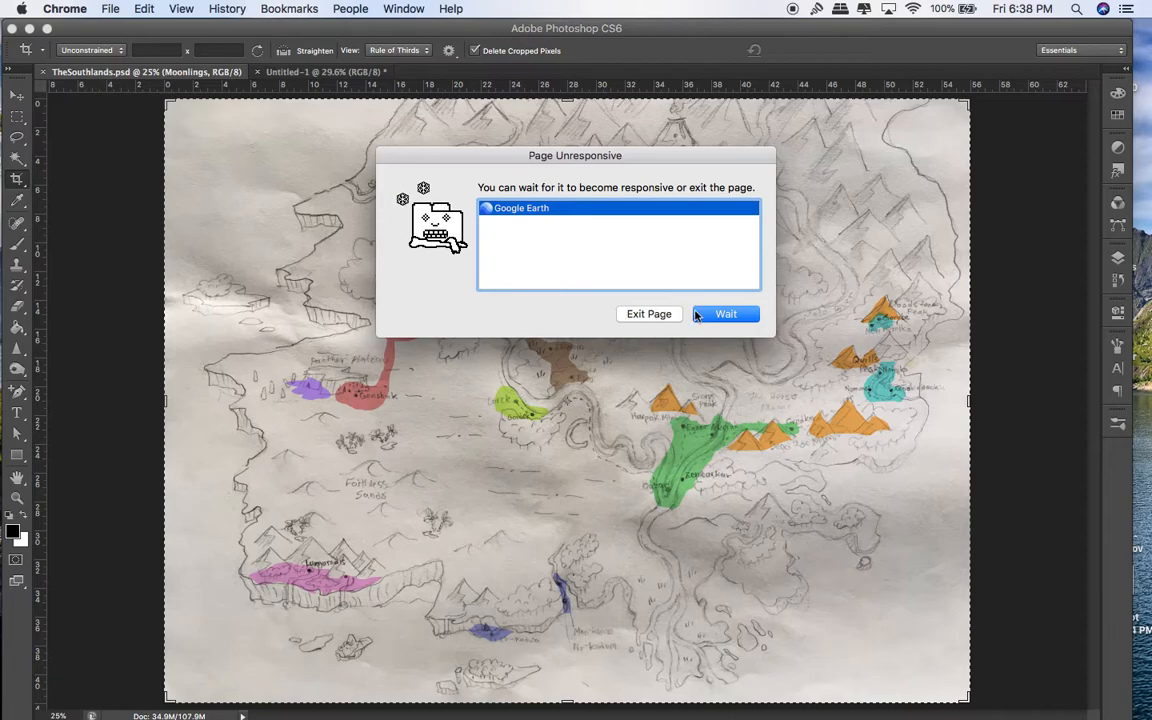
left_click(664, 313)
double_click(602, 91)
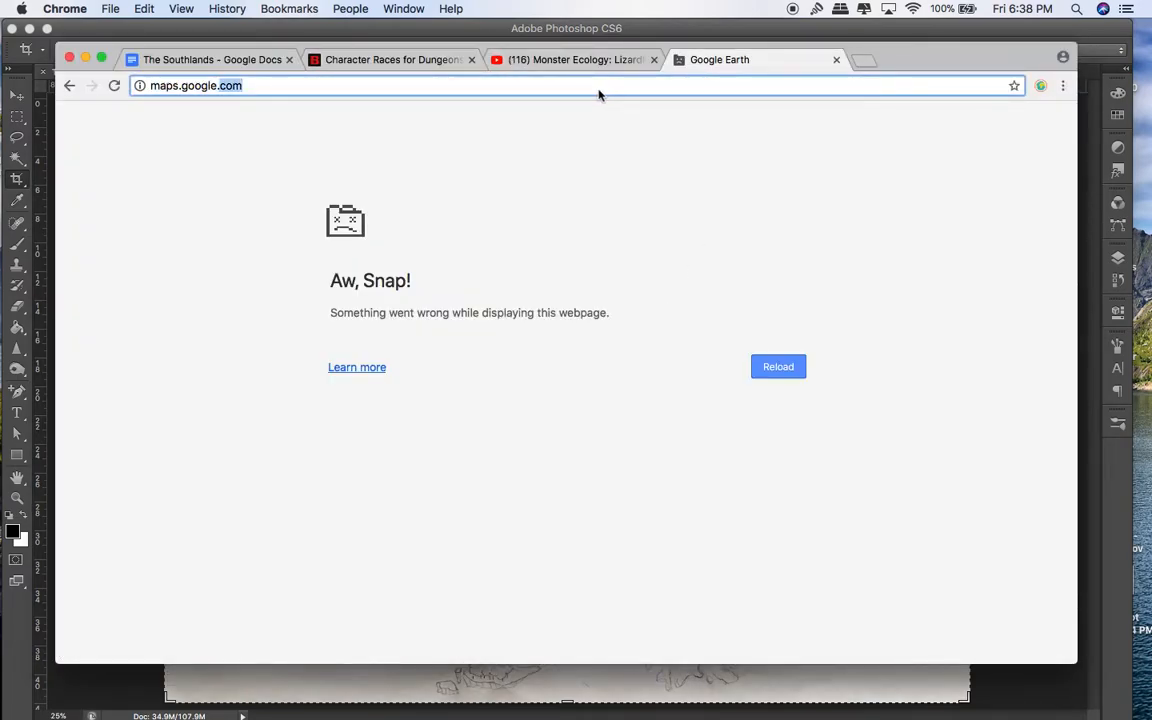
Step: Load earth.google.com by typing 'earth' and launch Google Earth
triple_click(599, 94)
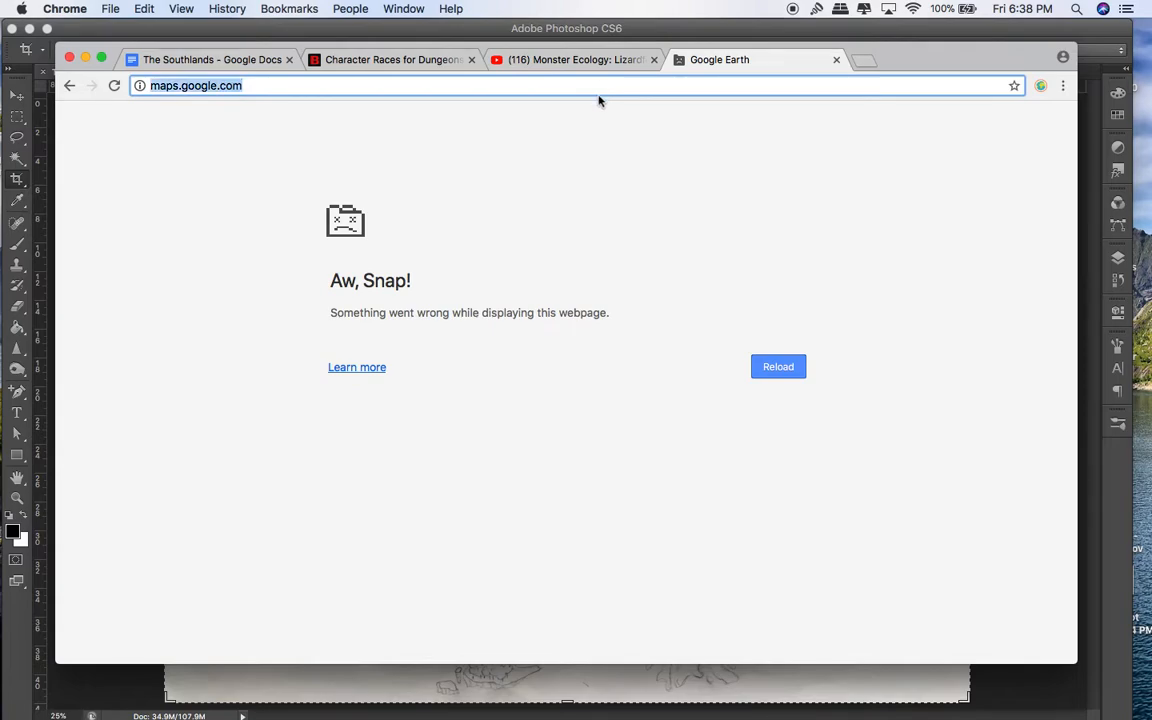
type("earth")
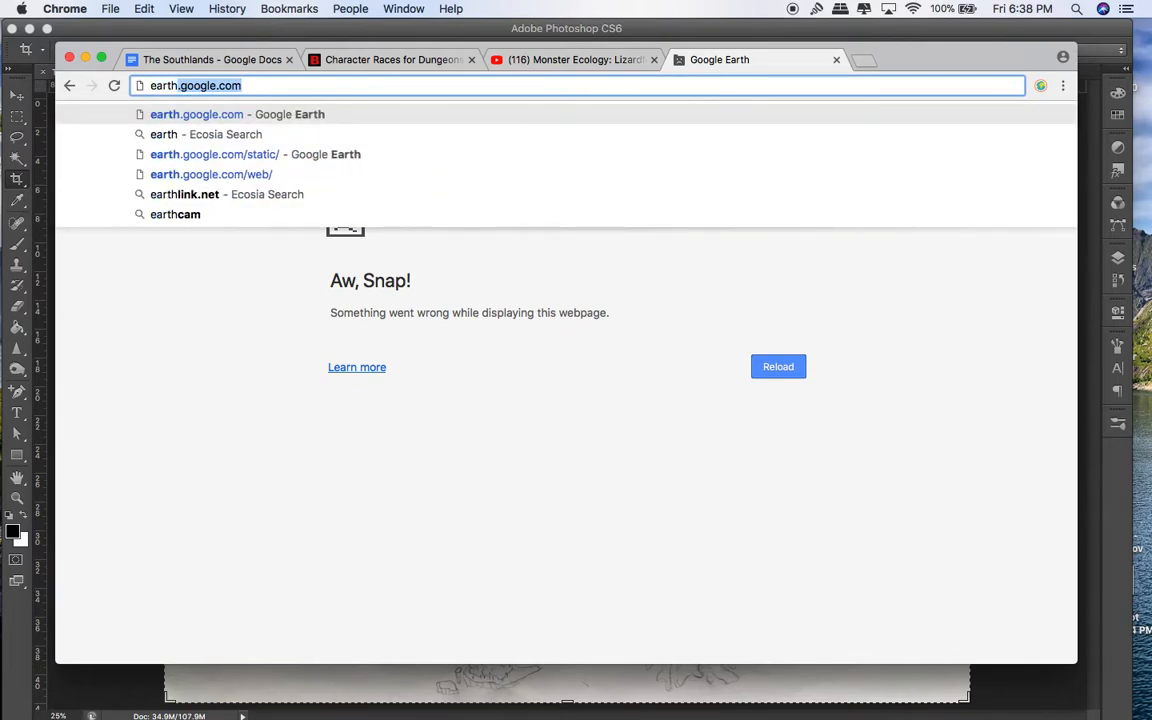
key("Return")
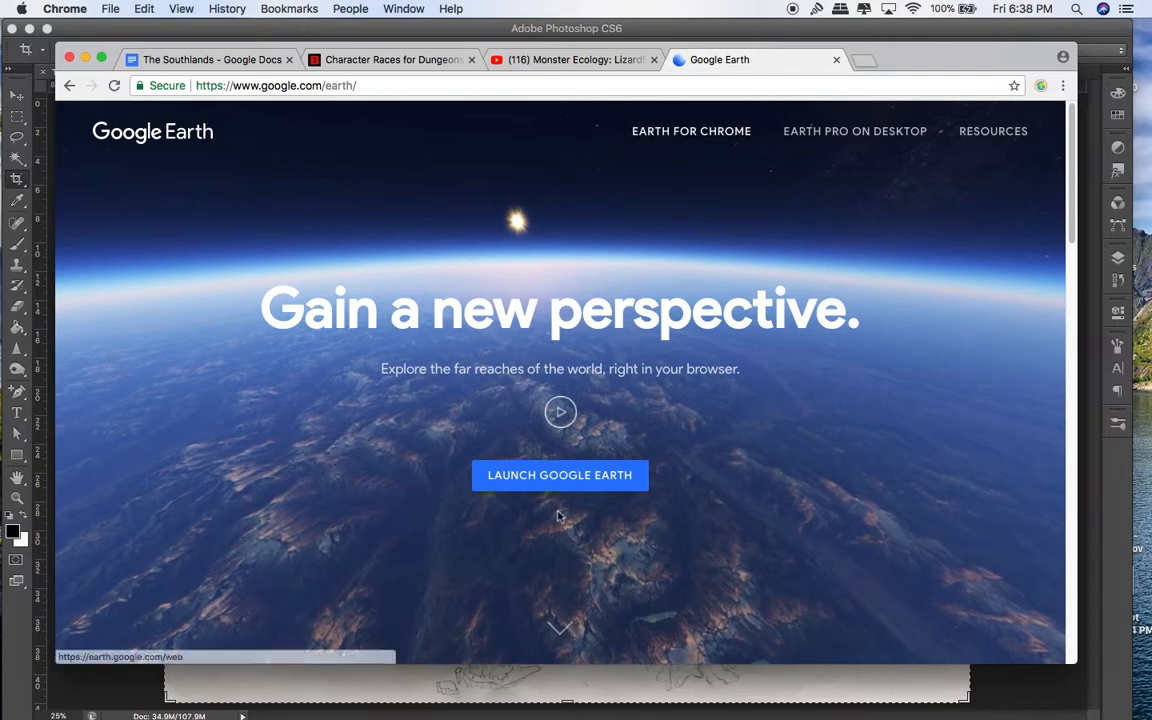
left_click(559, 480)
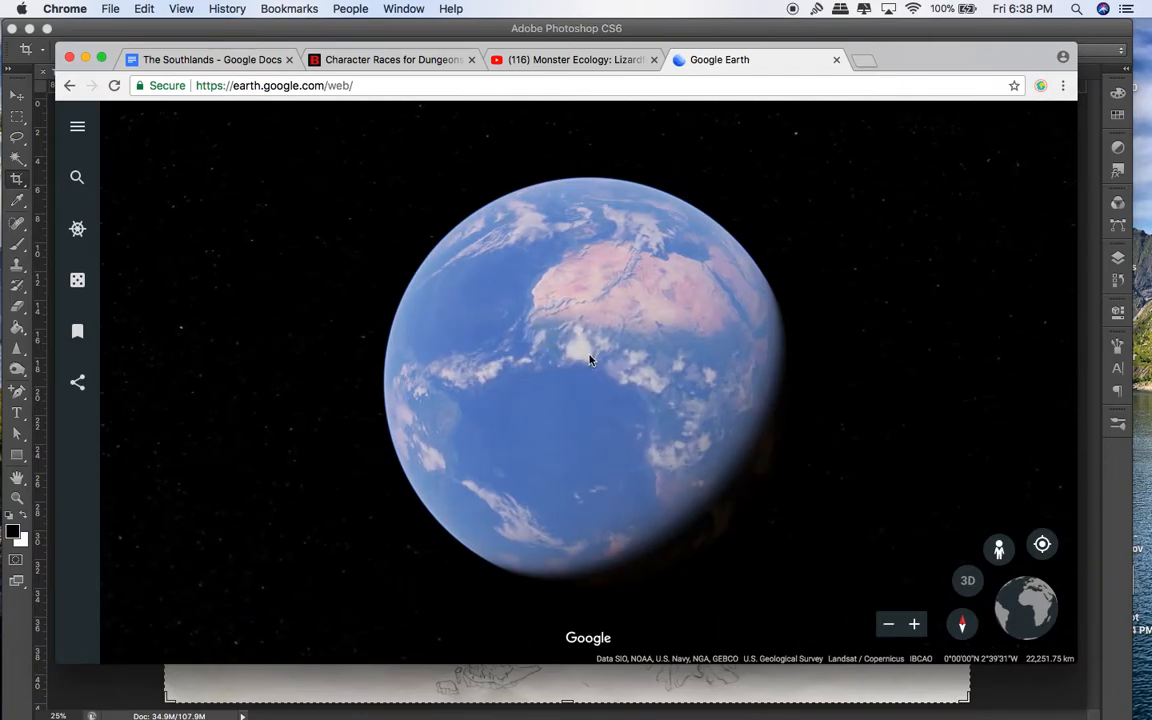
Step: Search 'bah' to fly to the Bahamas, close the info card, and screenshot the map
left_click(78, 177)
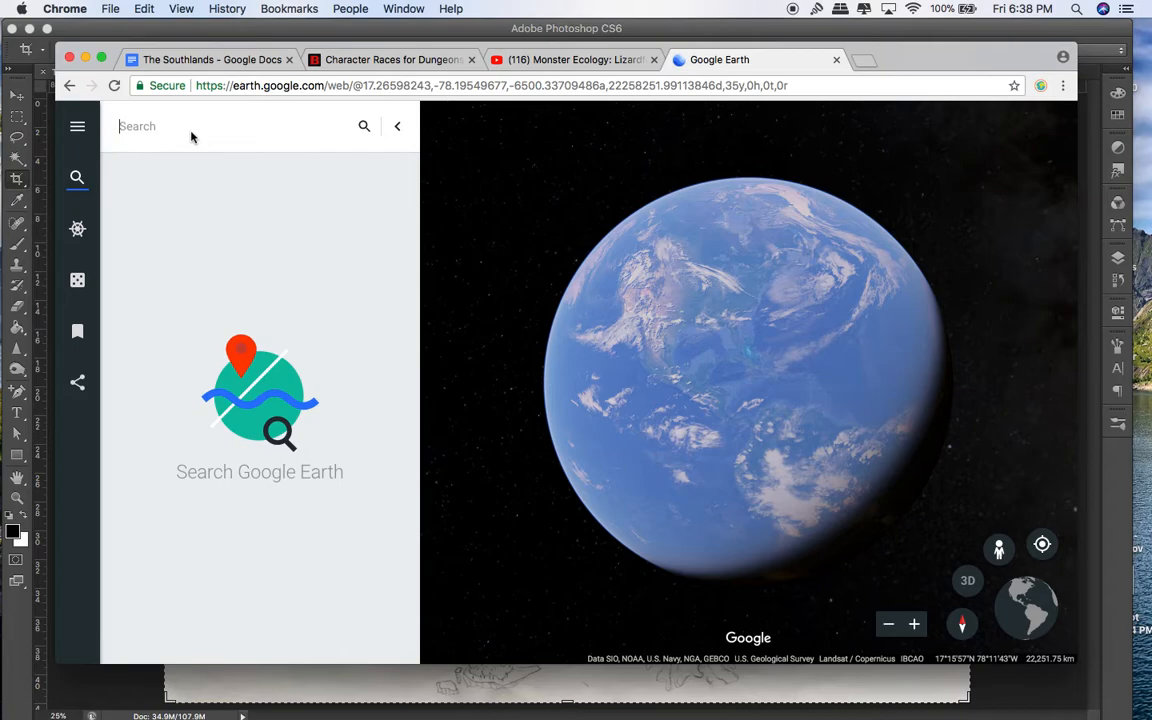
type("bahamas")
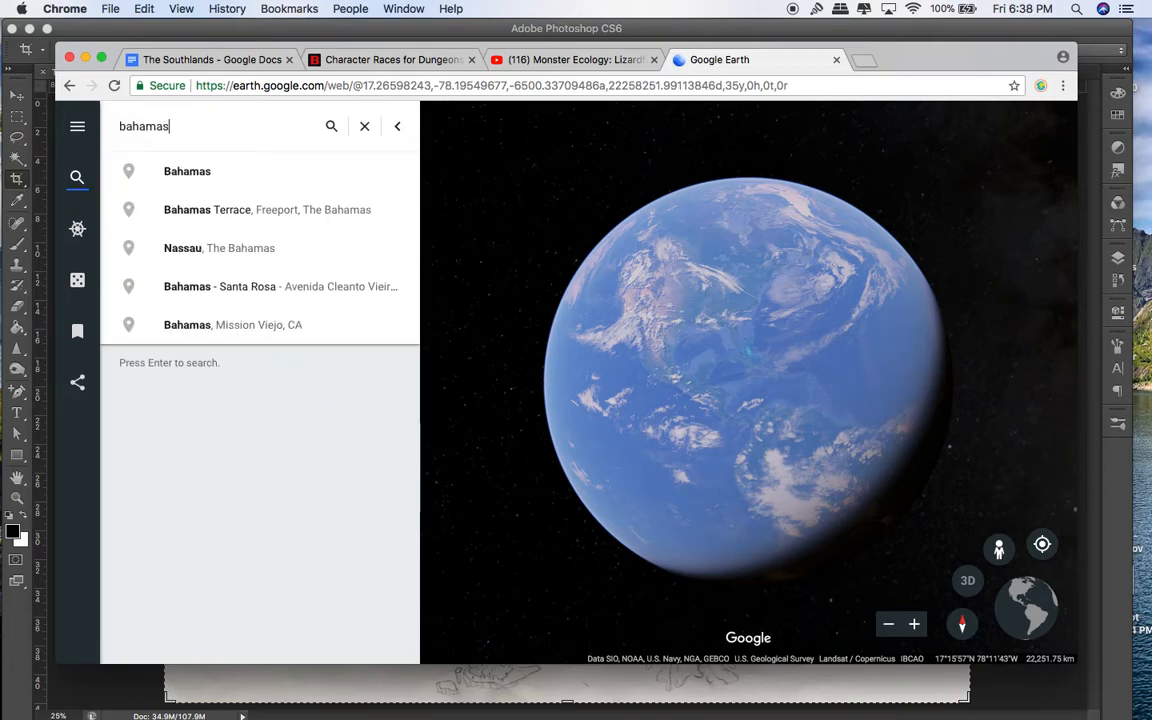
key("Return")
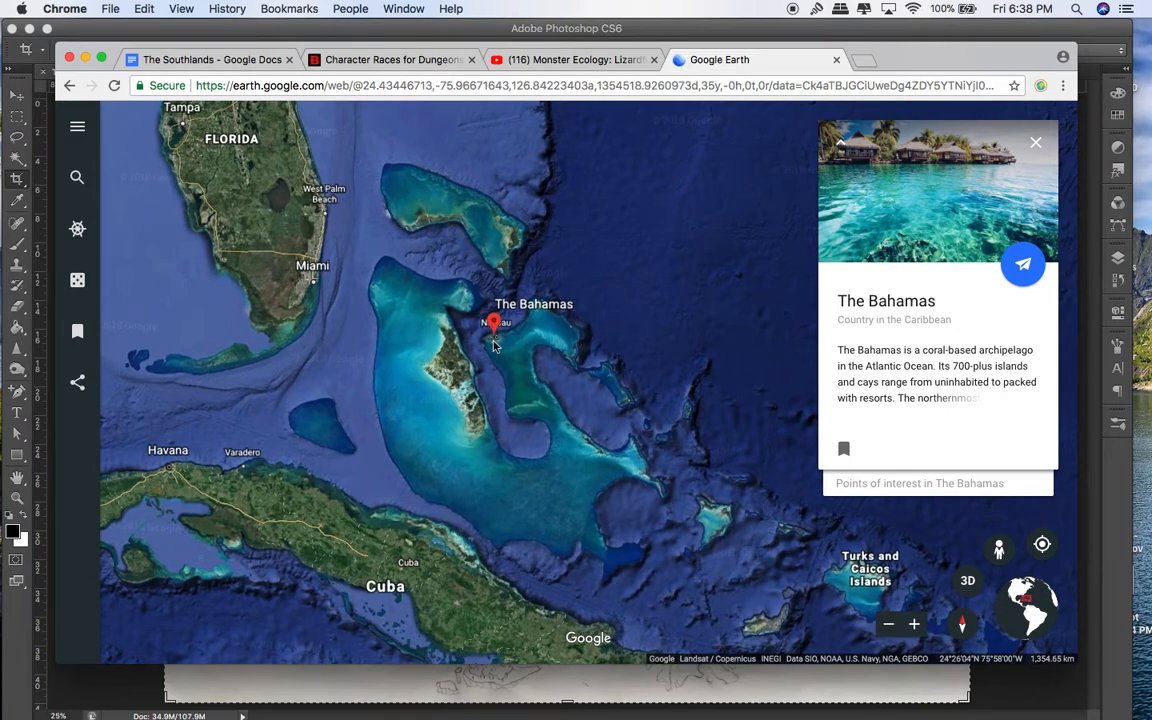
left_click(1034, 144)
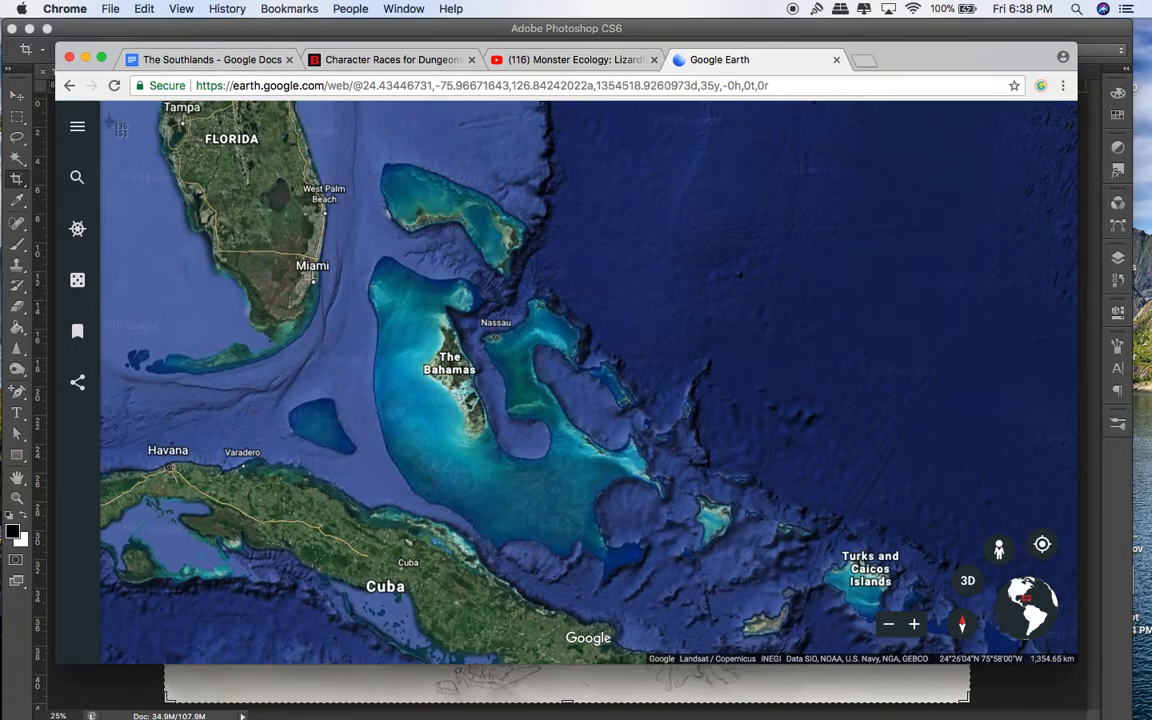
left_click_drag(108, 101, 827, 649)
Step: Hide the browser, switch to the blank Untitled-1 document and shrink Photoshop to expose desktop files
mouse_move(2, 2)
left_click(149, 385)
left_click(85, 58)
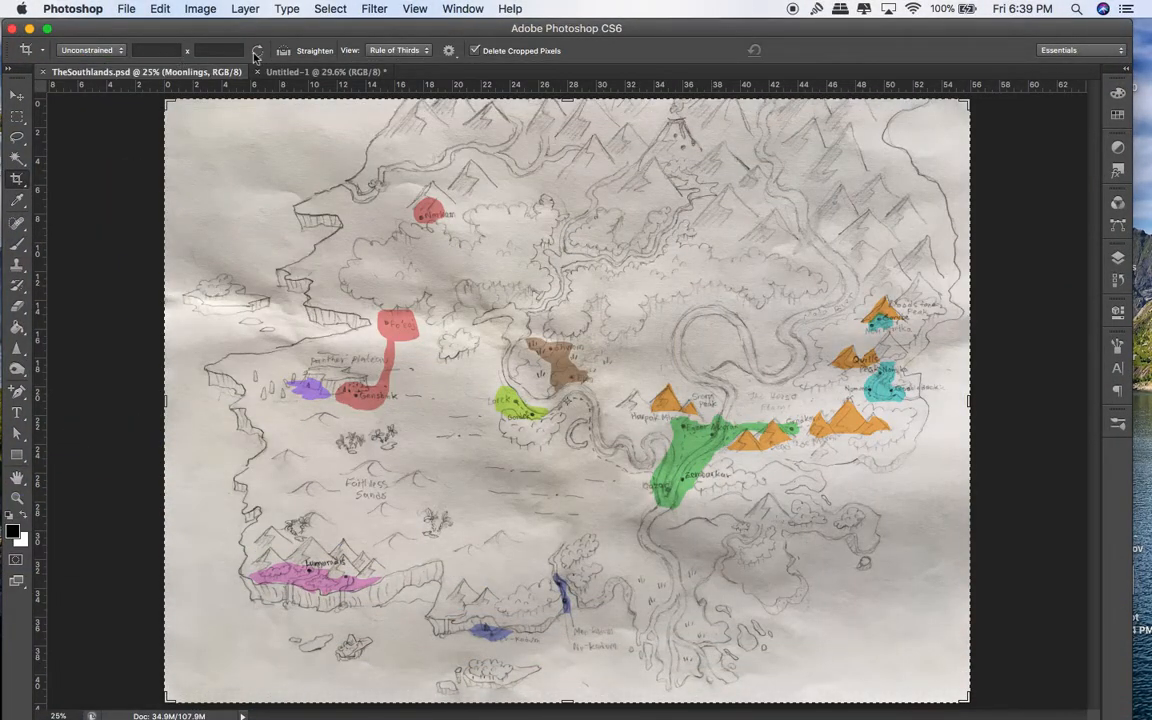
left_click(309, 71)
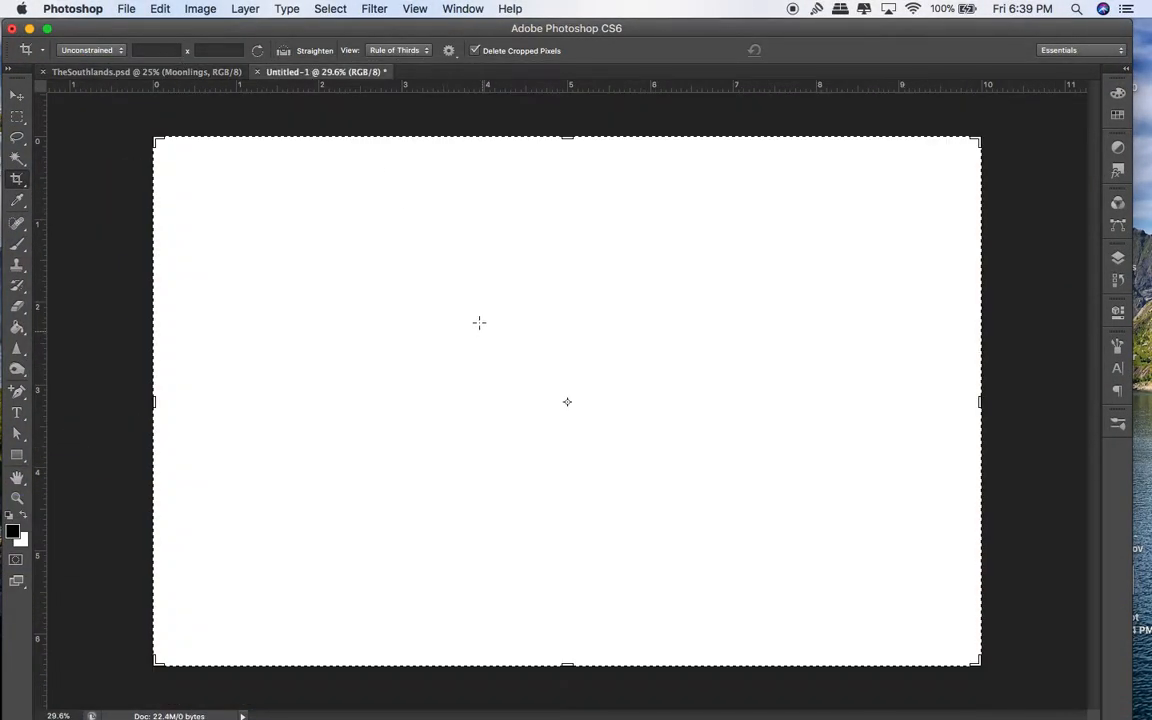
mouse_move(2, 2)
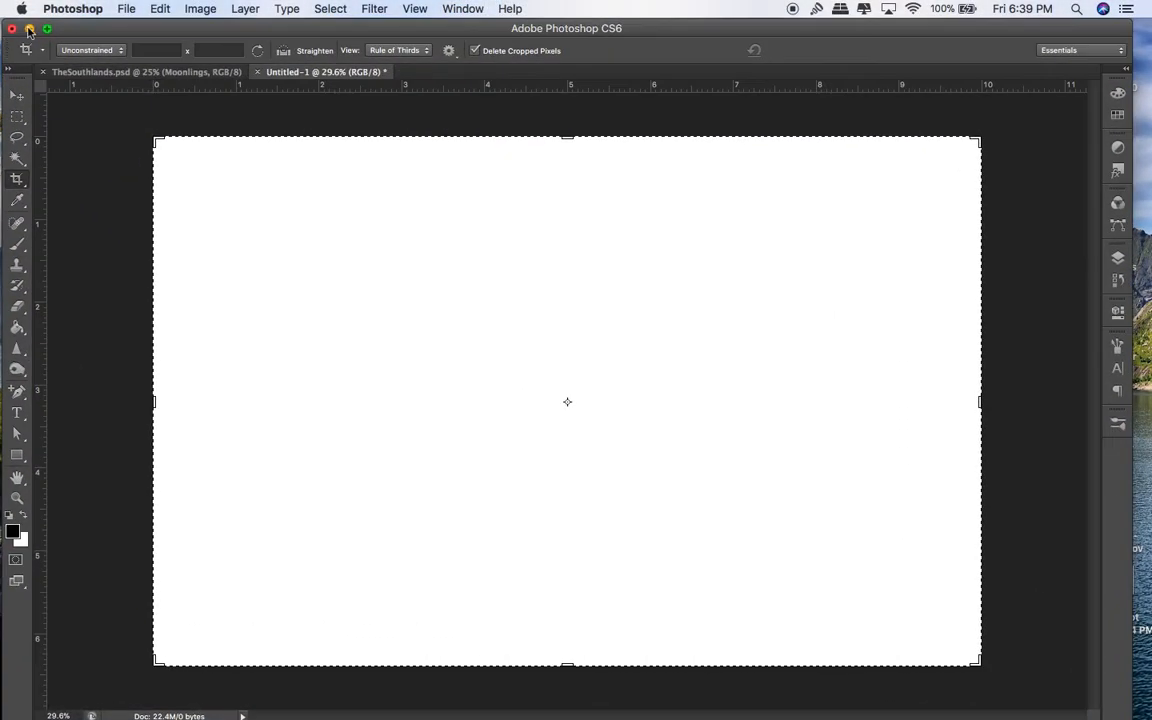
left_click_drag(80, 32, 2, 5)
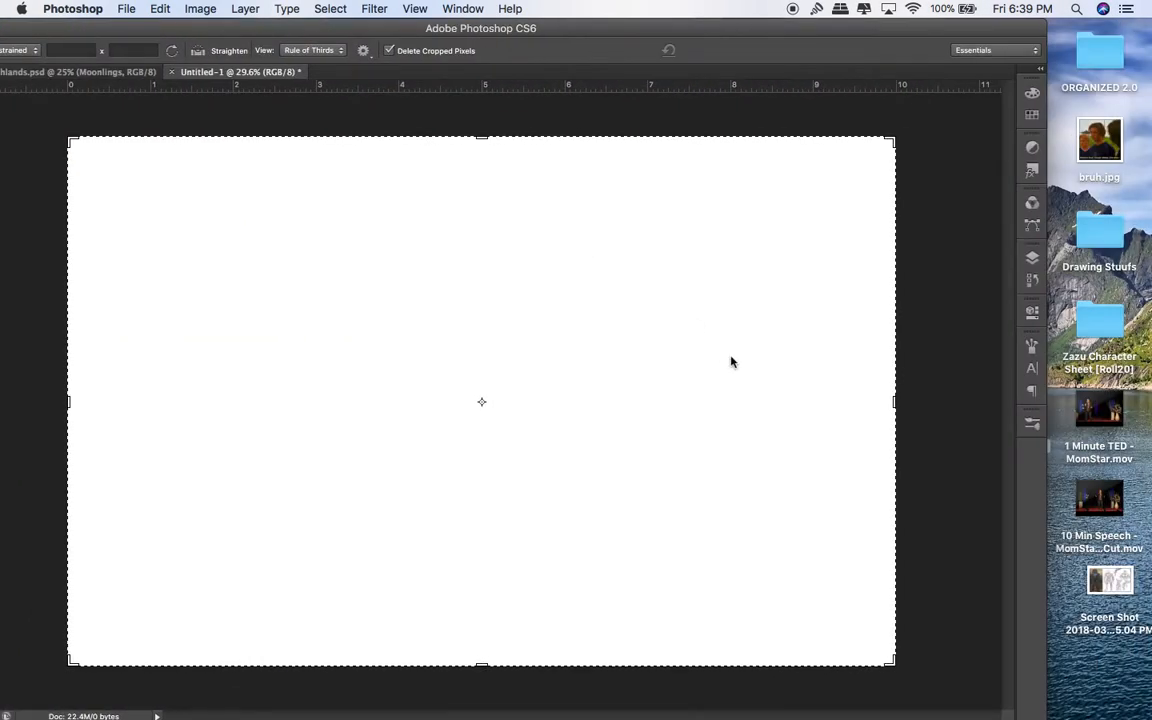
left_click_drag(1047, 591, 945, 591)
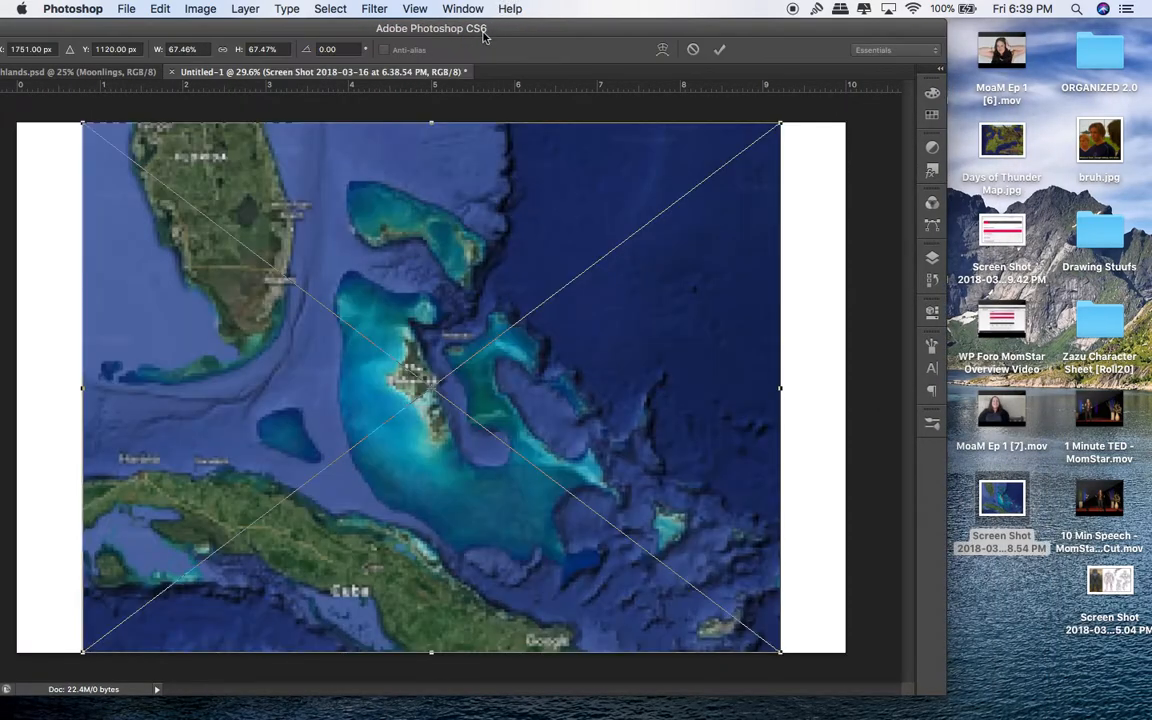
Step: Drop the Bahamas screenshot onto the canvas and rotate it nearly upside down
left_click_drag(484, 29, 530, 28)
left_click_drag(379, 218, 327, 218)
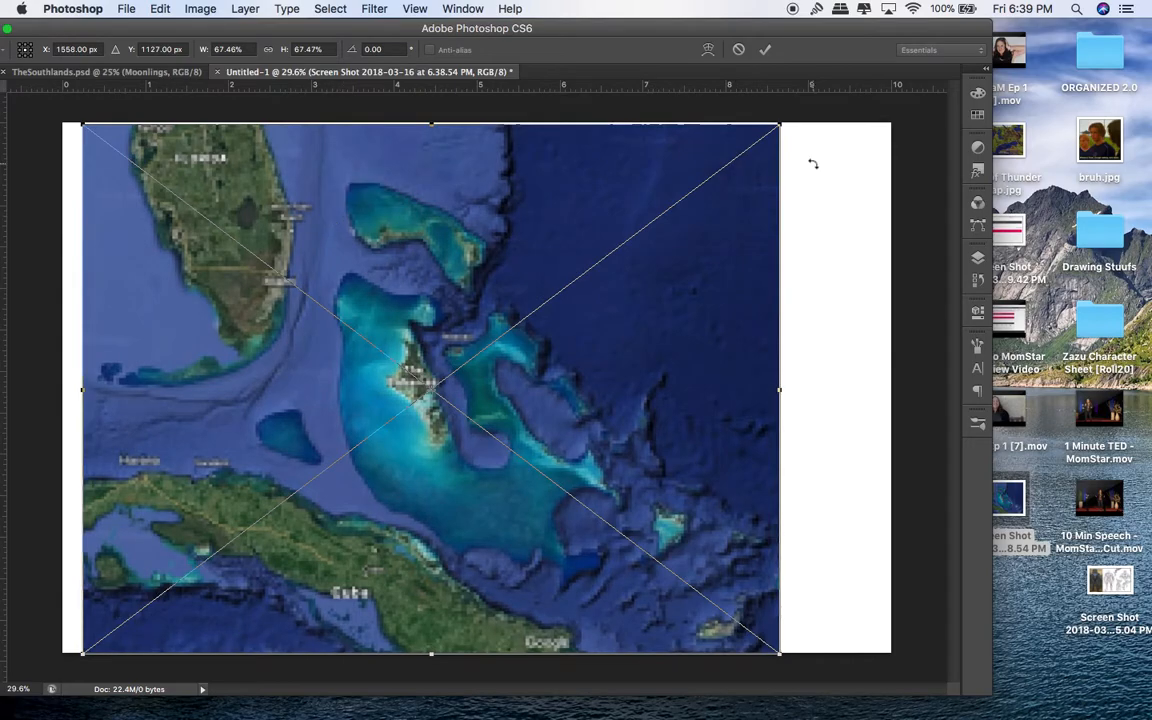
left_click_drag(769, 135, 757, 135)
left_click_drag(824, 117, 101, 604)
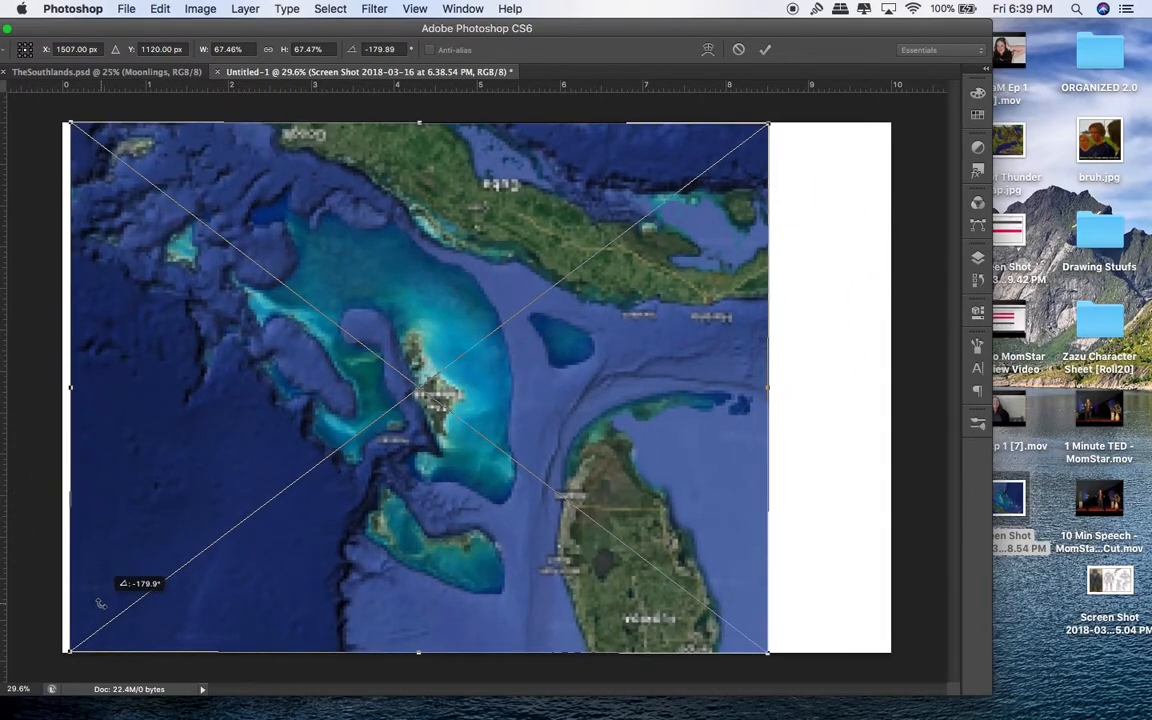
key("Return")
Step: Tilt the screenshot about 10 degrees and move it left and up on the canvas
key("c")
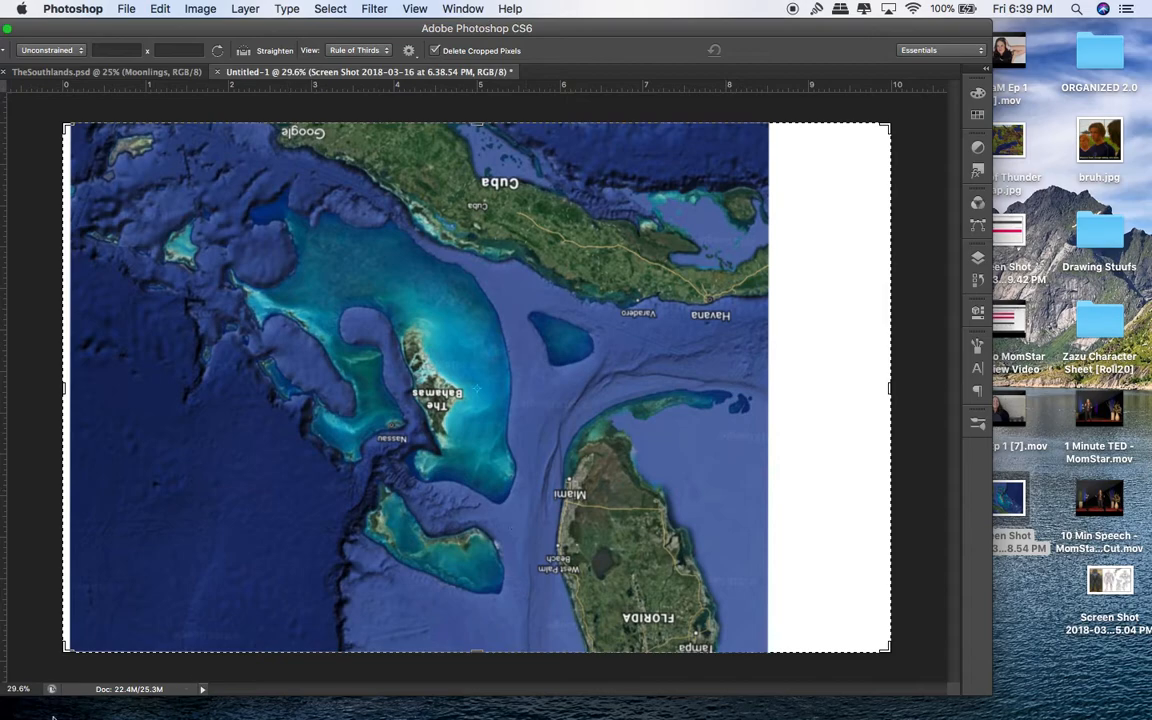
left_click_drag(68, 637, 6, 604)
left_click_drag(355, 414, 355, 414)
key("Escape")
left_click_drag(109, 29, 151, 25)
left_click_drag(255, 360, 215, 347)
key("ctrl+Up")
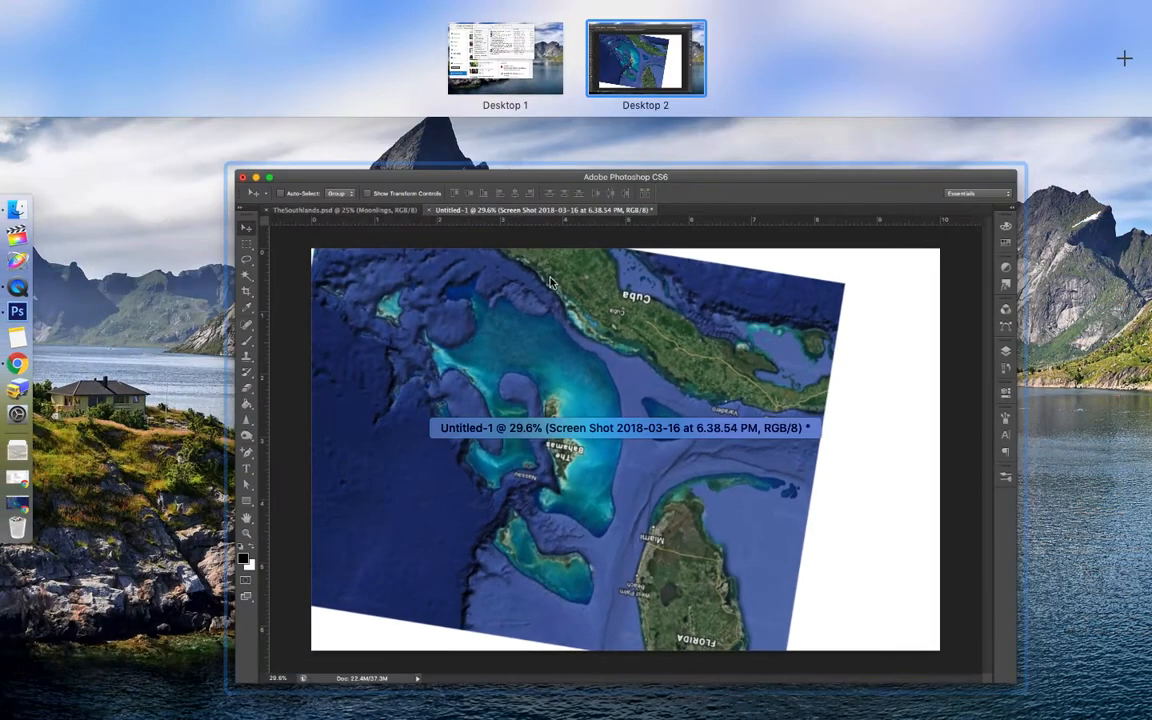
left_click(539, 262)
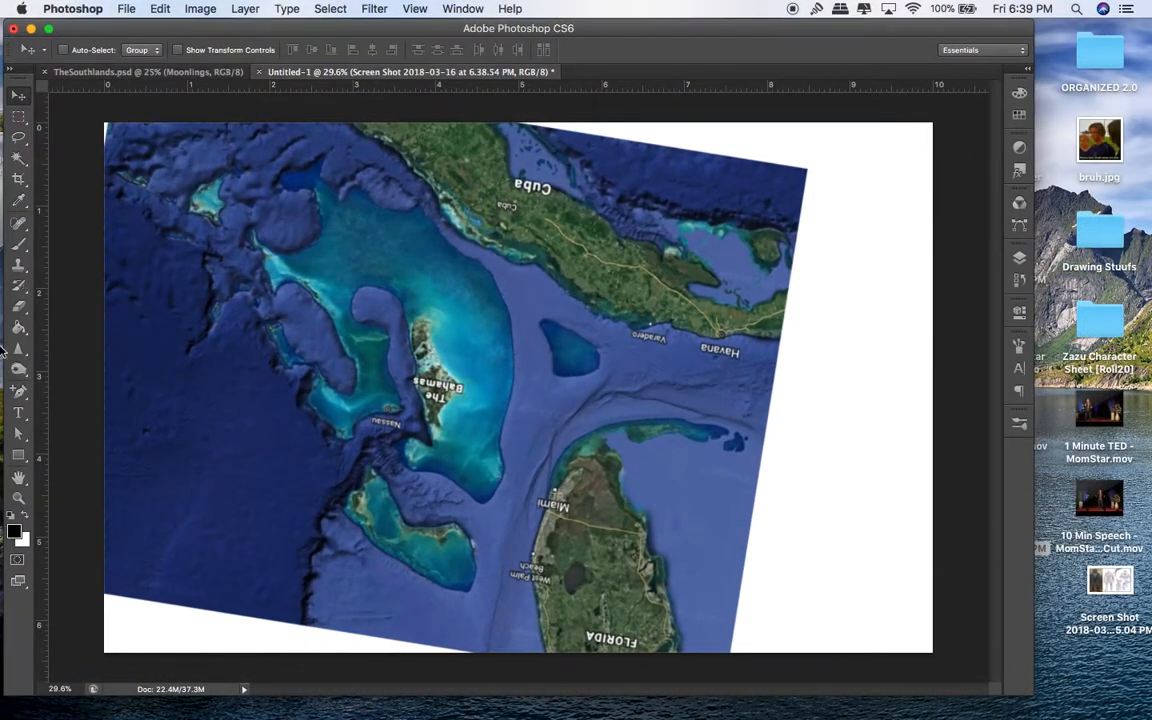
Step: Spin the Google Earth globe round to Southeast Asia and zoom in over the region
left_click(14, 508)
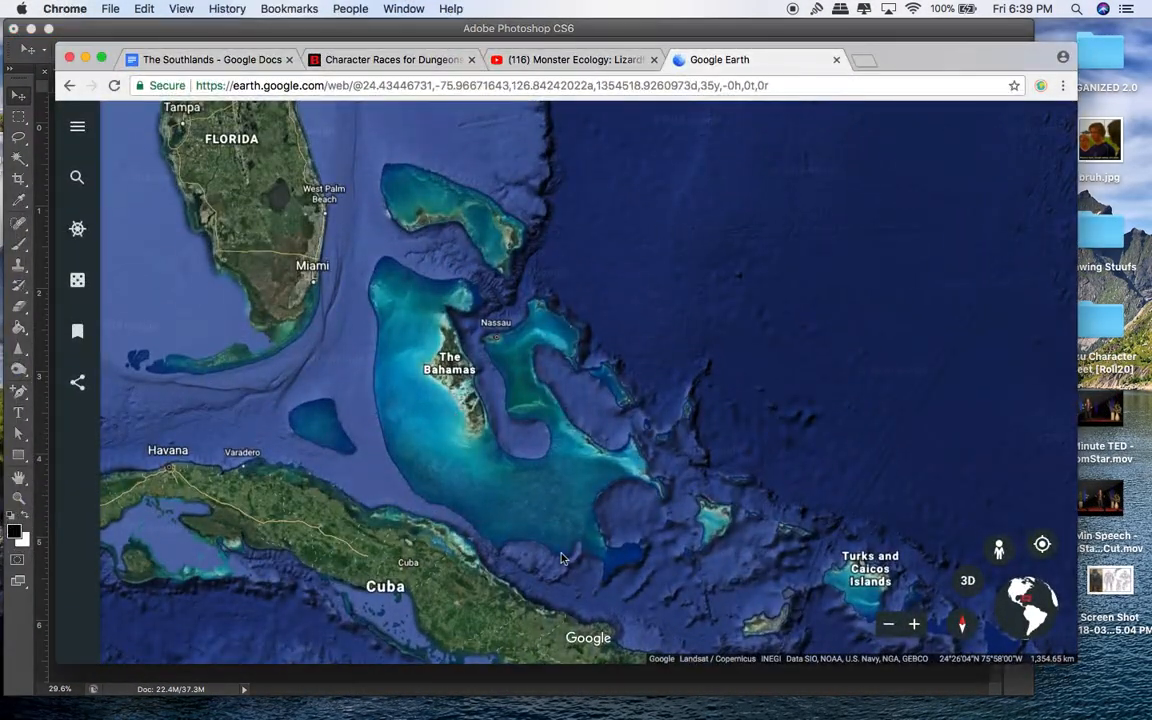
scroll(655, 349, "down", 5)
left_click_drag(370, 283, 765, 318)
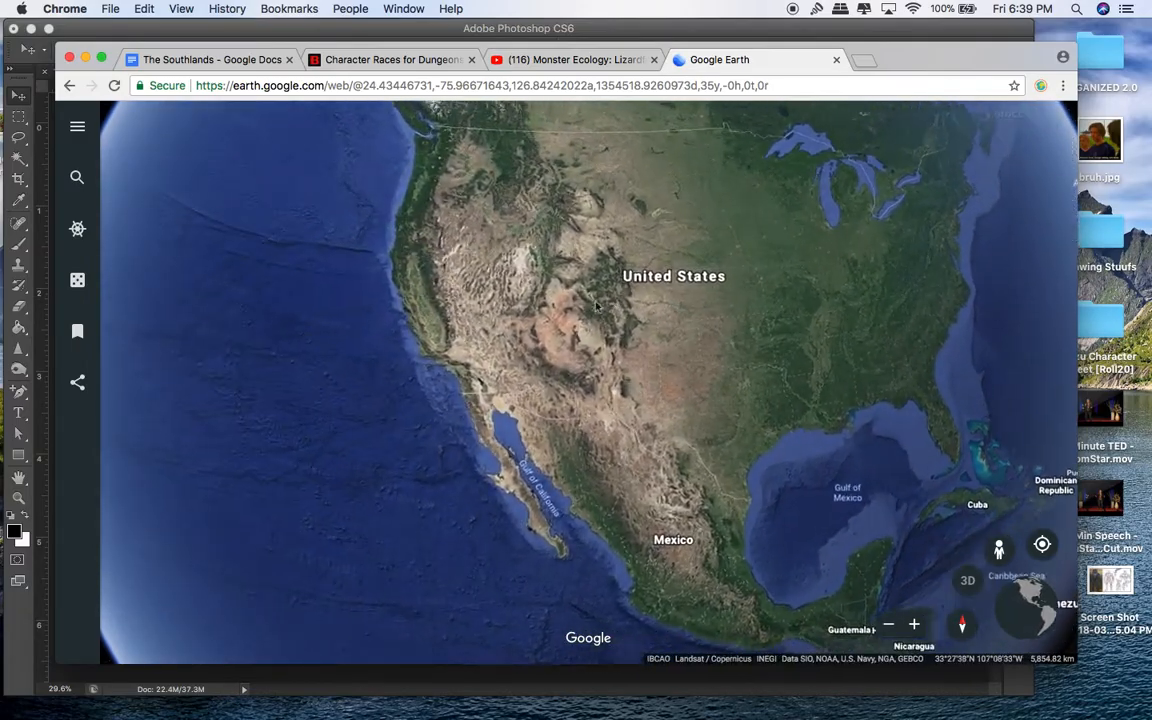
left_click_drag(450, 310, 722, 560)
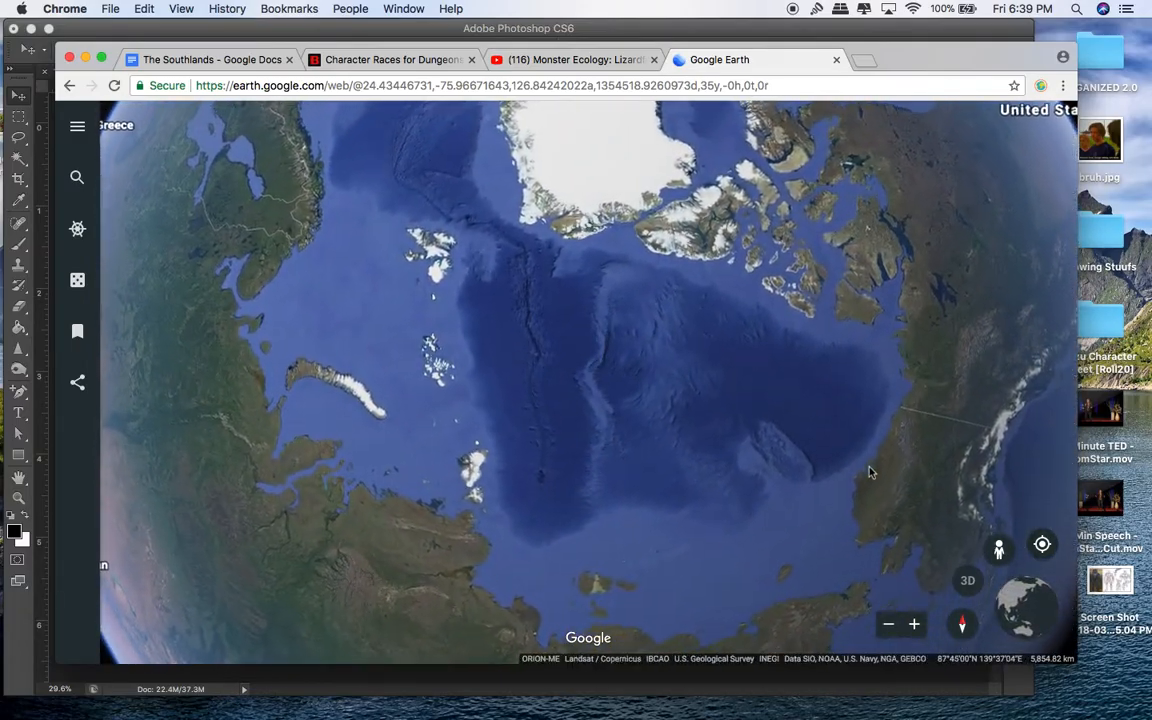
left_click_drag(869, 471, 851, 380)
left_click_drag(610, 433, 704, 424)
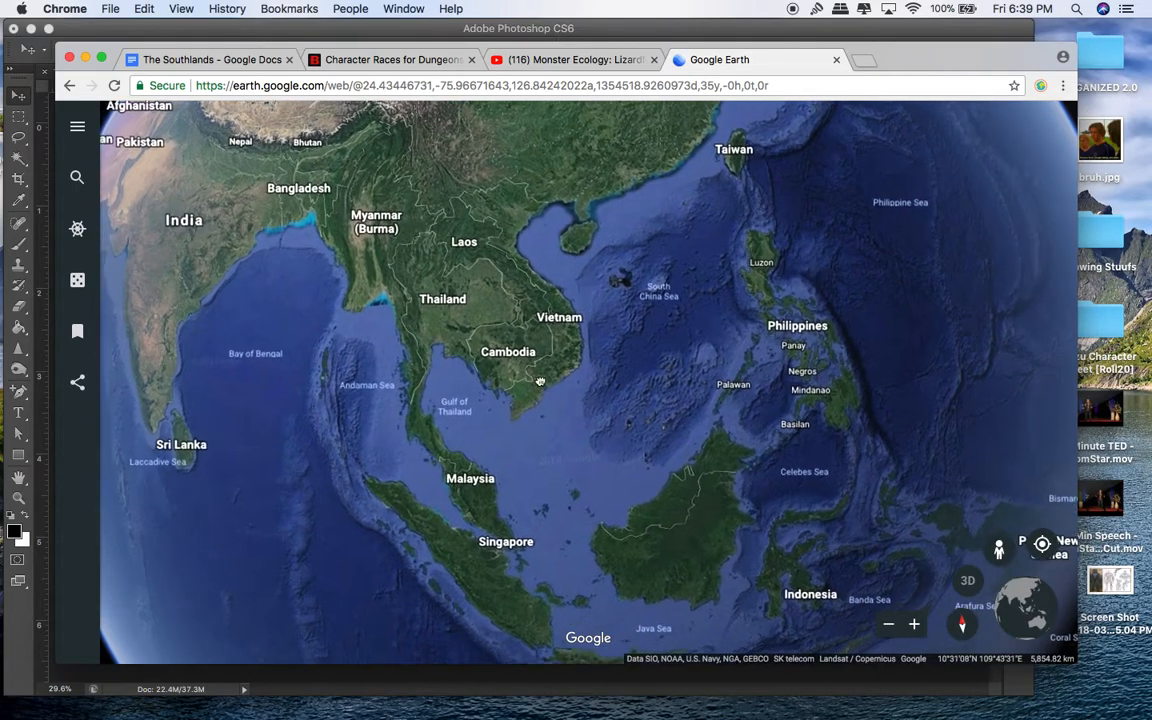
left_click_drag(540, 383, 663, 391)
scroll(663, 381, "up", 5)
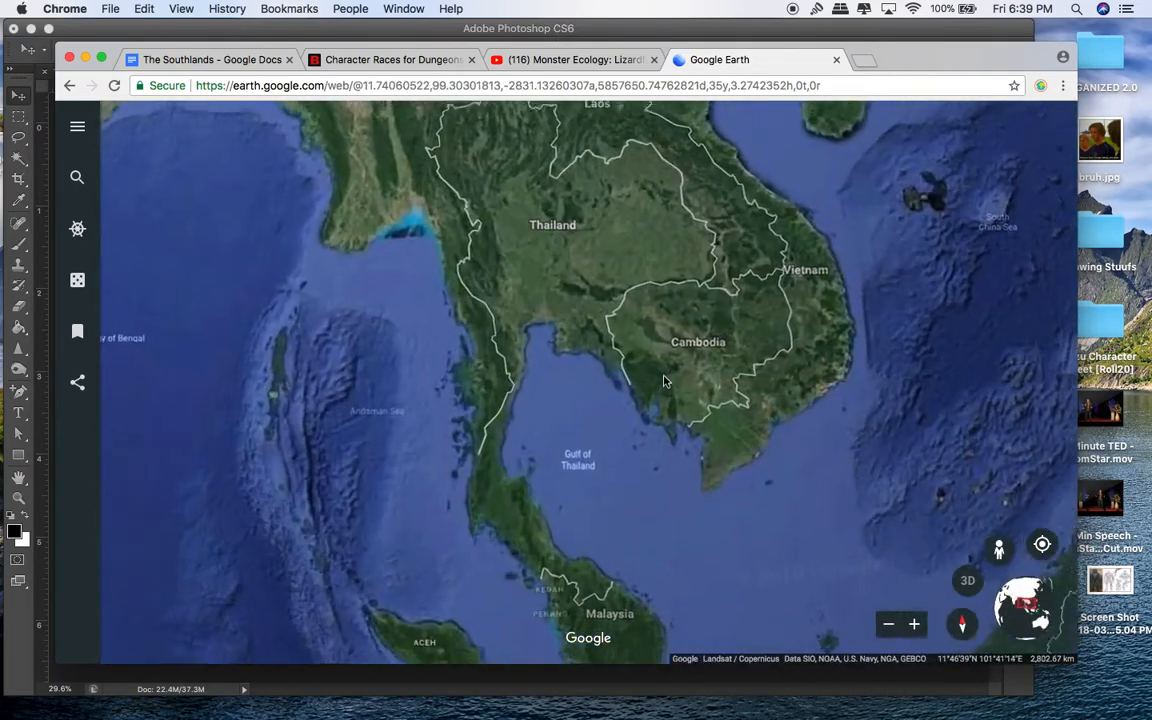
scroll(593, 407, "up", 5)
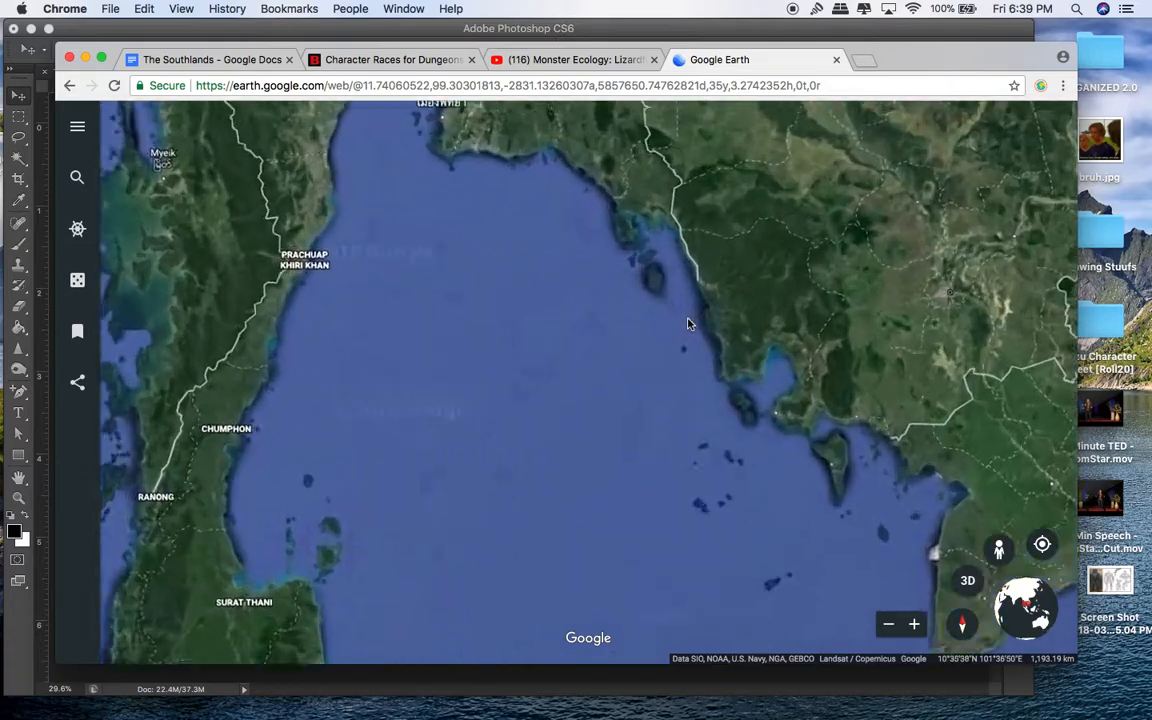
scroll(648, 396, "up", 5)
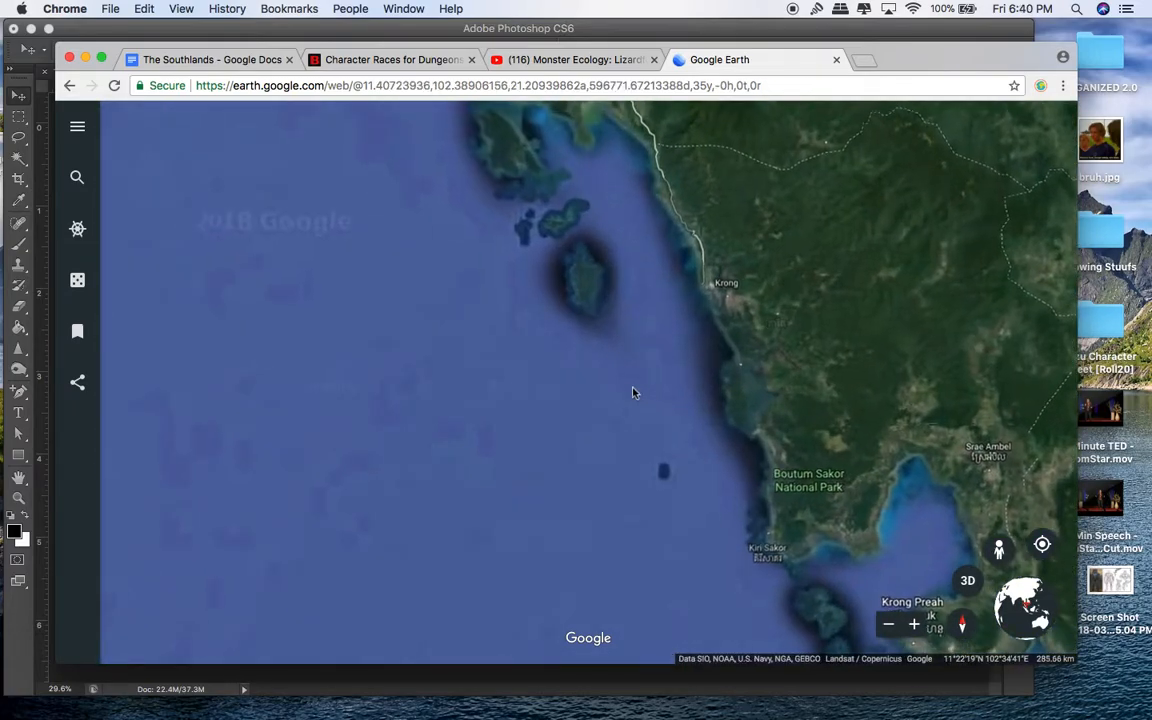
scroll(643, 404, "up", 5)
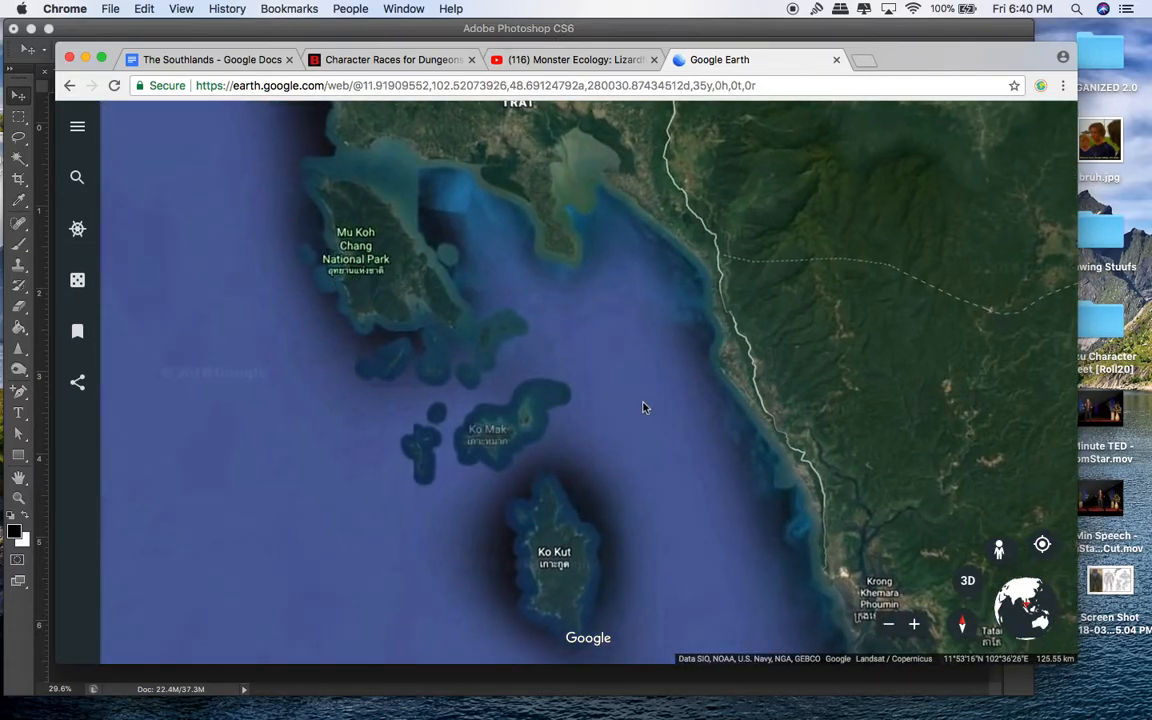
Step: Frame the Trat coast with Mu Koh Chang and Ko Kut islands in view
left_click_drag(625, 352, 630, 455)
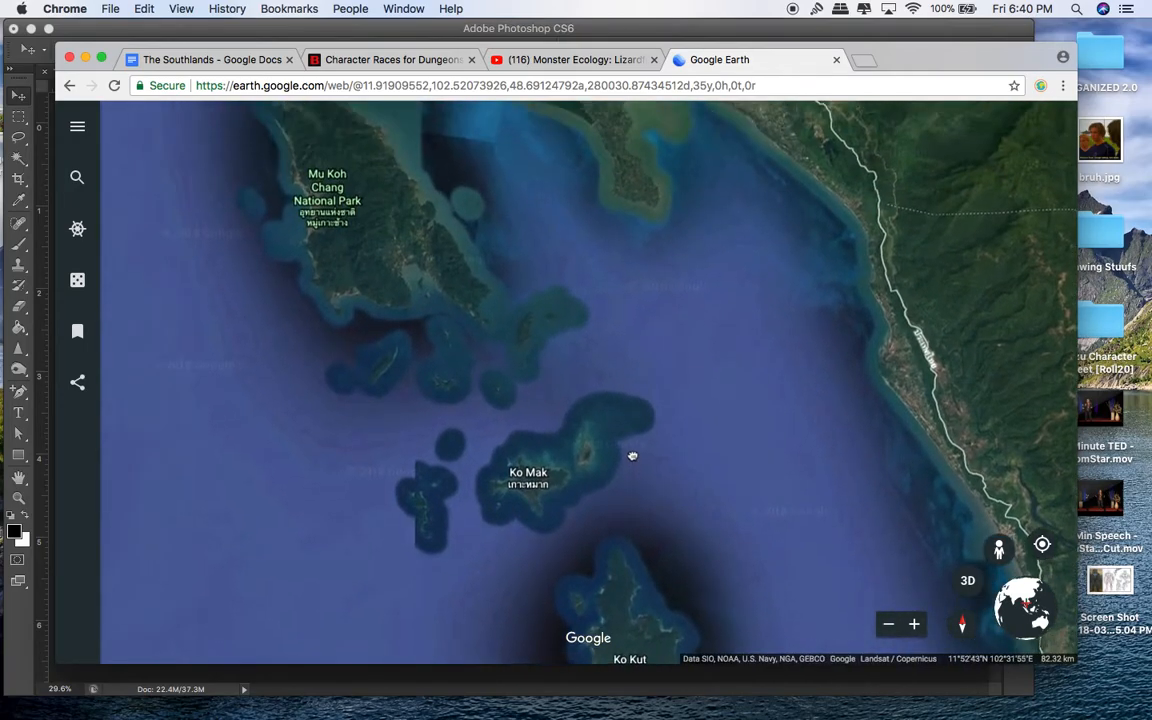
scroll(631, 468, "down", 3)
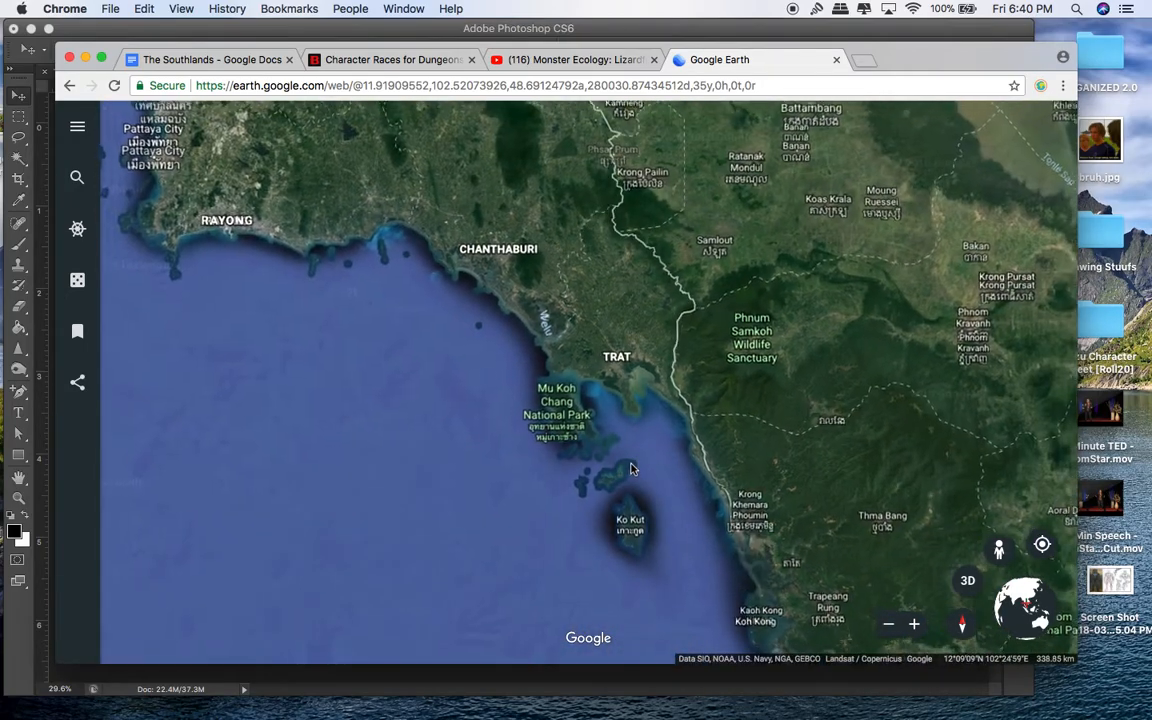
scroll(630, 466, "up", 5)
scroll(636, 434, "down", 3)
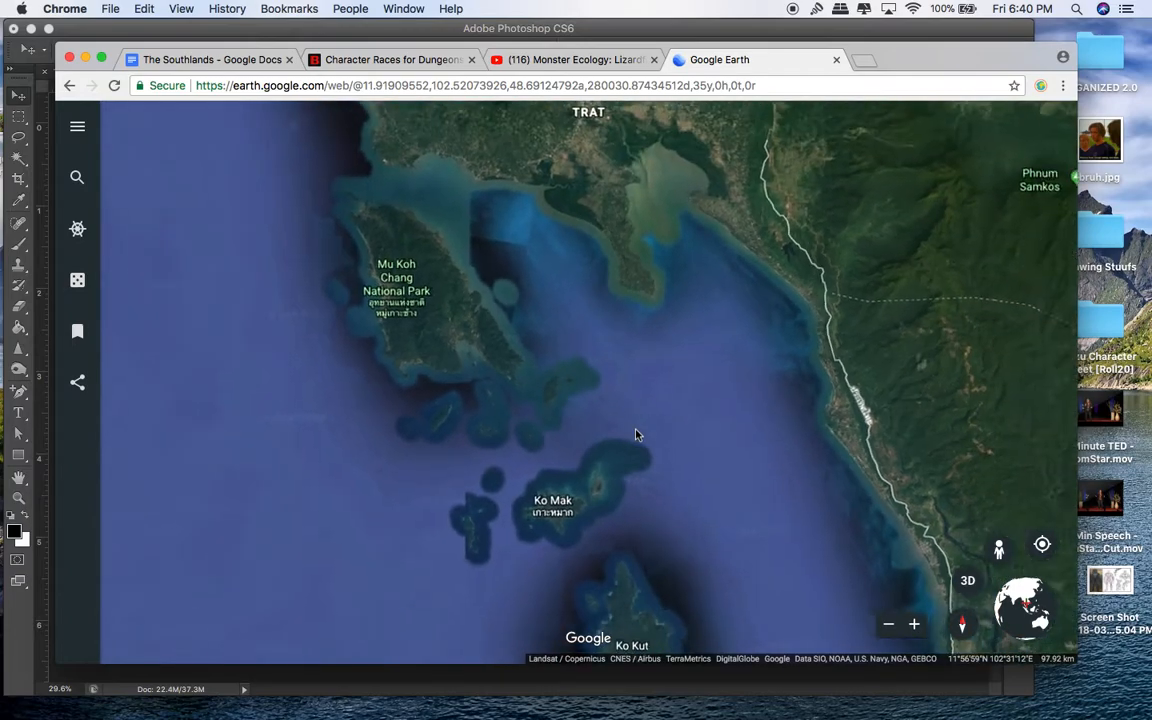
left_click_drag(636, 434, 629, 304)
scroll(629, 304, "down", 3)
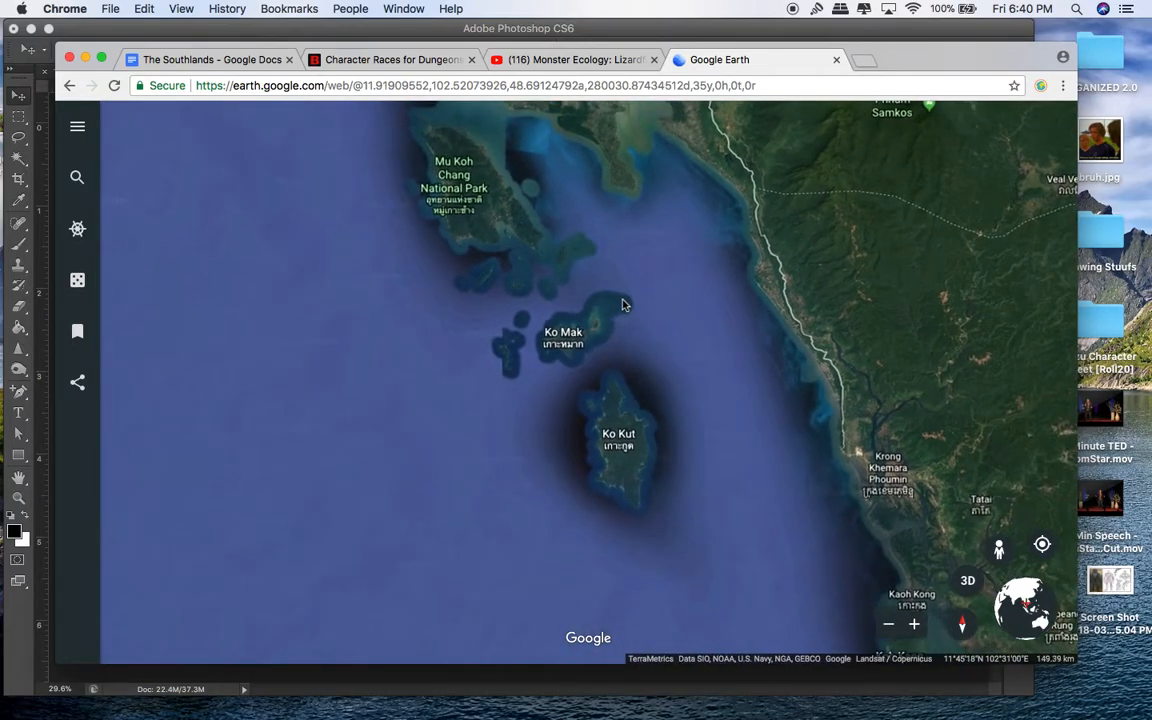
scroll(629, 304, "up", 3)
scroll(629, 304, "down", 2)
scroll(629, 300, "down", 3)
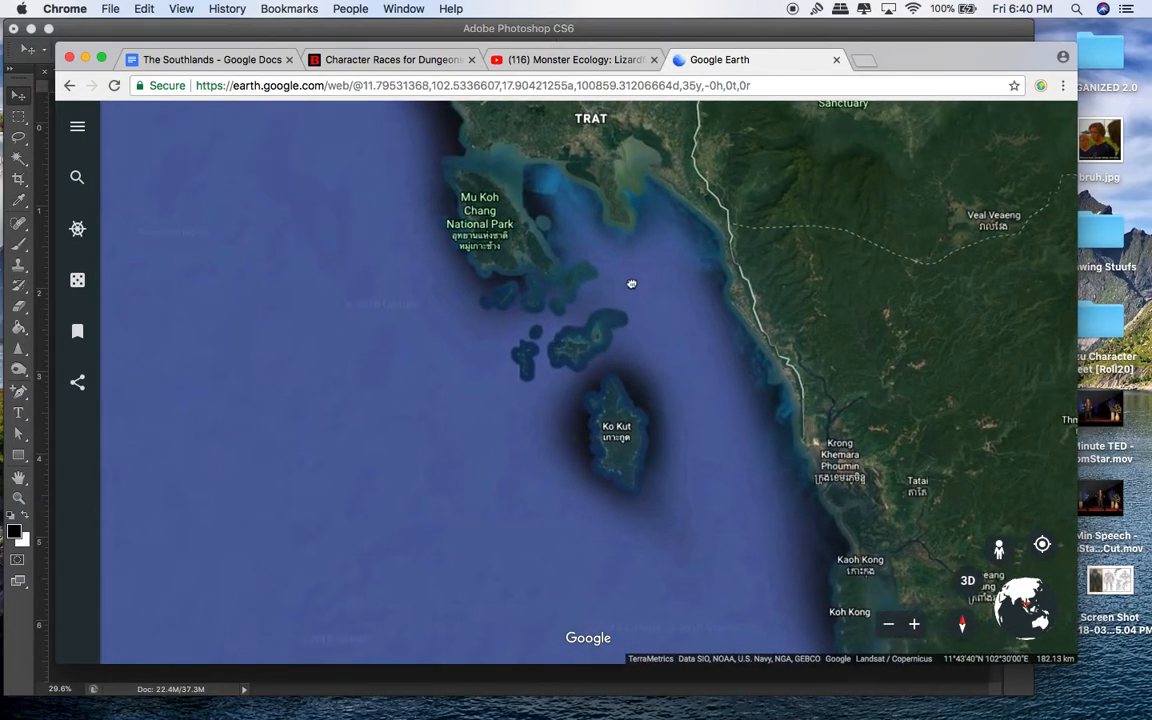
Step: Screenshot the framed map area and minimise the browser to reveal the canvas
left_click_drag(214, 106, 943, 606)
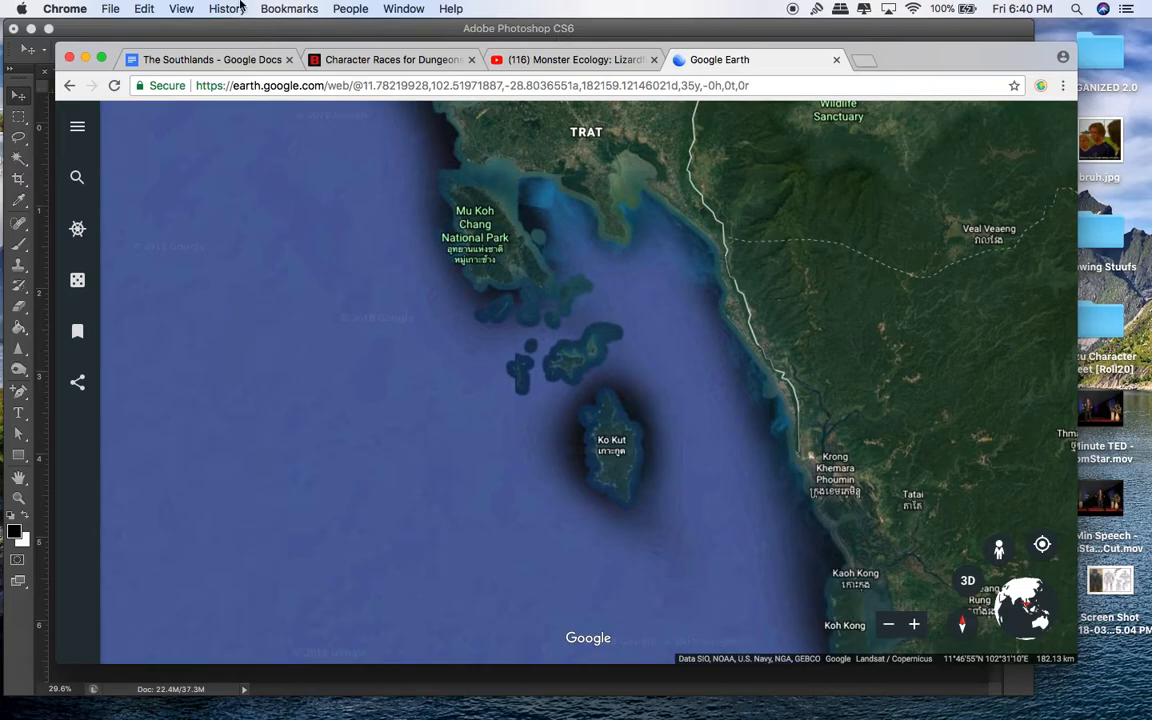
mouse_move(0, 0)
left_click(758, 366)
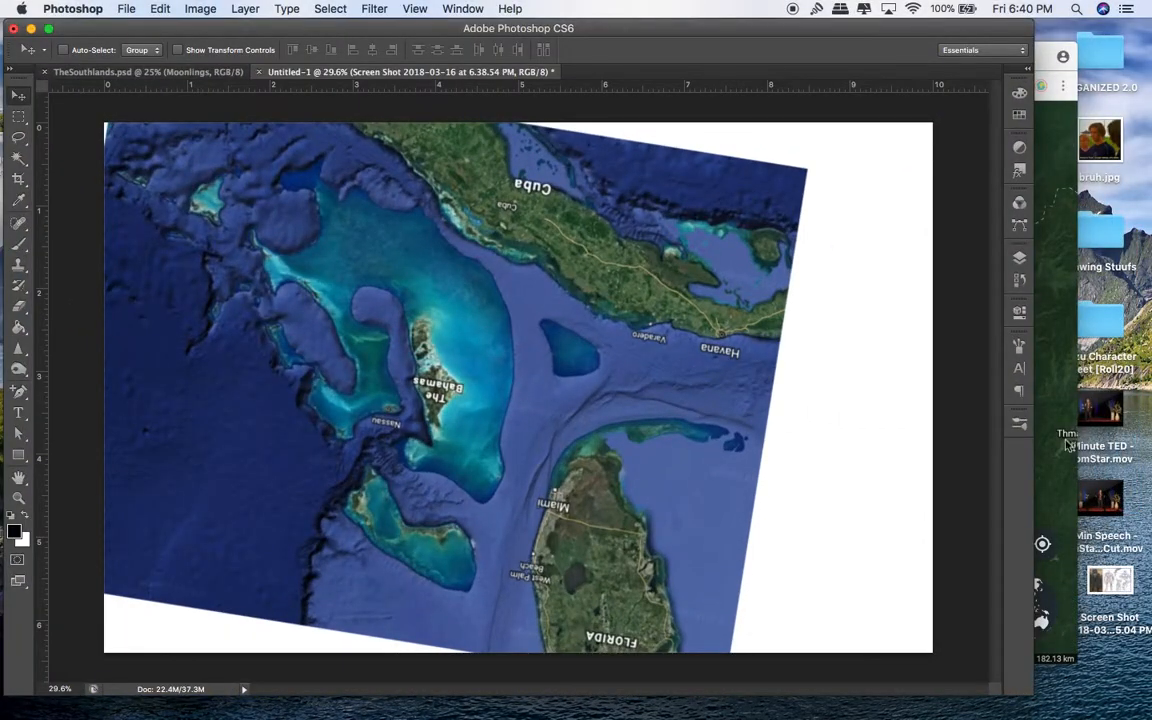
left_click(1046, 50)
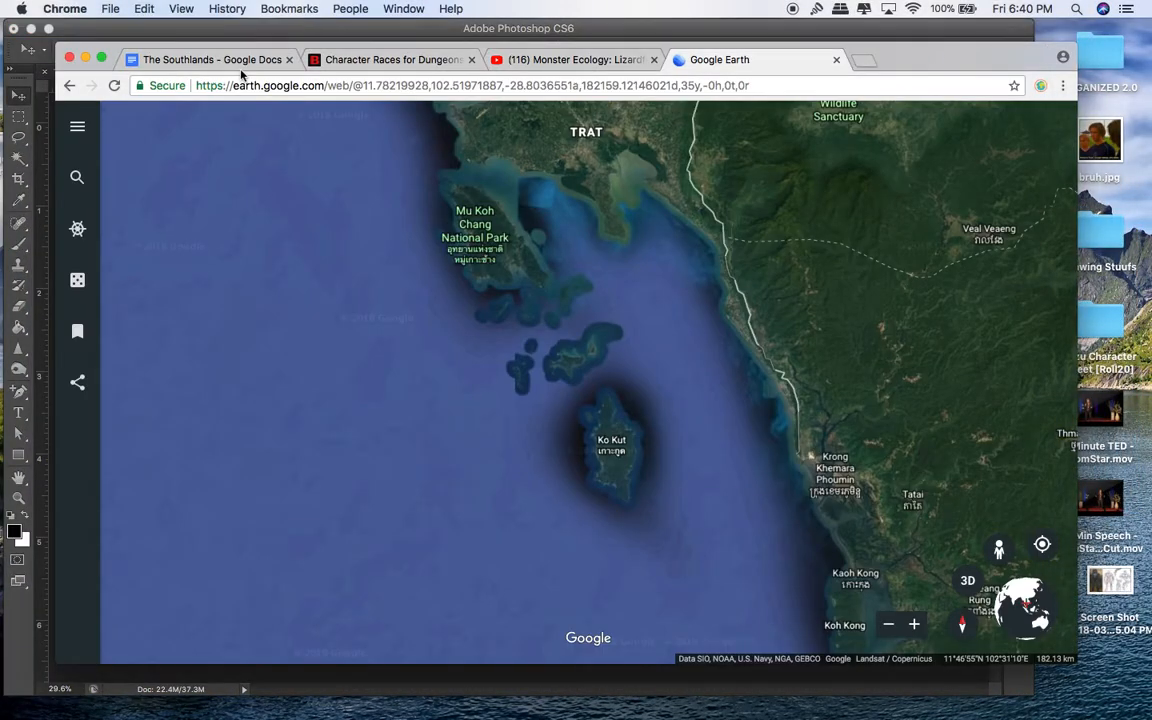
left_click(85, 58)
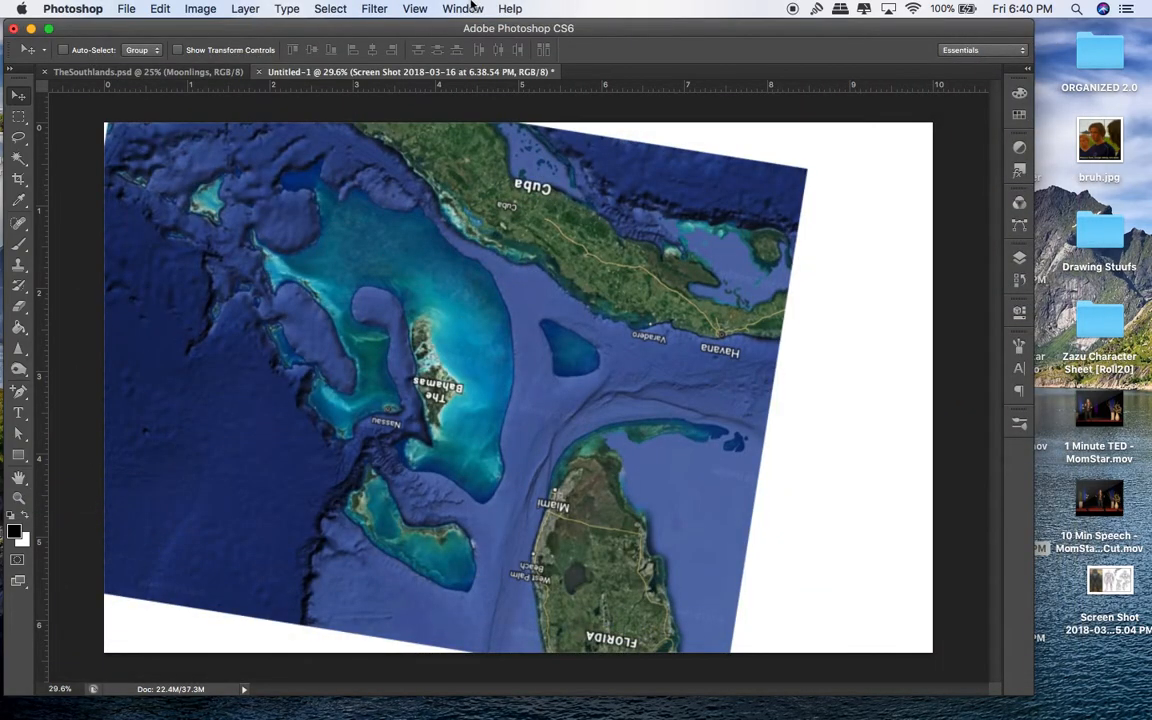
Step: Drop the Trat-coast screenshot from the desktop into Untitled-1, rotate it to -91° and move it right
left_click_drag(617, 24, 462, 24)
left_click_drag(1037, 611, 586, 411)
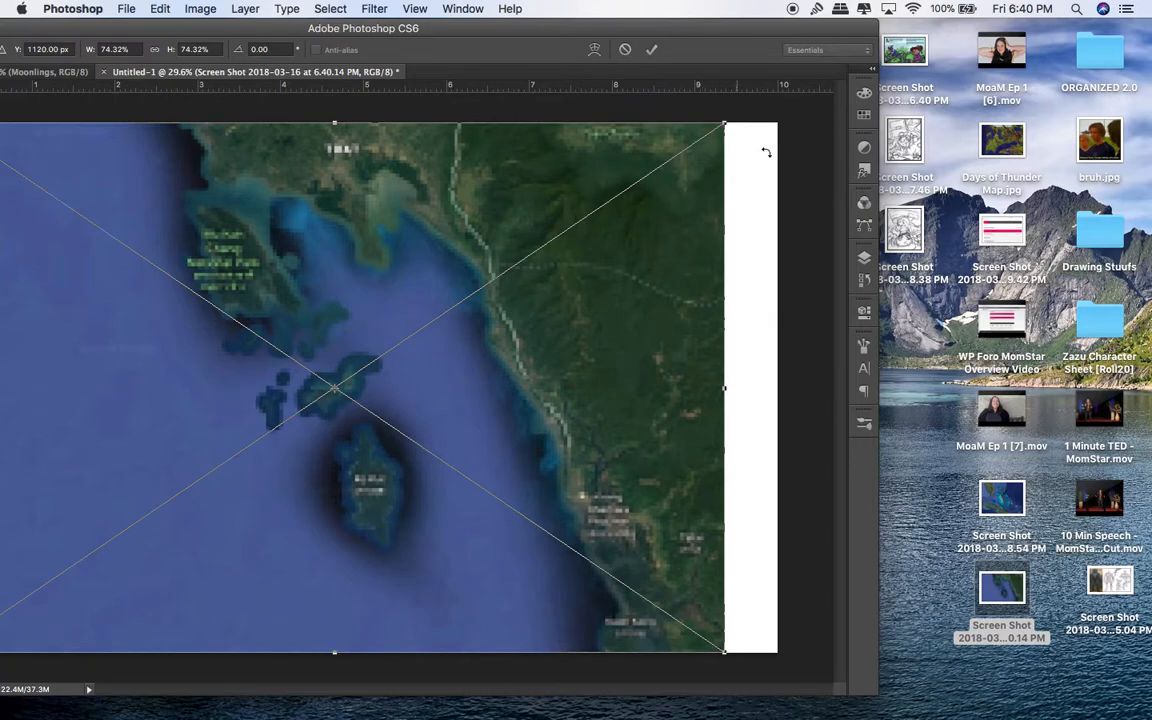
left_click_drag(754, 155, 375, 8)
left_click_drag(370, 292, 533, 342)
left_click_drag(217, 246, 188, 444)
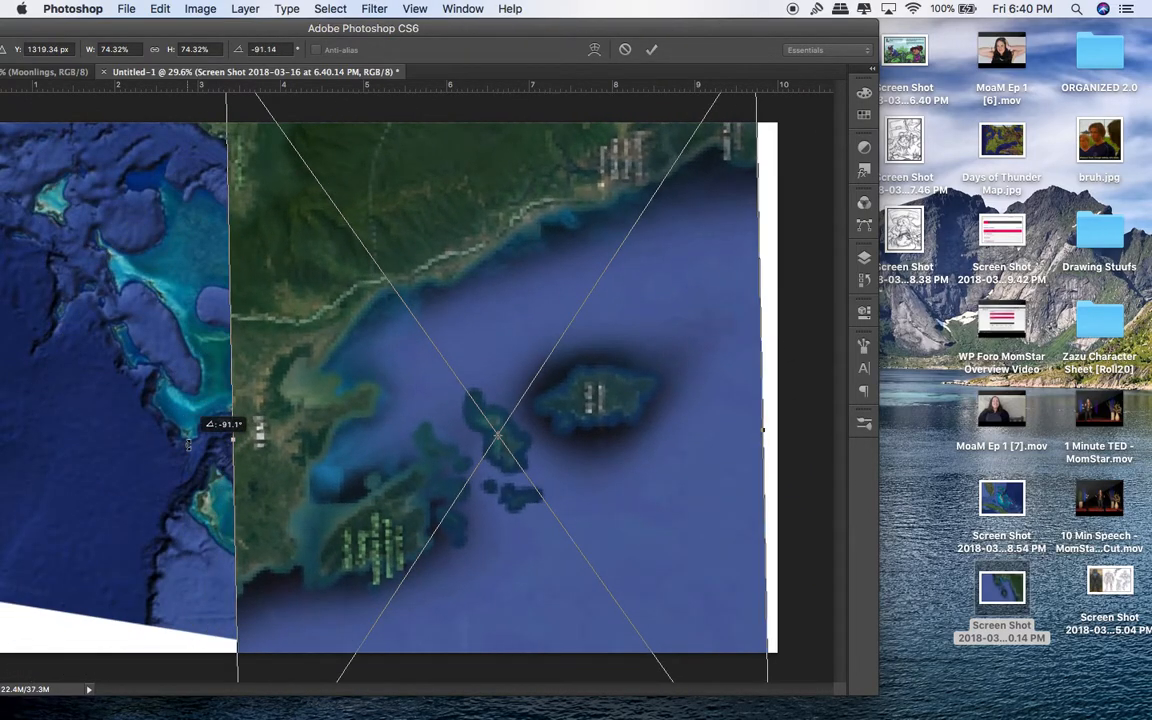
key("Return")
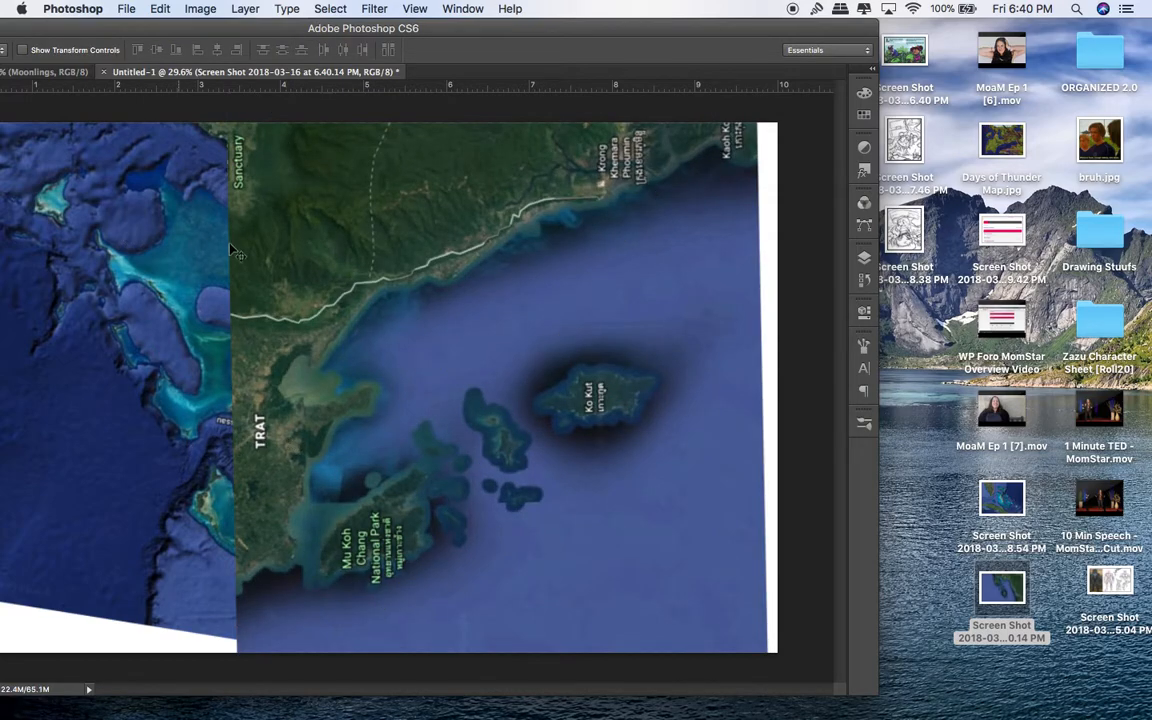
left_click_drag(290, 278, 349, 283)
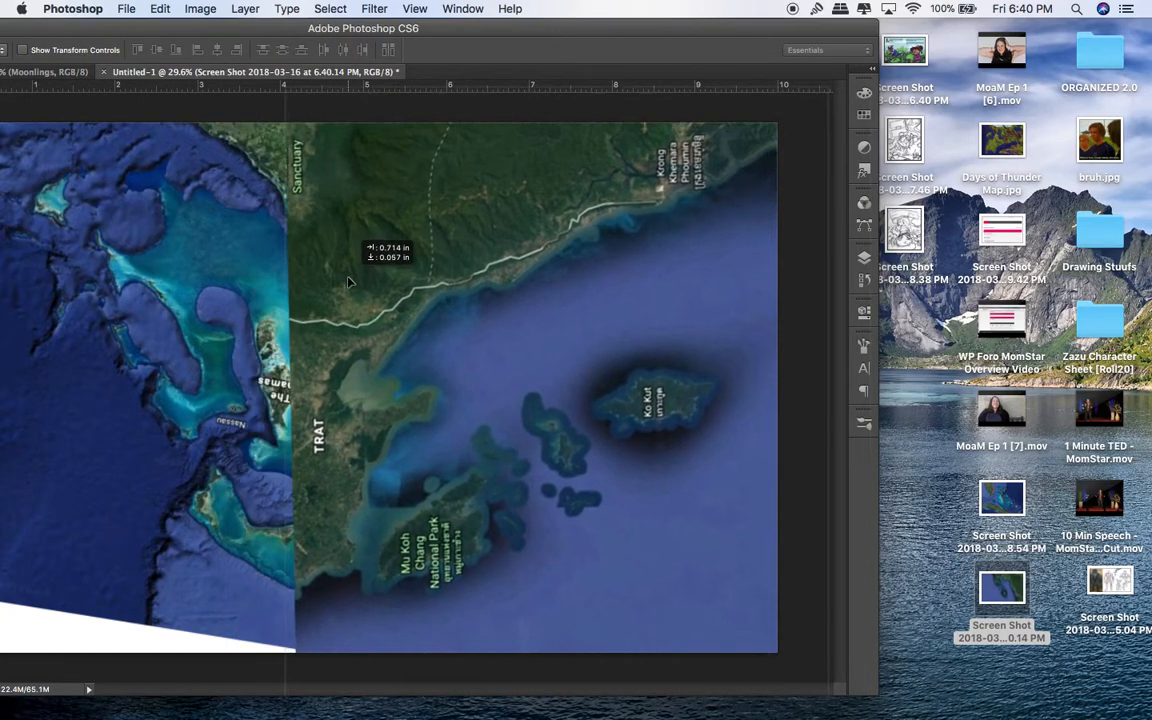
Step: Set the top Trat layer's blend mode to Multiply and nudge it slightly right
left_click(864, 257)
left_click(751, 276)
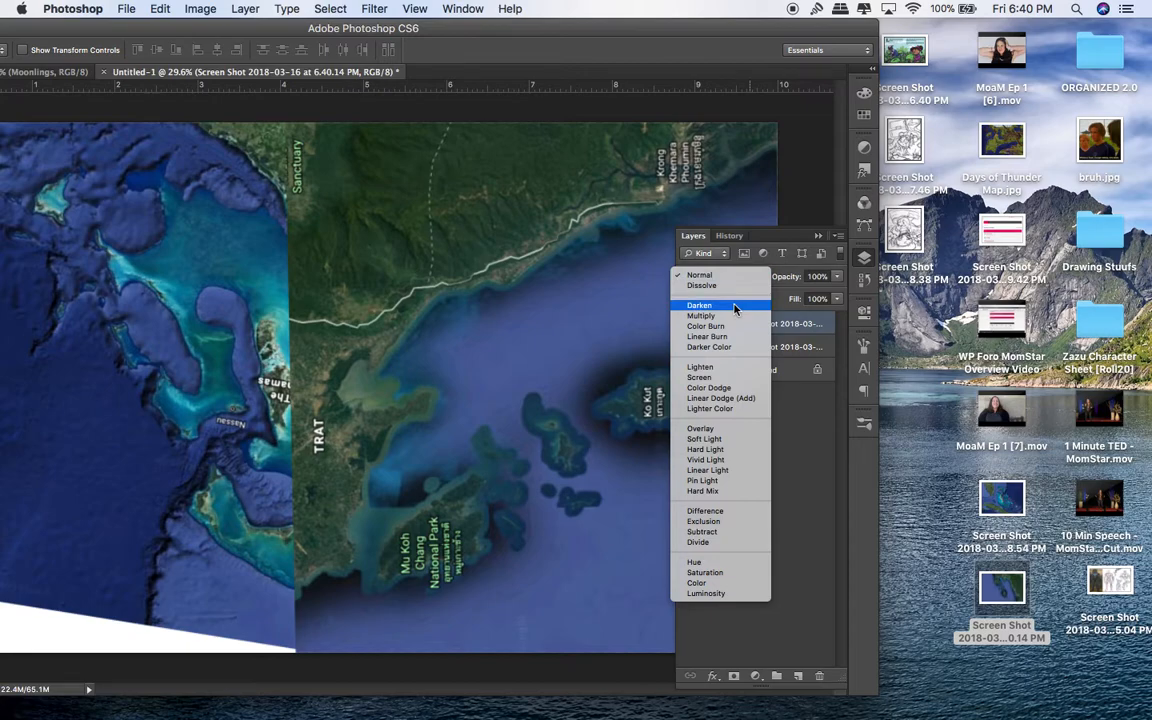
left_click(702, 316)
mouse_move(557, 330)
left_mouse_down()
mouse_move(588, 318)
mouse_move(570, 335)
left_mouse_up()
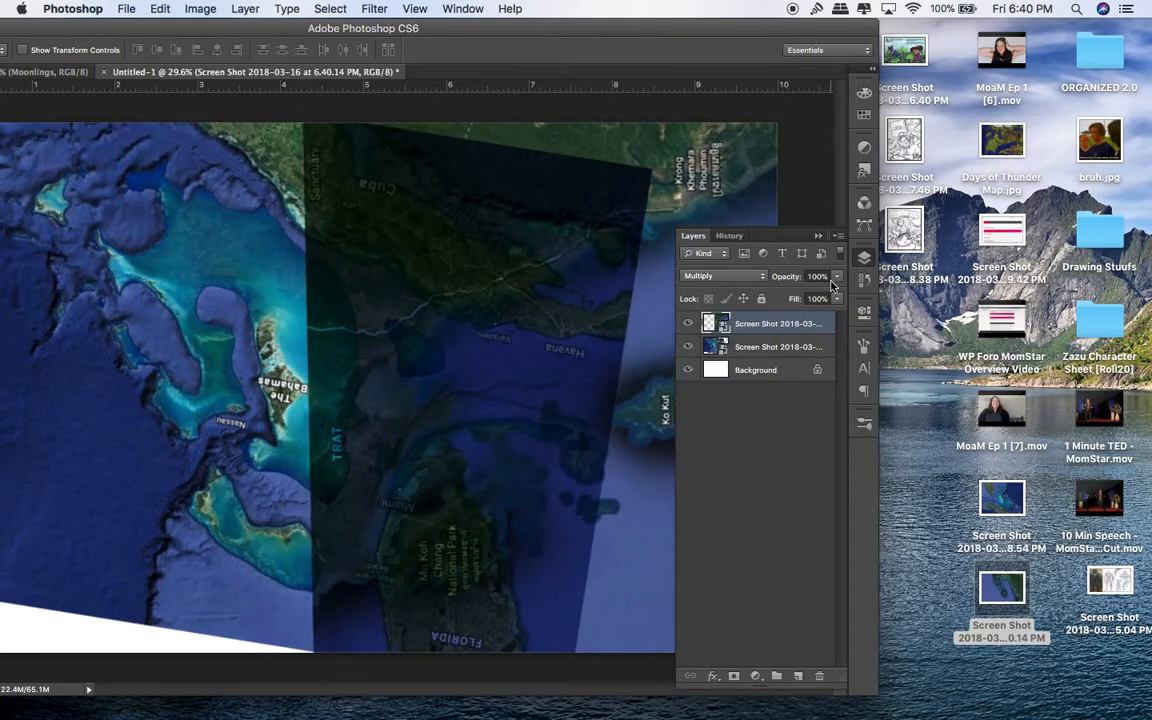
Step: Lower the overlay opacity to 69% and fade further, then collapse the layers panel
left_click_drag(816, 296, 812, 292)
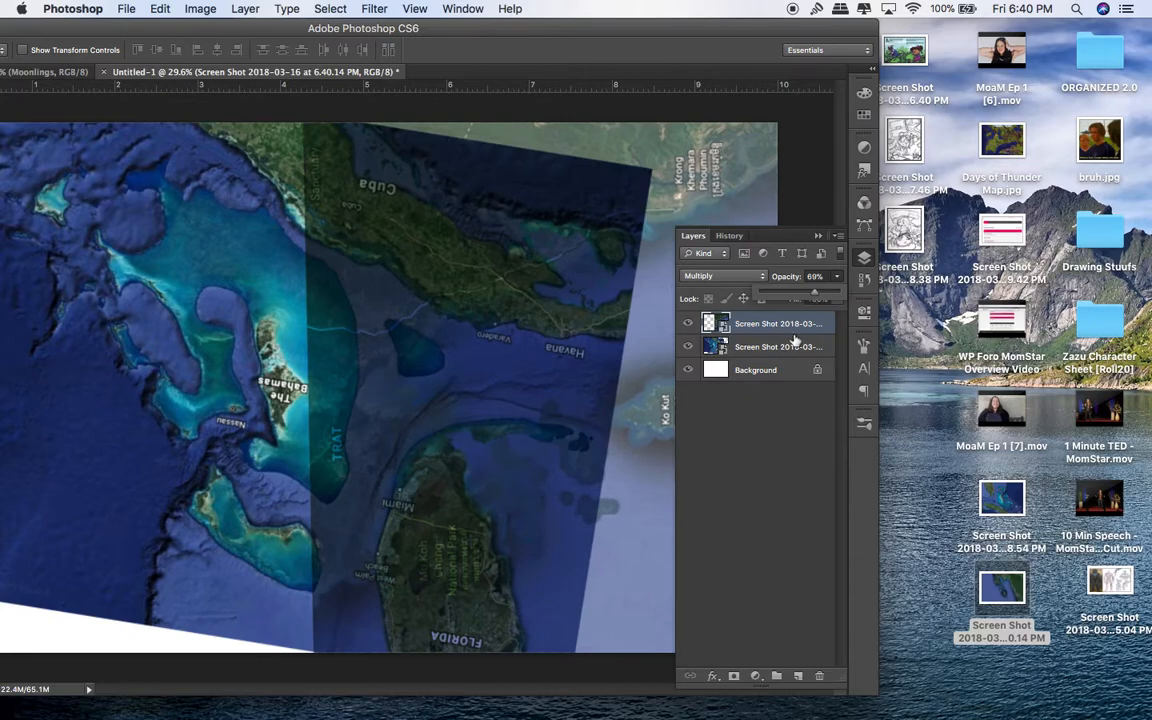
left_click_drag(807, 298, 795, 297)
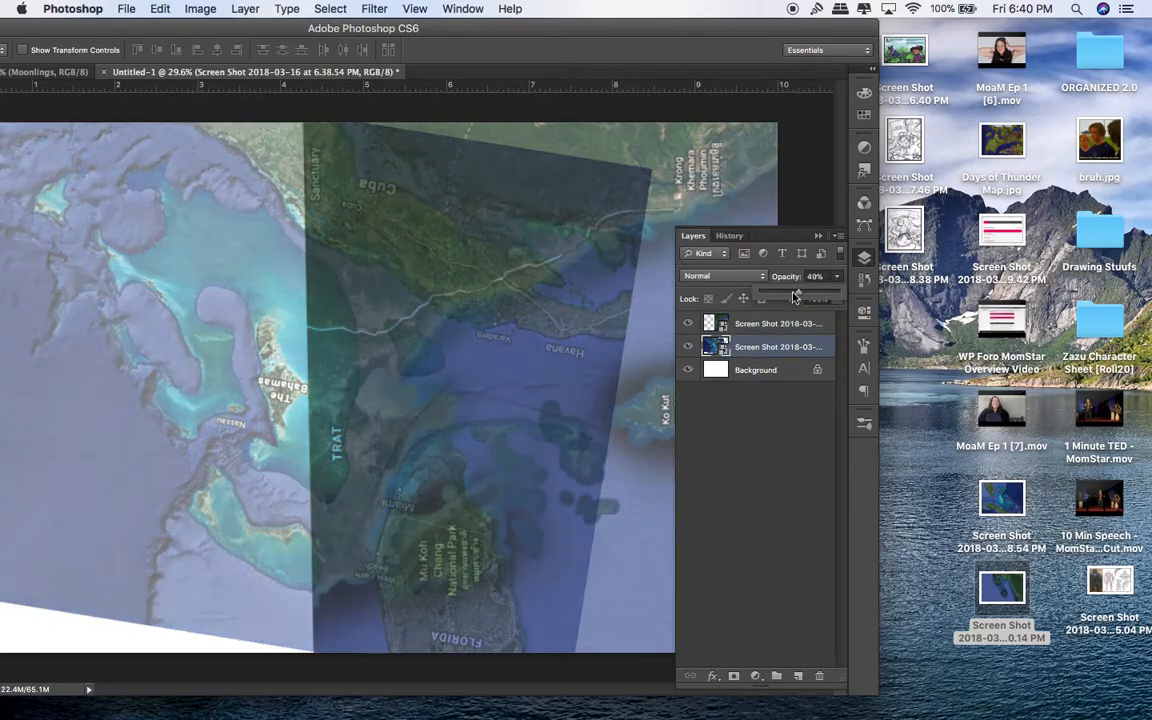
left_click(818, 237)
left_click_drag(528, 28, 742, 1)
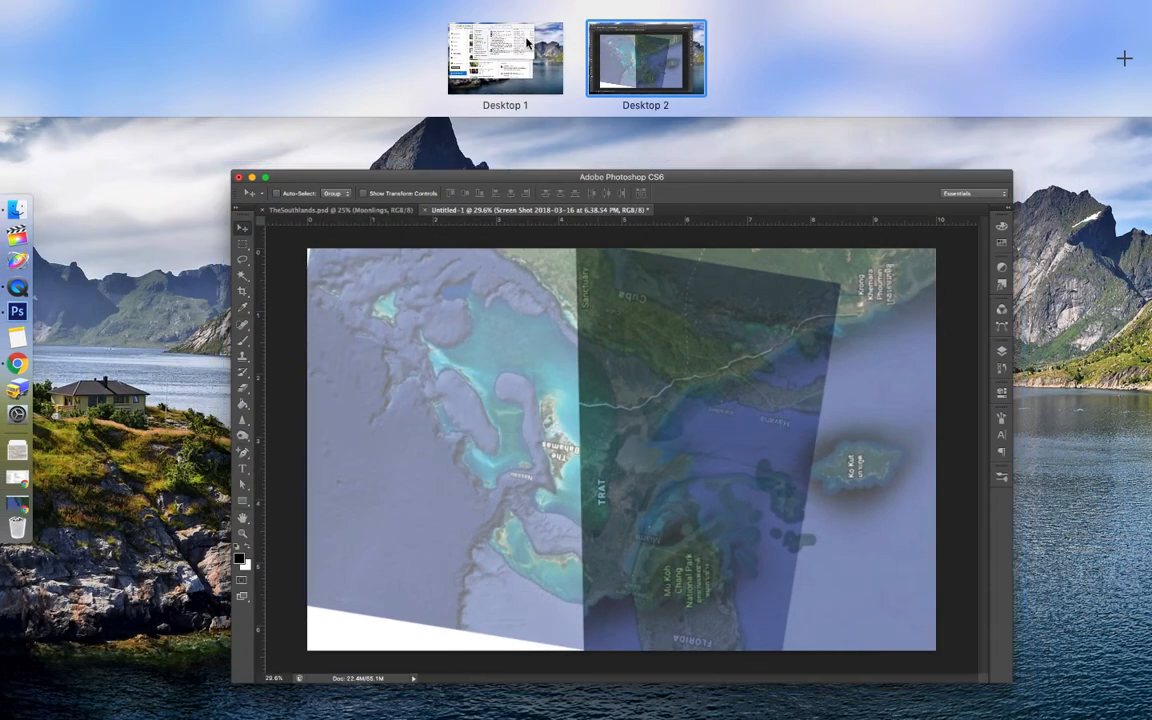
Step: Navigate Google Earth across Asia to the satellite view of Egypt, the Nile and the Red Sea
left_click(19, 509)
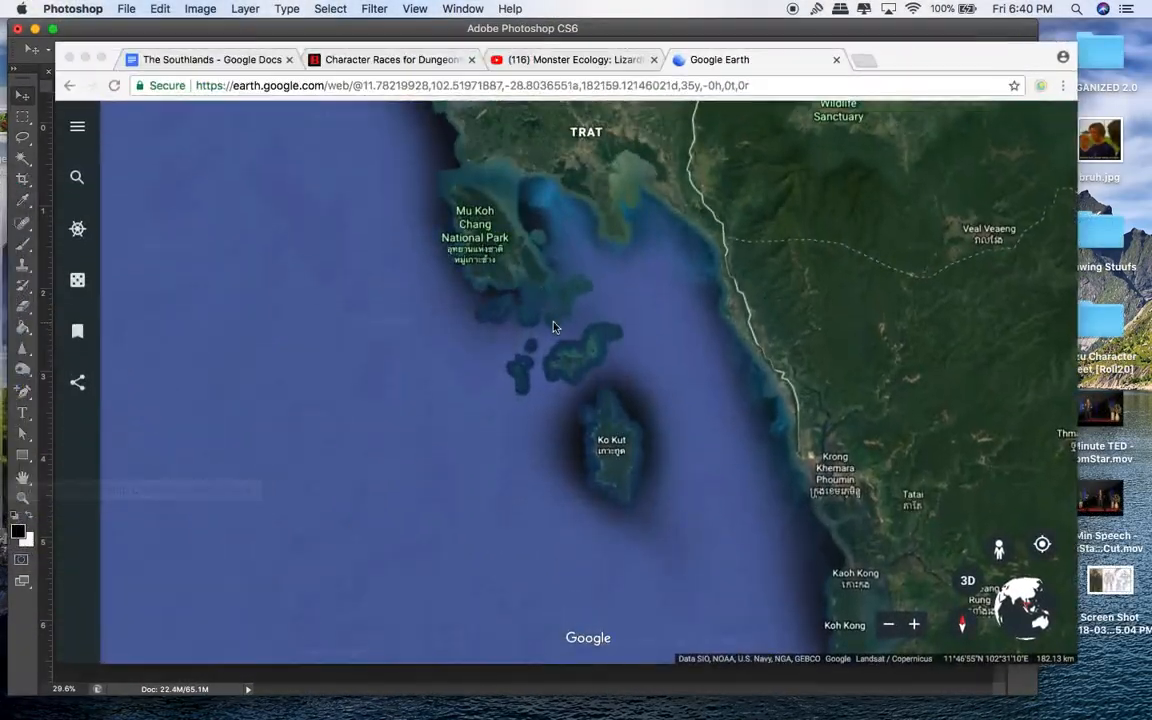
scroll(686, 303, "down", 5)
scroll(686, 302, "down", 5)
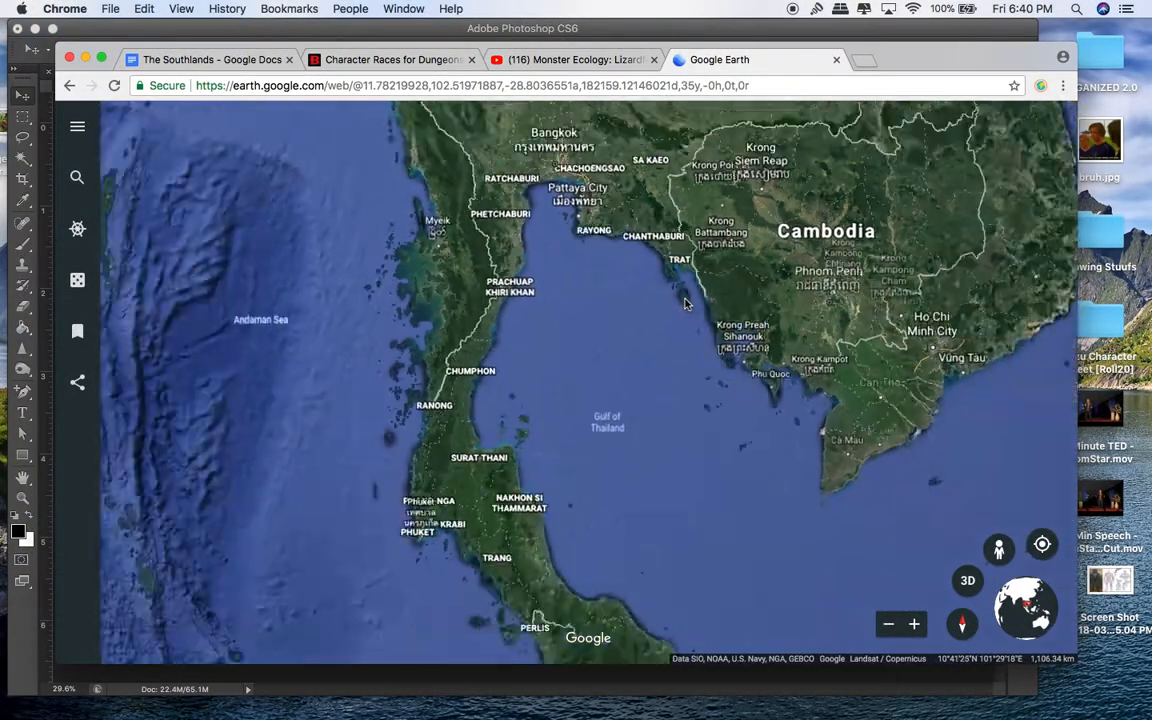
left_click_drag(674, 303, 930, 276)
left_click_drag(487, 352, 689, 458)
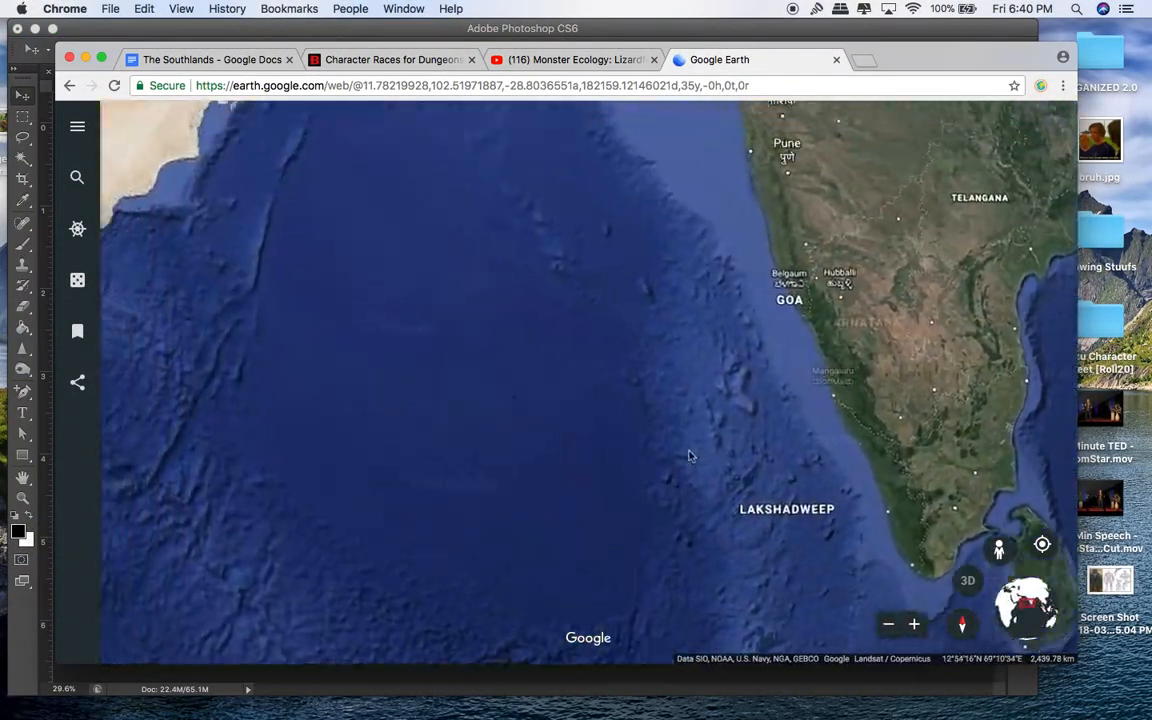
left_click_drag(640, 330, 478, 512)
left_click_drag(610, 300, 510, 530)
left_click_drag(670, 273, 510, 440)
left_click_drag(507, 257, 494, 470)
left_click_drag(702, 308, 563, 569)
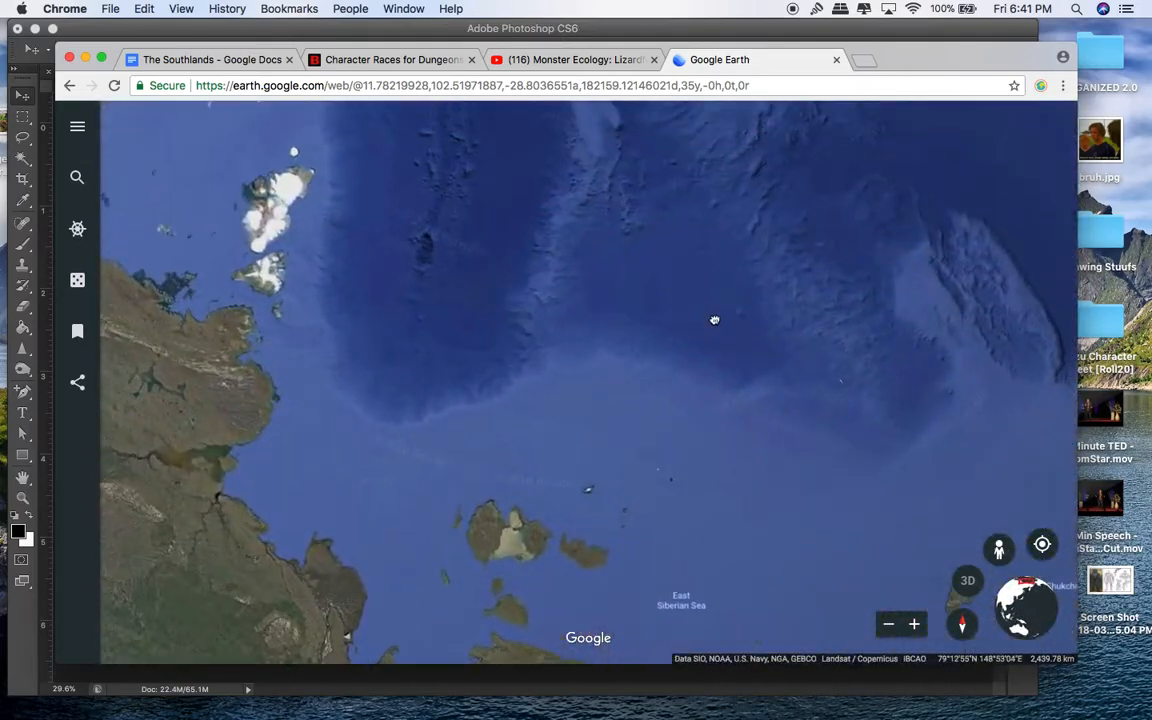
left_click_drag(715, 319, 870, 255)
left_click_drag(561, 440, 776, 237)
left_click_drag(482, 352, 707, 224)
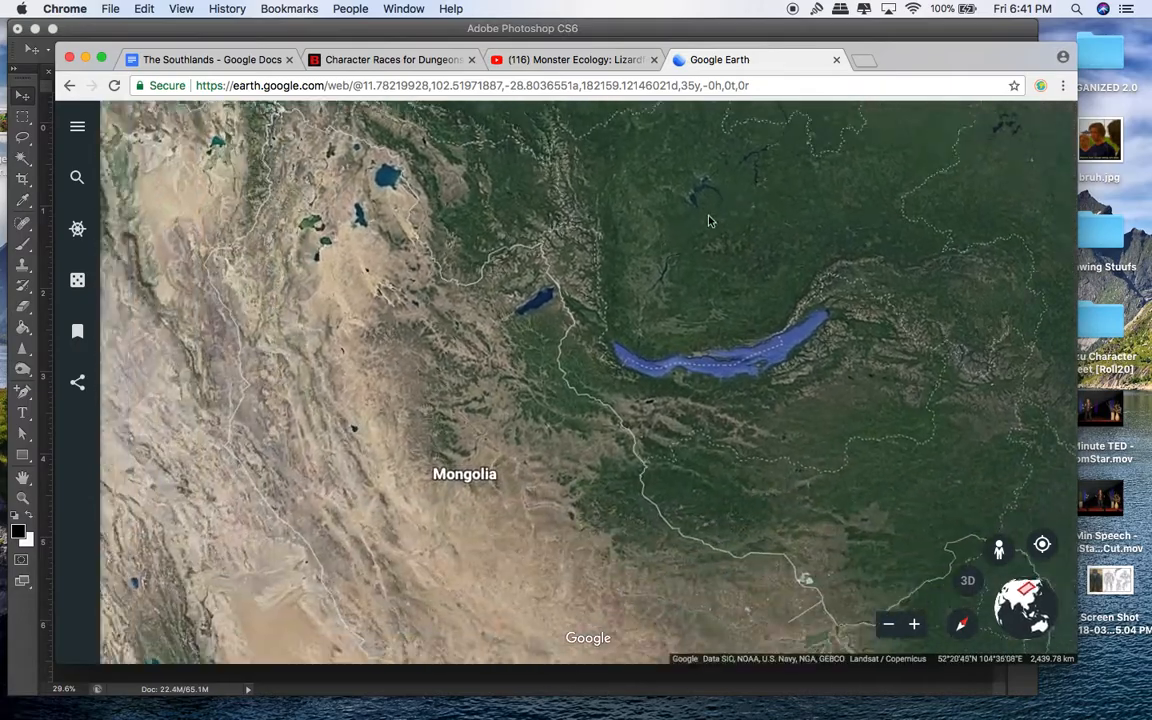
left_click_drag(530, 425, 740, 240)
left_click_drag(465, 437, 852, 224)
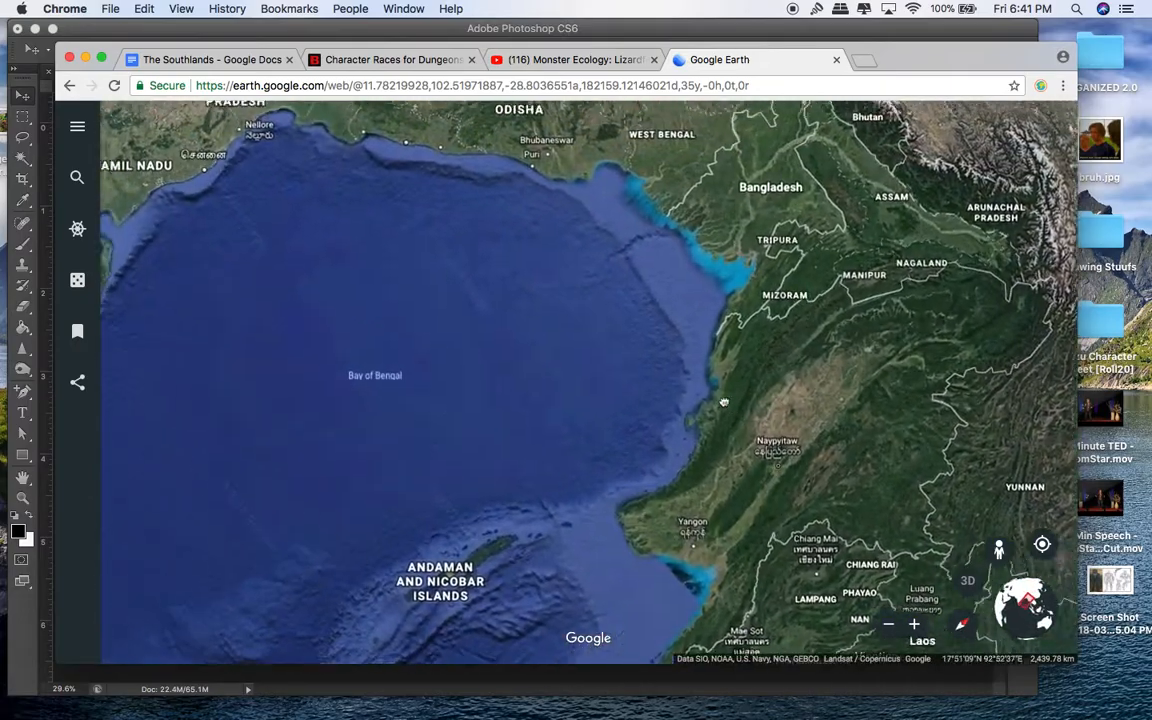
left_click_drag(718, 401, 805, 571)
left_click_drag(576, 437, 785, 580)
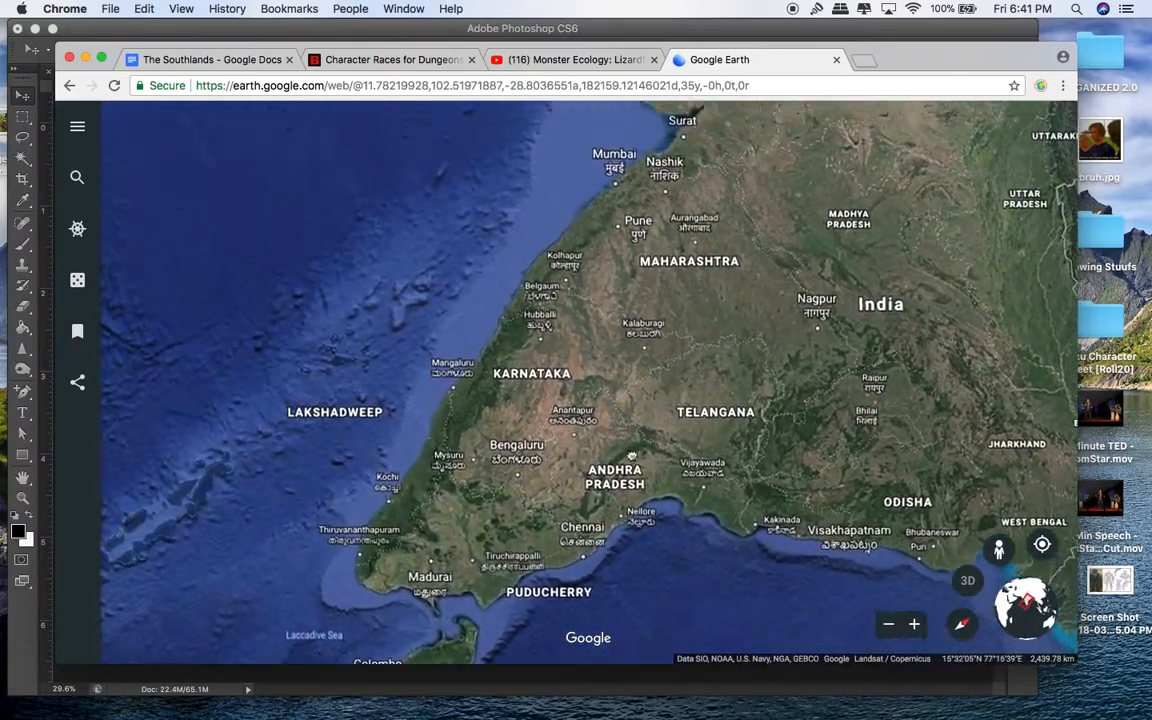
left_click_drag(606, 412, 625, 609)
left_click_drag(789, 156, 745, 506)
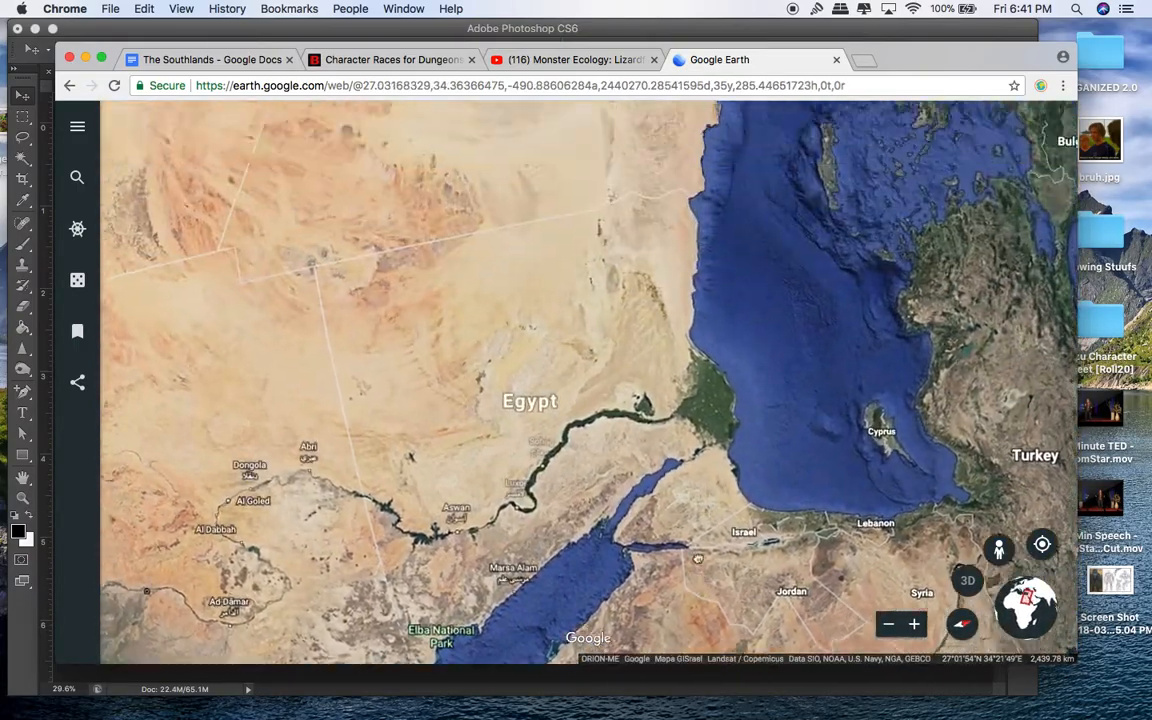
left_click_drag(698, 558, 712, 608)
left_click_drag(738, 560, 810, 430)
scroll(810, 428, "up", 2)
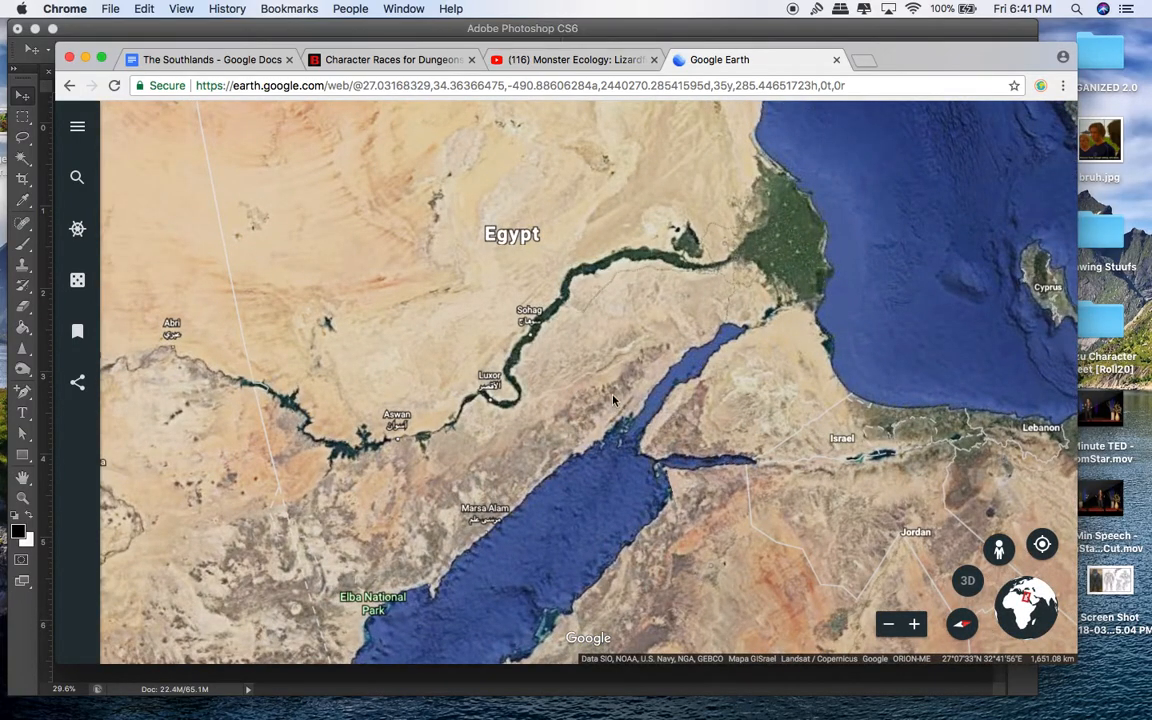
Step: Adjust the browser window and capture a screenshot of the Egypt map area
left_click_drag(448, 48, 448, 33)
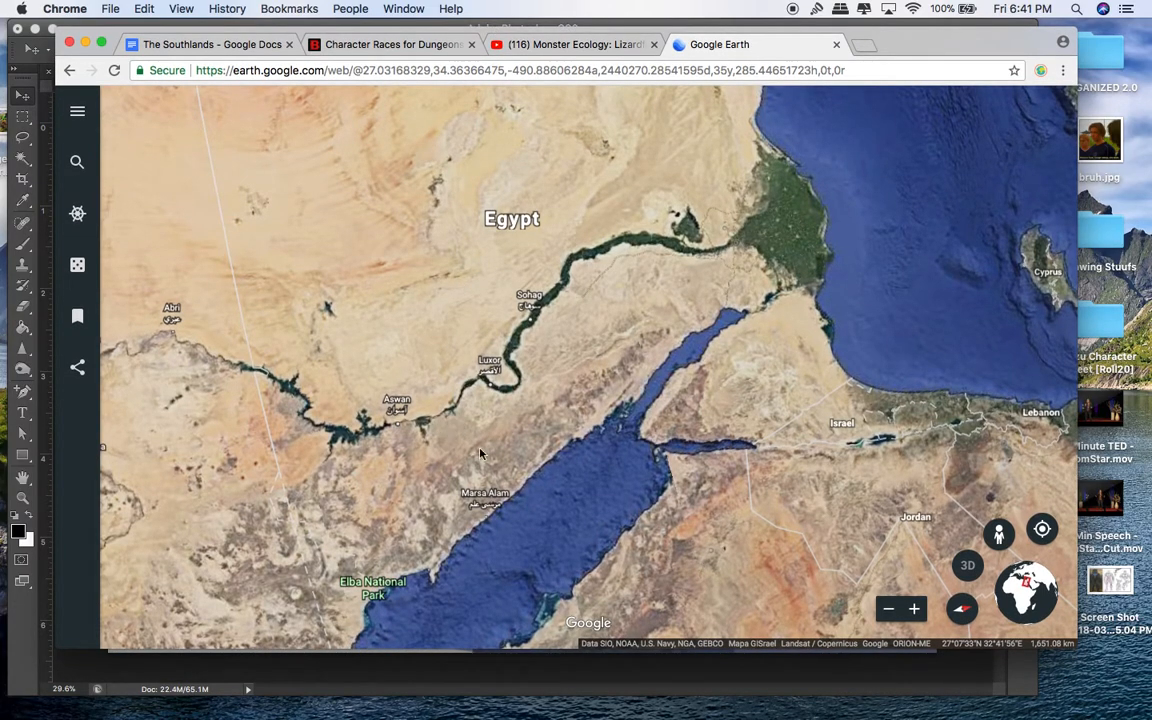
left_click_drag(1078, 643, 1087, 643)
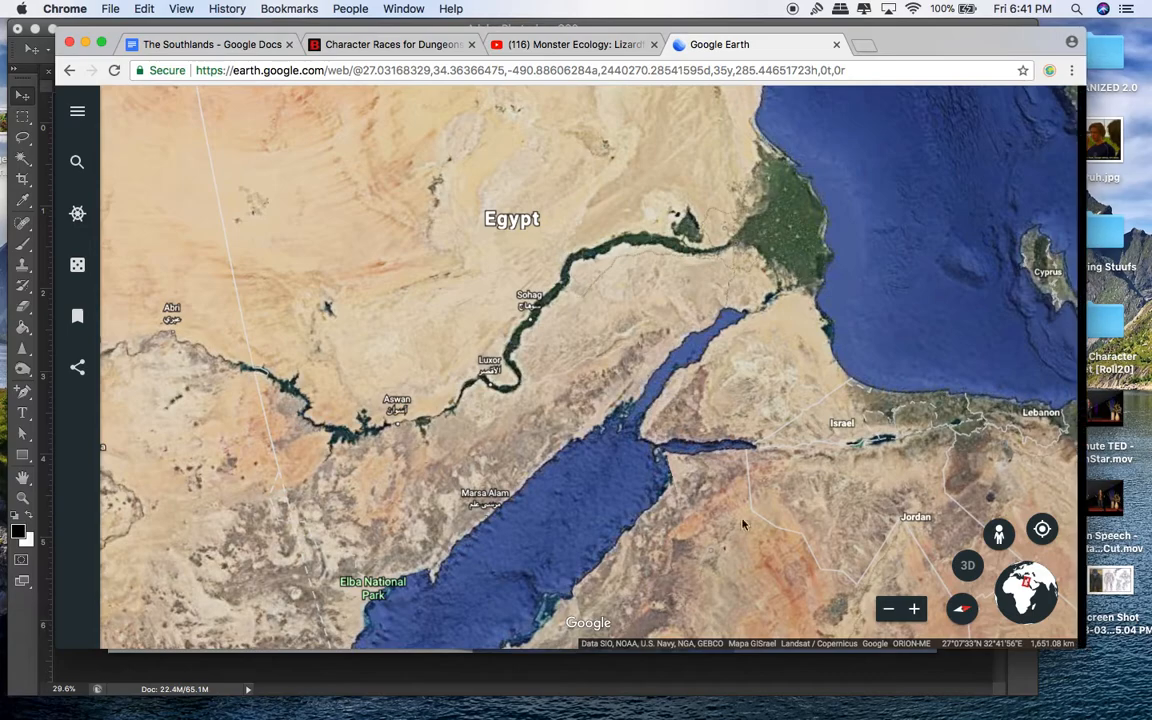
left_click_drag(176, 113, 936, 583)
Step: Drag the Egypt screenshot from the desktop into the Untitled-1 document
left_click(84, 46)
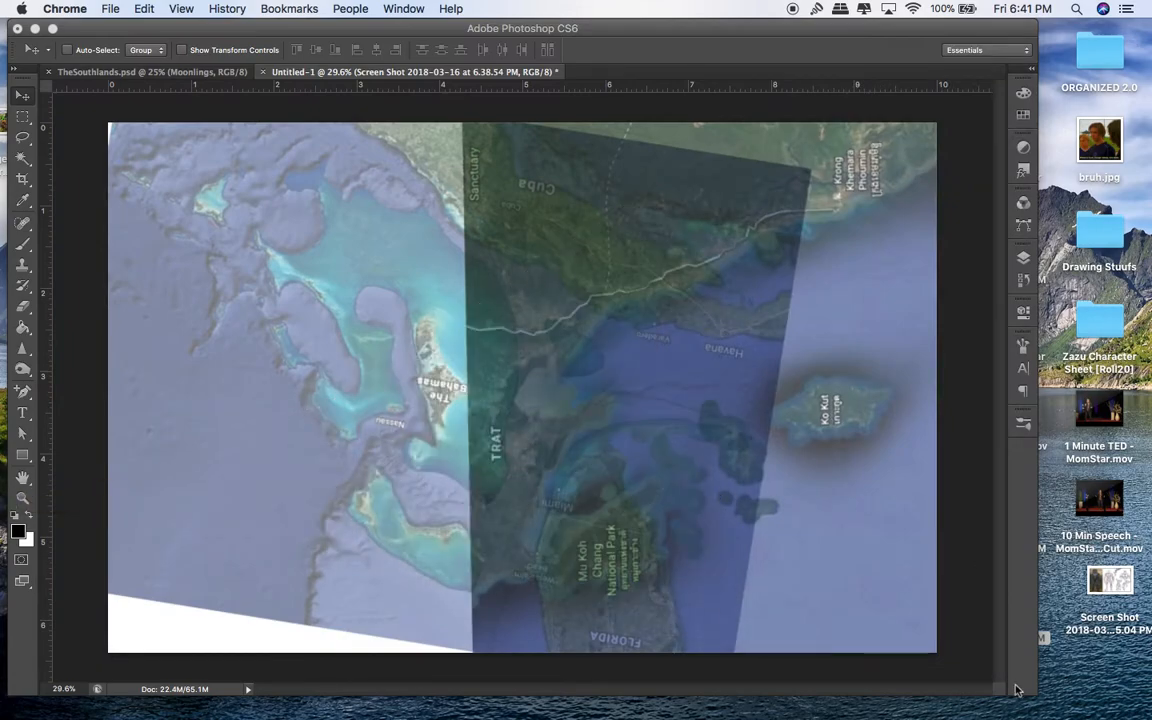
left_click_drag(1033, 691, 843, 698)
left_click_drag(904, 320, 494, 358)
left_click_drag(843, 698, 1148, 705)
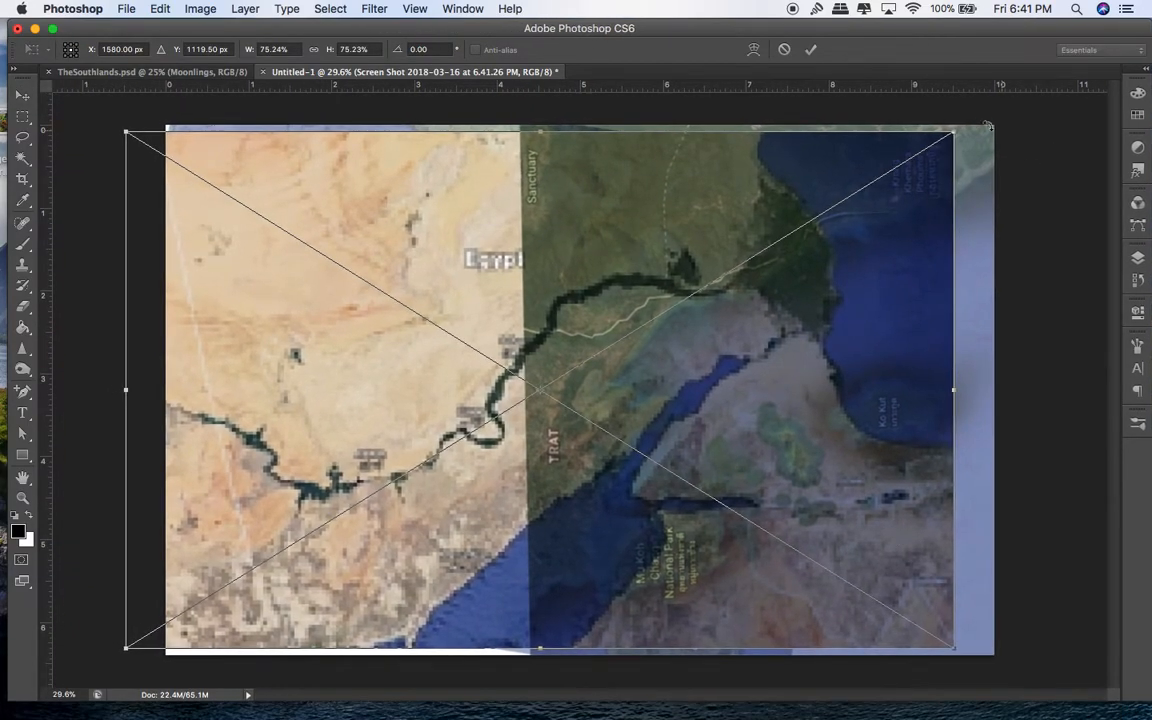
Step: Scale the Egypt image down and tilt it about -19° into the lower-left area
left_click_drag(960, 133, 615, 374)
left_click_drag(513, 544, 505, 597)
left_click_drag(632, 420, 521, 269)
left_click_drag(532, 542, 479, 461)
left_click_drag(531, 252, 550, 342)
left_click_drag(467, 419, 511, 530)
Step: Commit the Egypt transform and fade its layer to 49% opacity
key("Return")
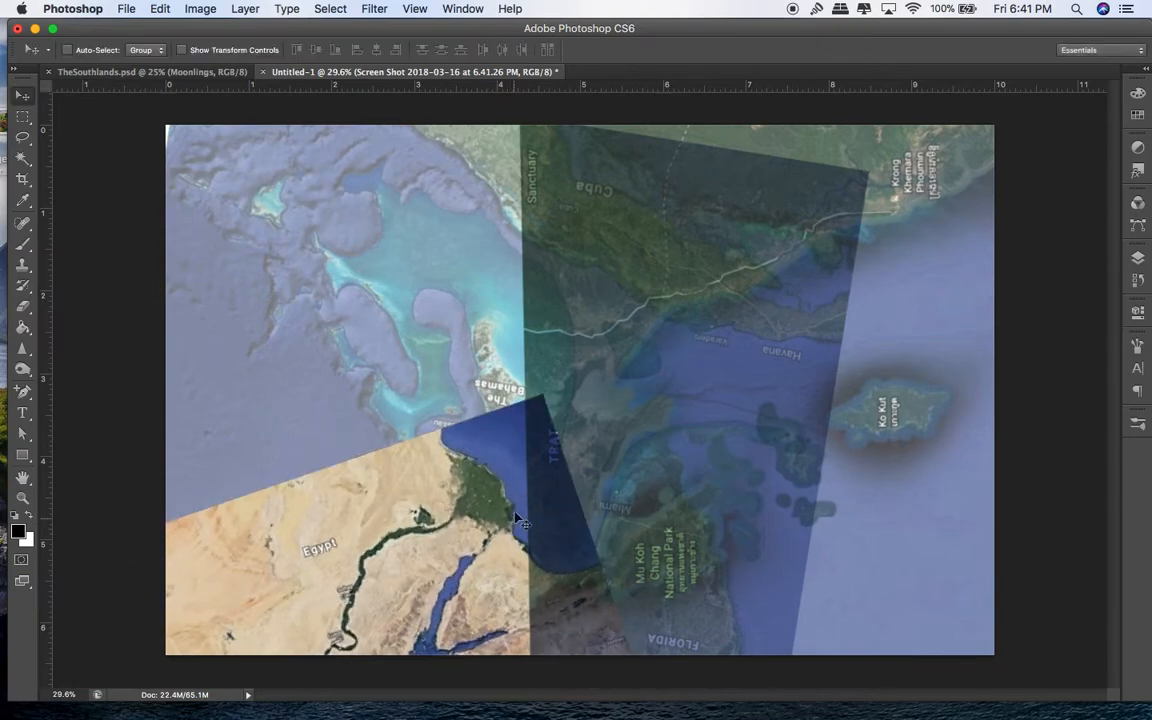
left_click(1137, 257)
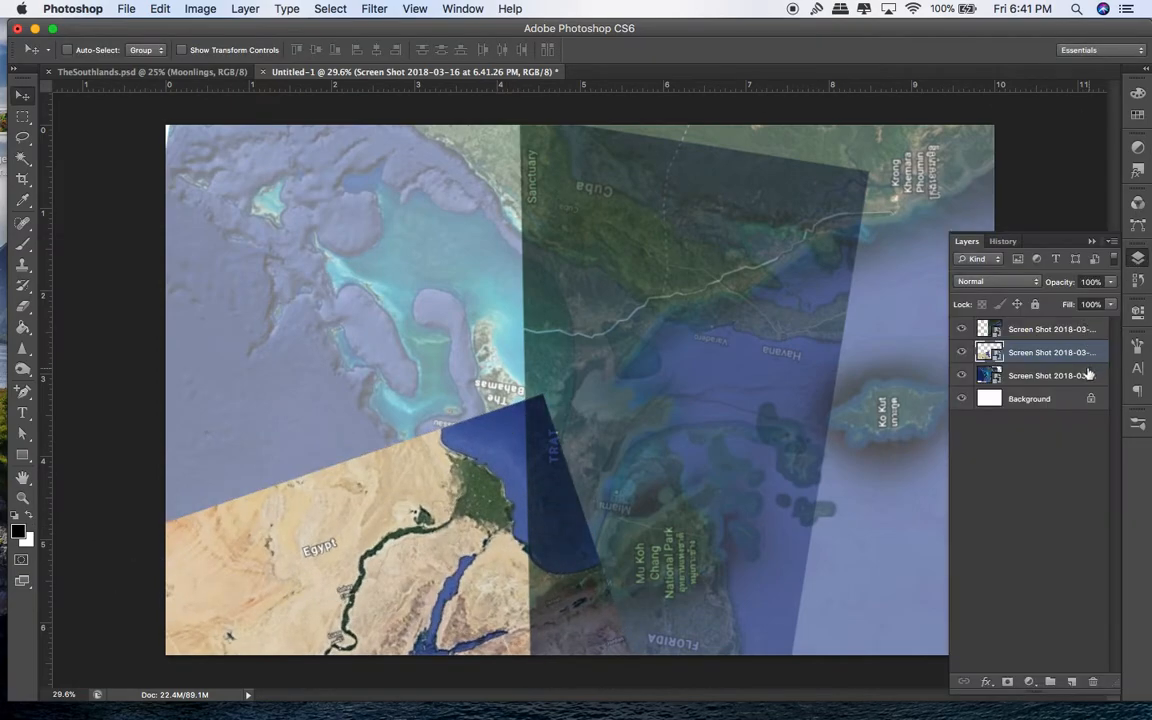
left_click(1110, 281)
left_click_drag(1113, 298, 1072, 303)
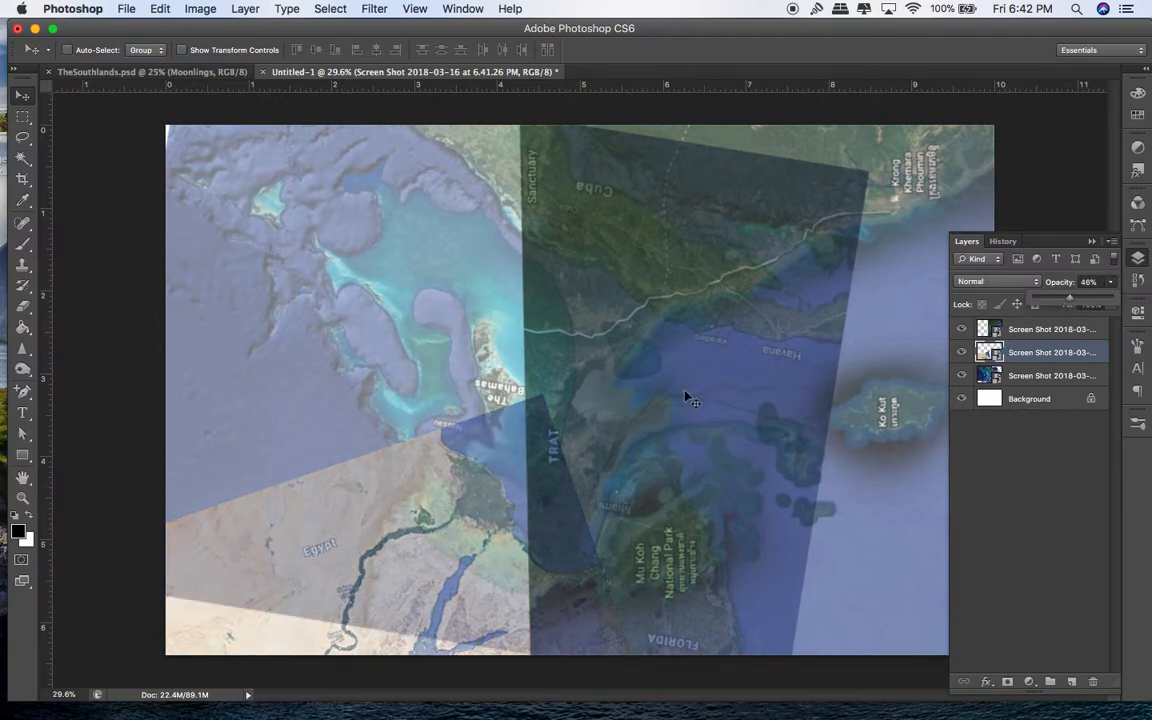
Step: Shift the Bahamas–Florida screenshot left and add a new Layer 1 at the top
left_click(990, 375)
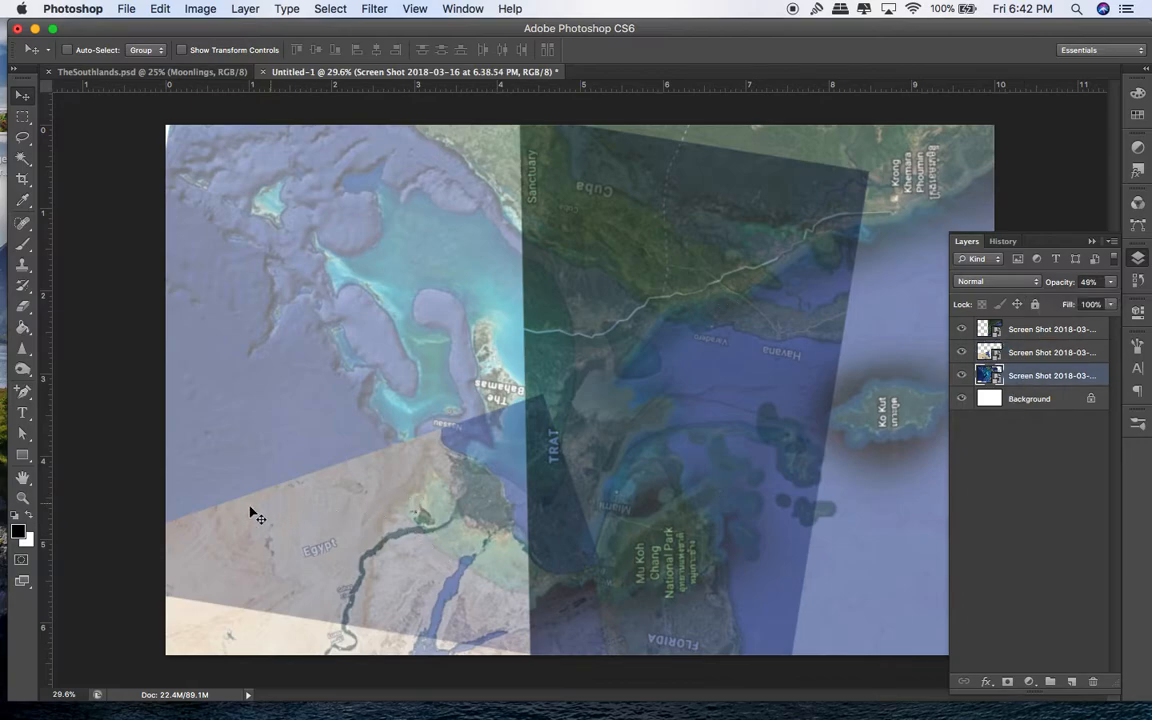
left_click_drag(435, 268, 388, 286)
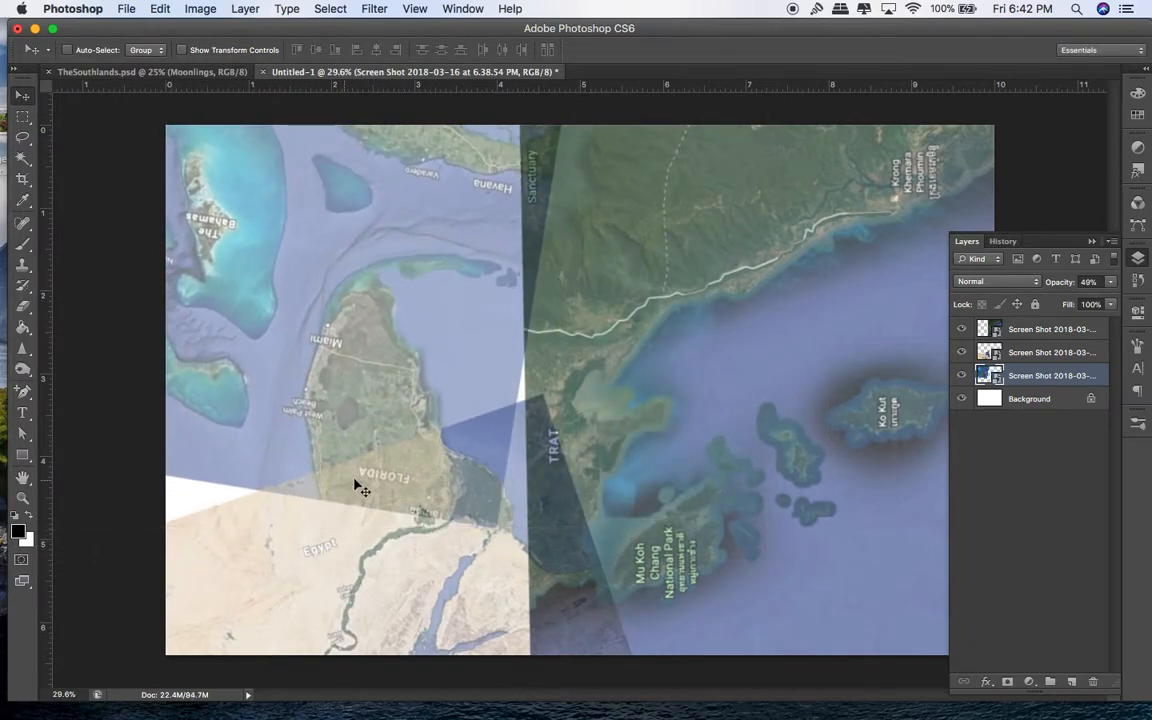
left_click_drag(413, 451, 411, 451)
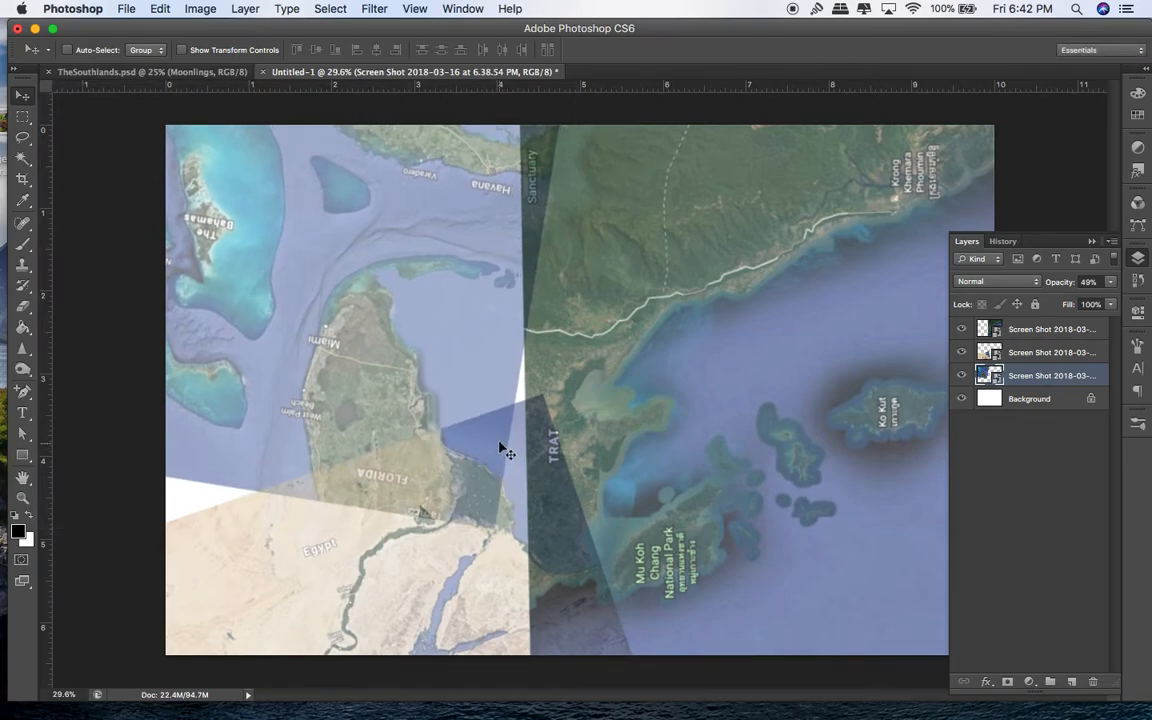
left_click(1071, 682)
left_click_drag(1021, 375, 1019, 323)
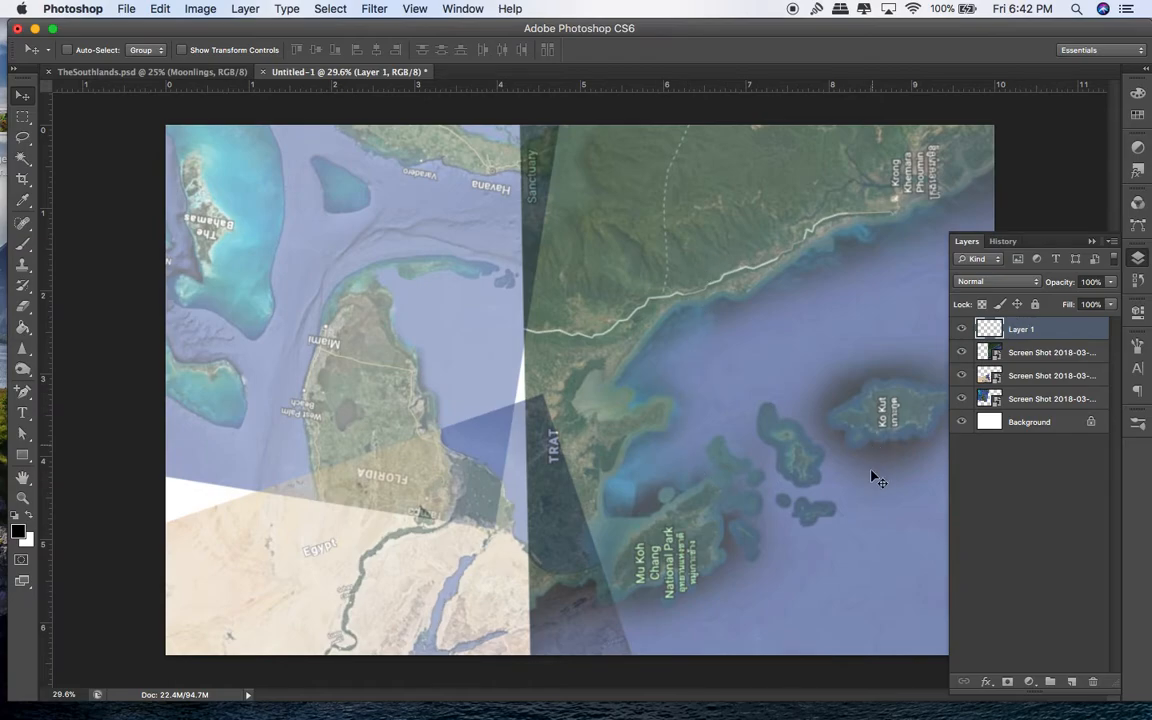
Step: Undo the extra Layer 2 and switch to a smaller Brush tool
left_click(1072, 682)
key("super+z")
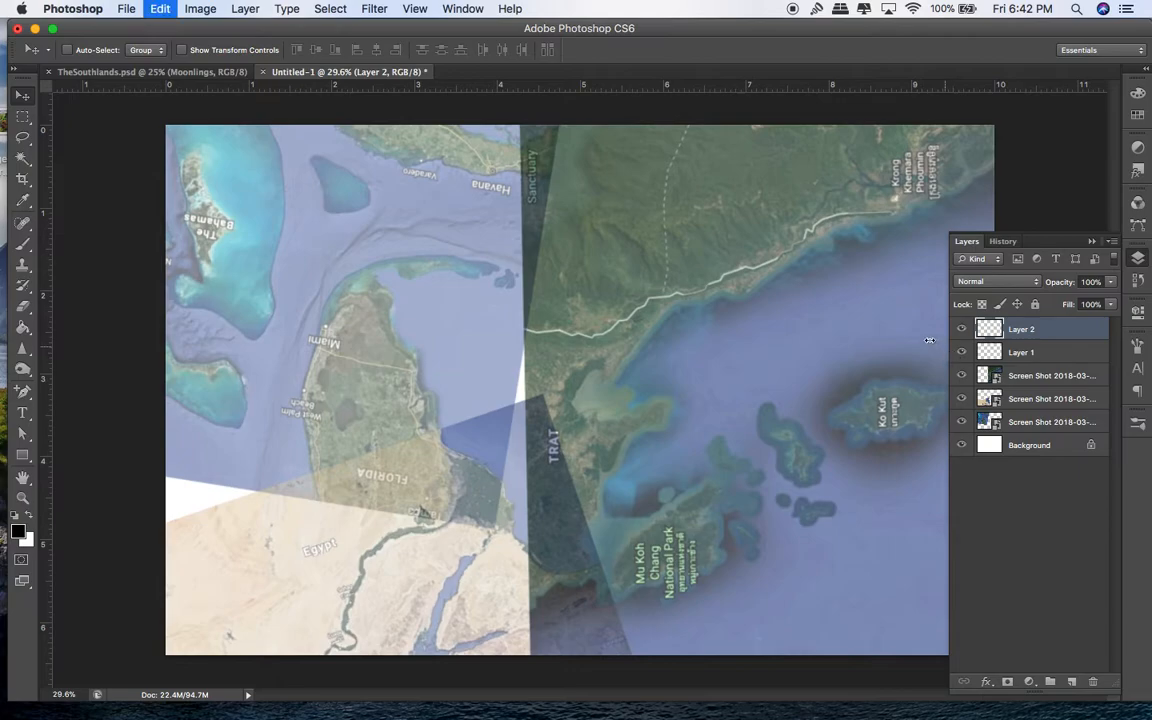
left_click(24, 250)
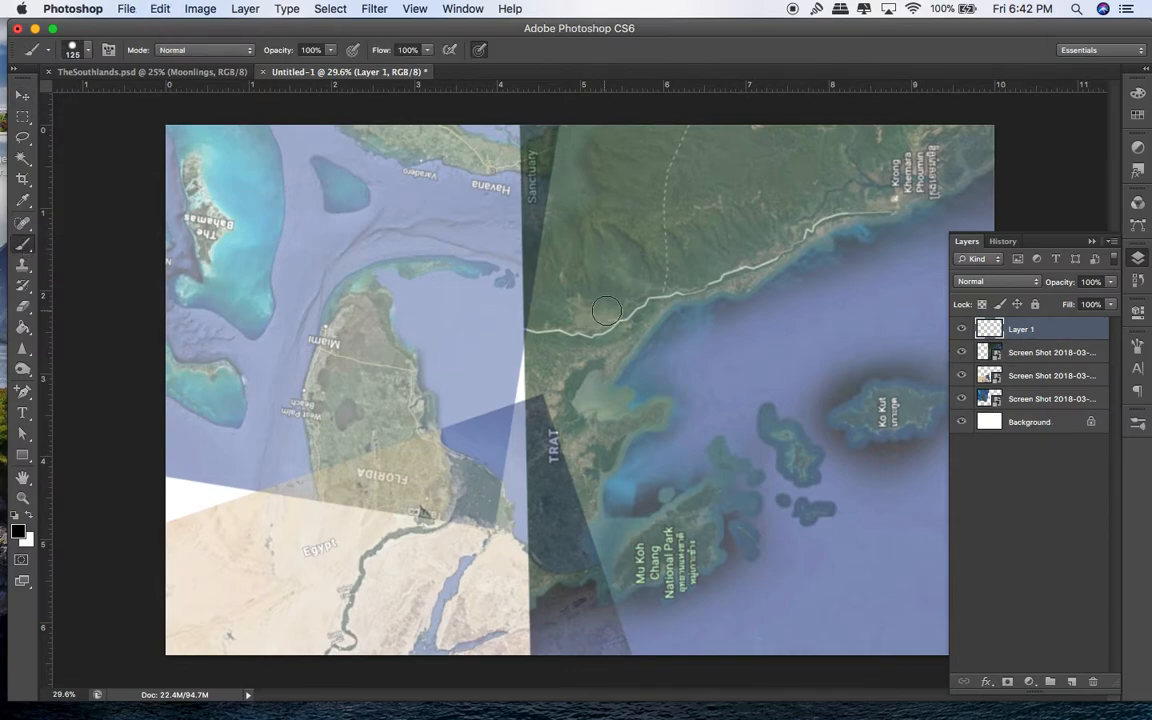
key("bracketleft")
key("bracketleft")
key("bracketleft")
key("bracketleft")
key("bracketleft")
key("bracketleft")
key("bracketleft")
Step: Set the foreground colour to dark red #200707
left_click(15, 535)
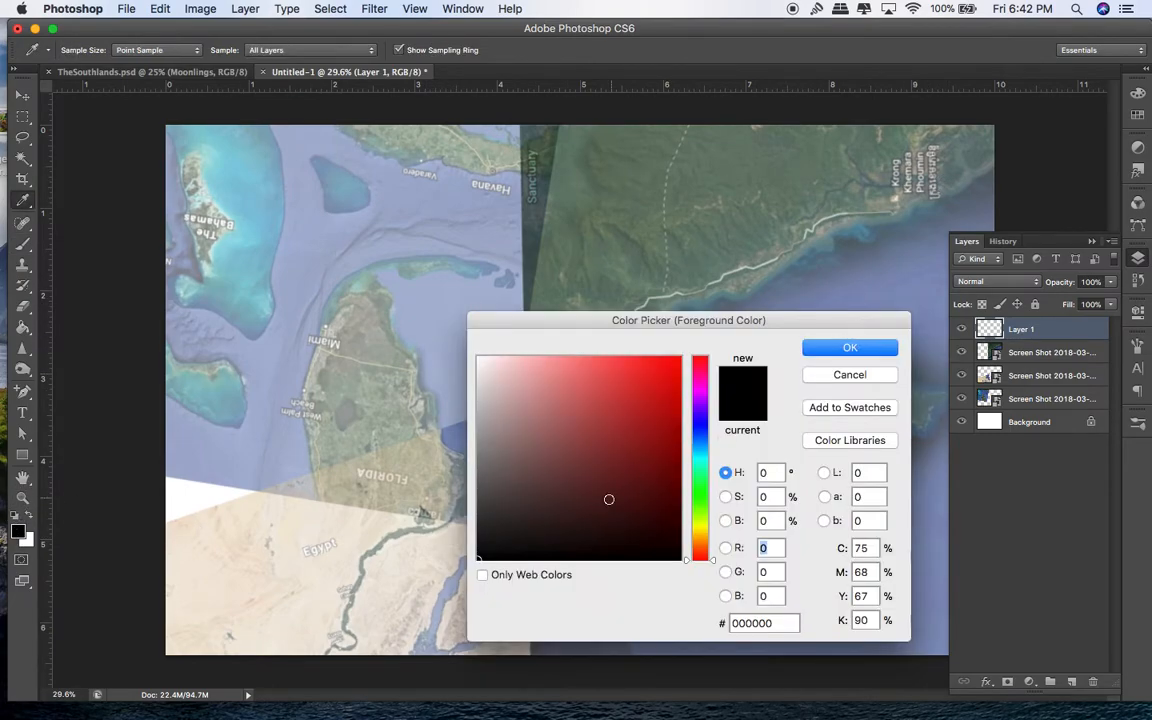
left_click(572, 503)
mouse_move(669, 533)
left_mouse_down()
mouse_move(625, 522)
mouse_move(633, 534)
left_mouse_up()
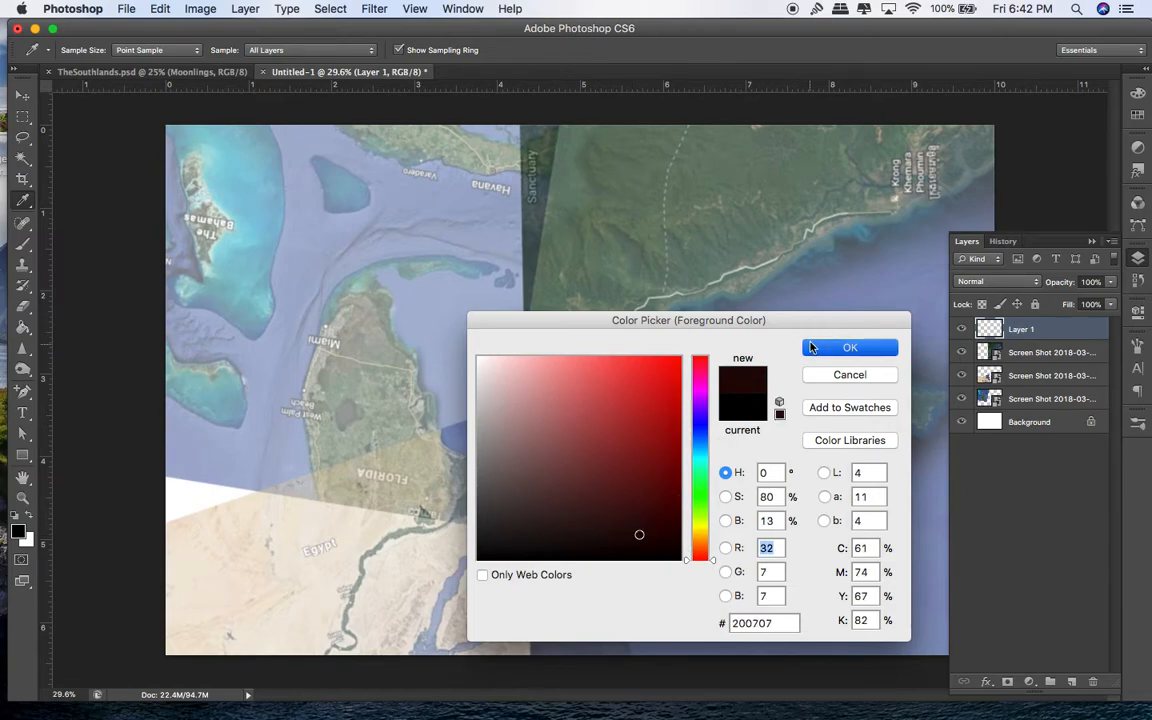
left_click(825, 347)
Step: Create Group 1 and move the three screenshot layers into it
left_click(1063, 358)
left_click(1051, 682)
double_click(1019, 352)
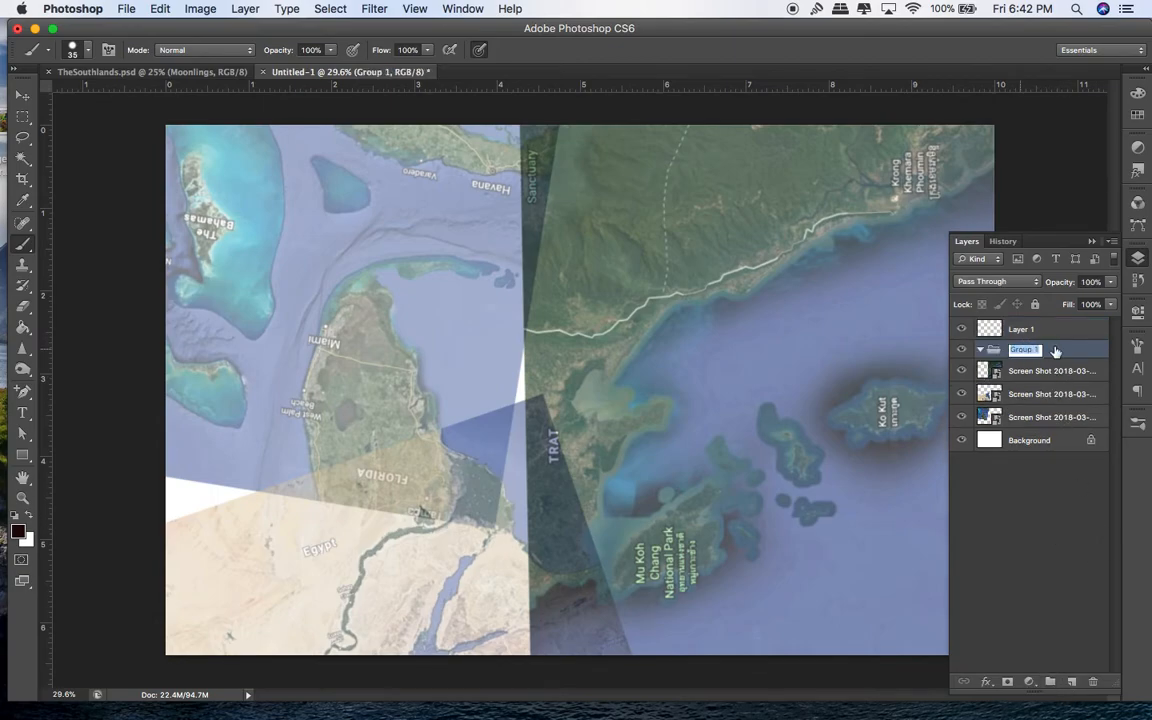
left_click(1052, 372)
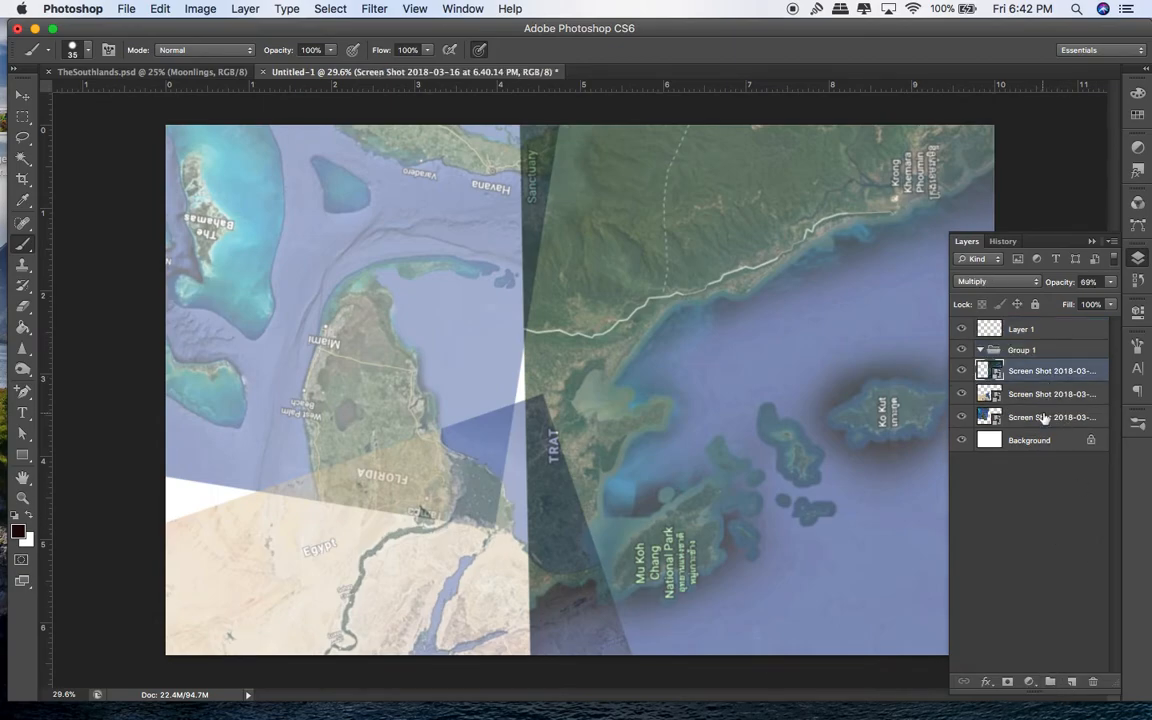
left_click(1044, 418, "shift")
left_click_drag(1040, 370, 1015, 351)
left_click(962, 350)
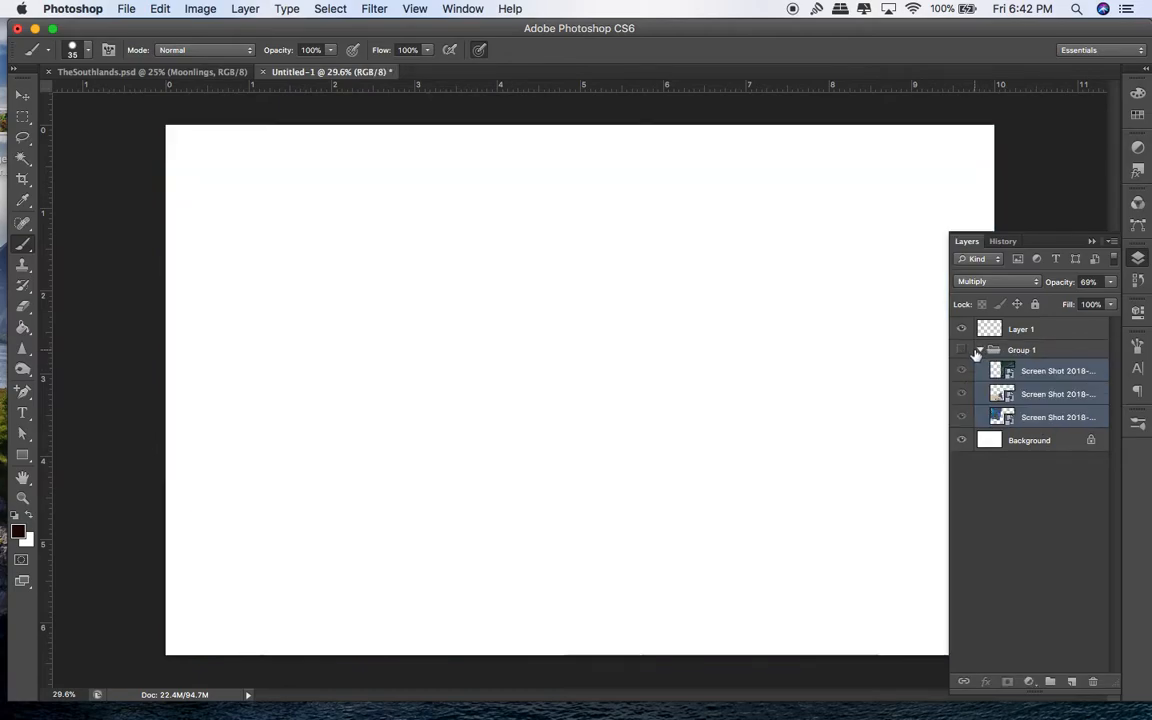
left_click(979, 351)
left_click(962, 350)
Step: Fade Group 1 to 66% opacity and select Layer 1 for drawing
left_click(1110, 282)
left_click_drag(1111, 298, 1083, 301)
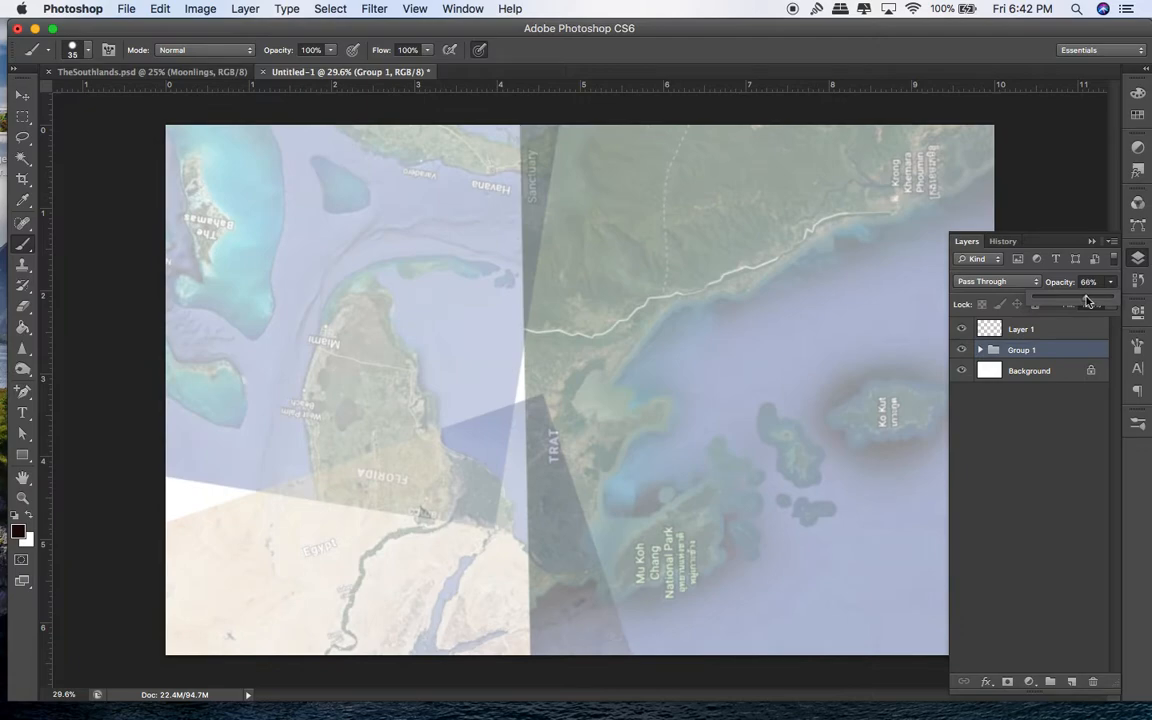
left_click(1054, 326)
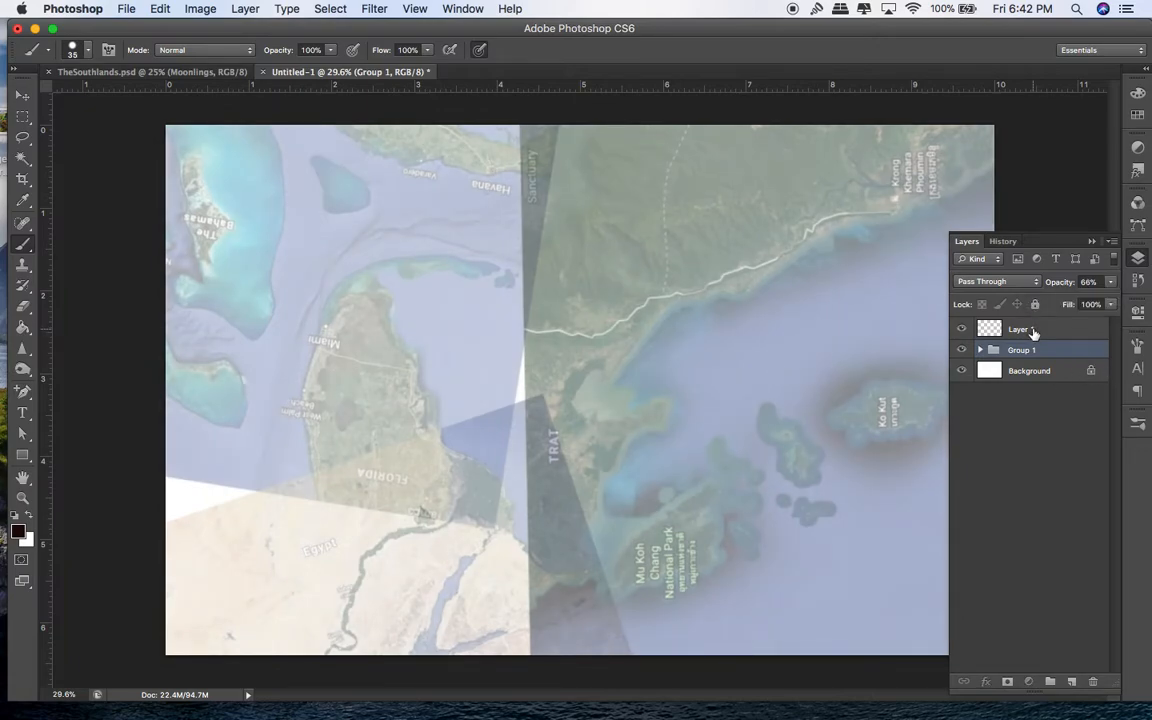
left_click(1033, 332)
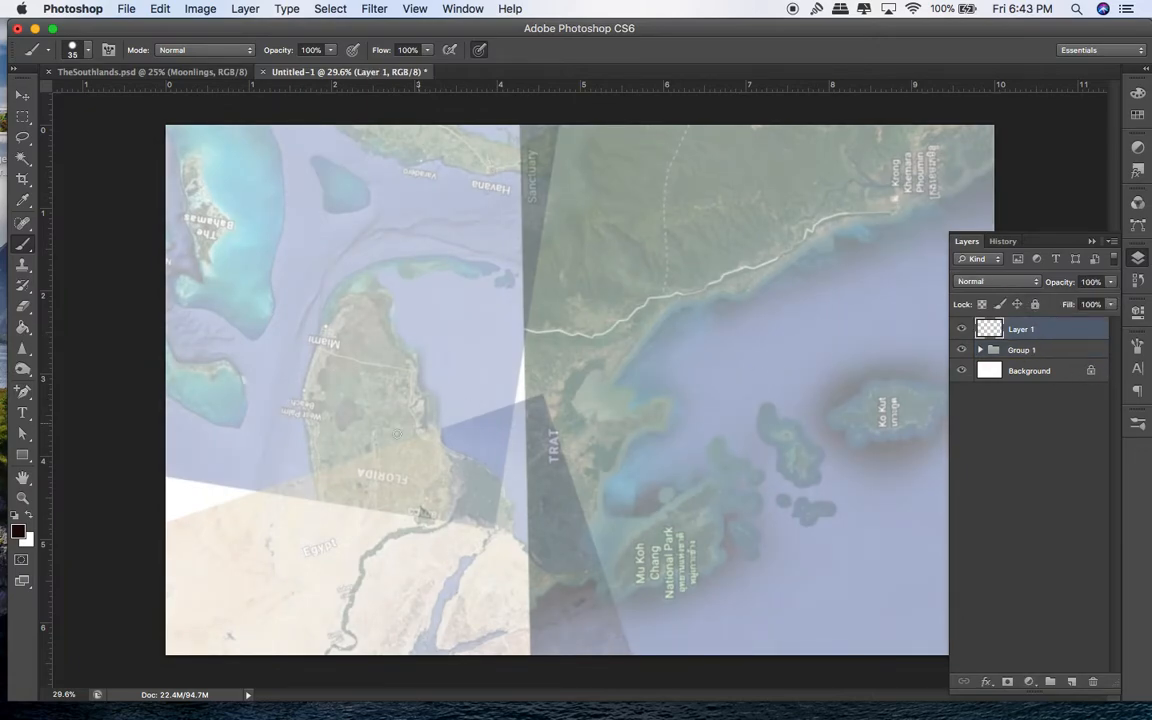
Step: Try loading a downloaded brush set via Load Brushes in the Brush Preset picker
left_click(73, 50)
left_click(211, 78)
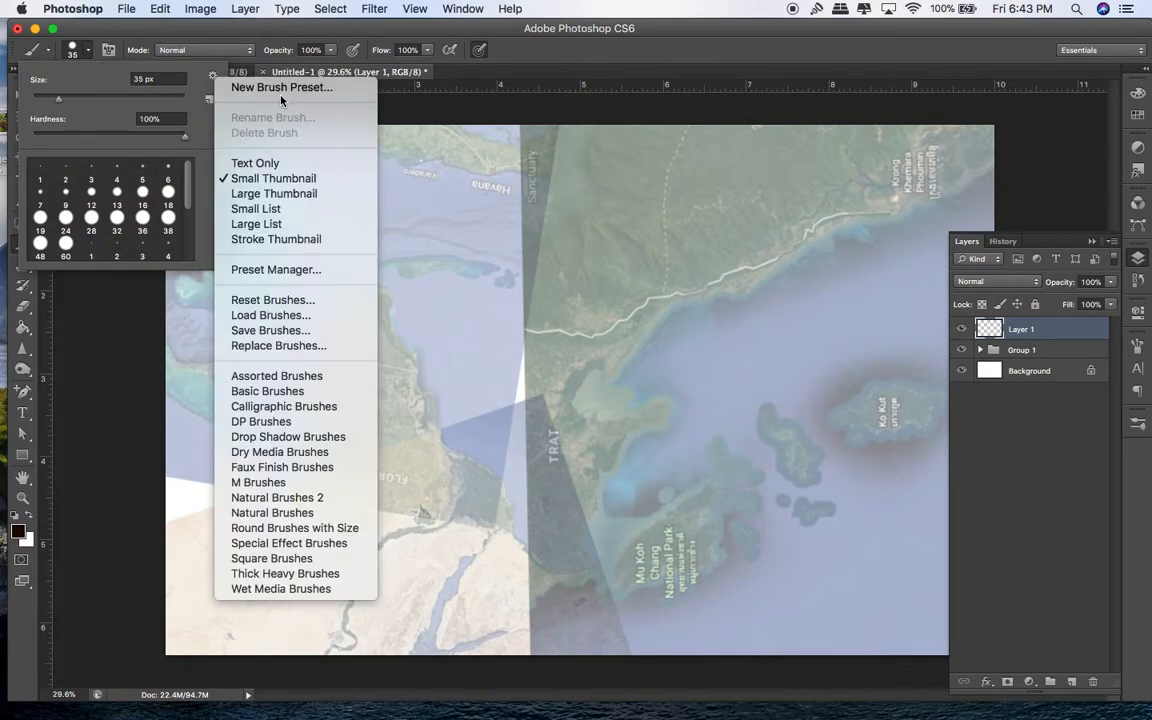
left_click(297, 316)
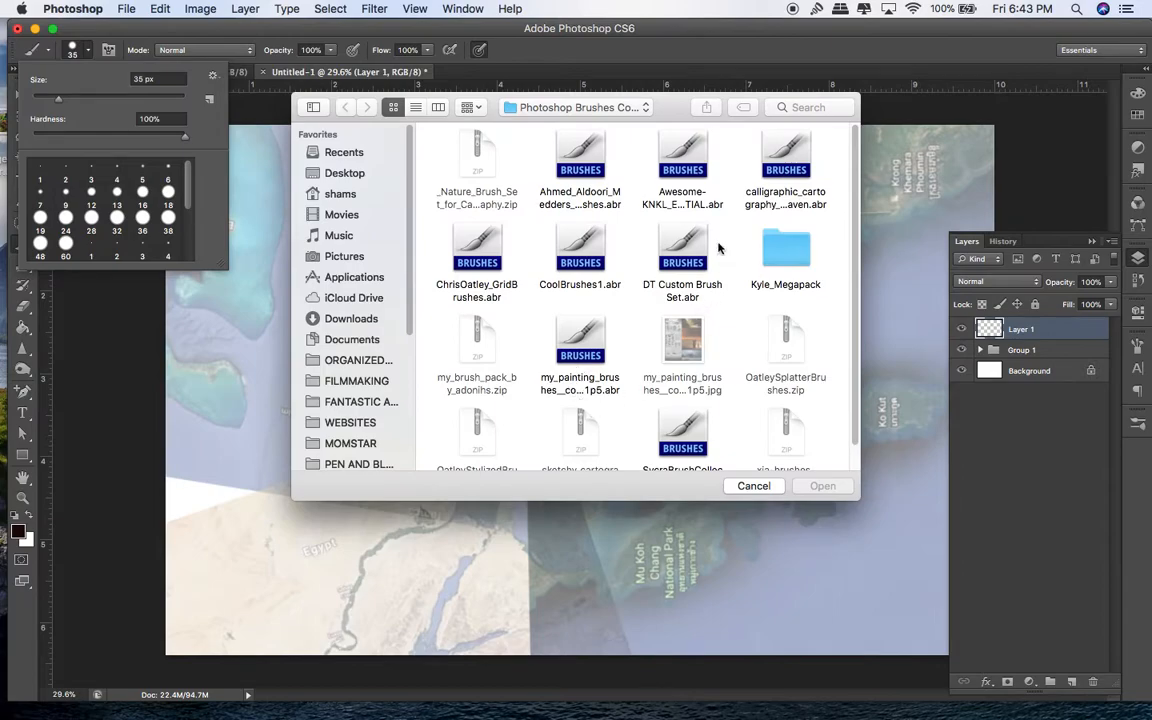
scroll(768, 270, "down", 2)
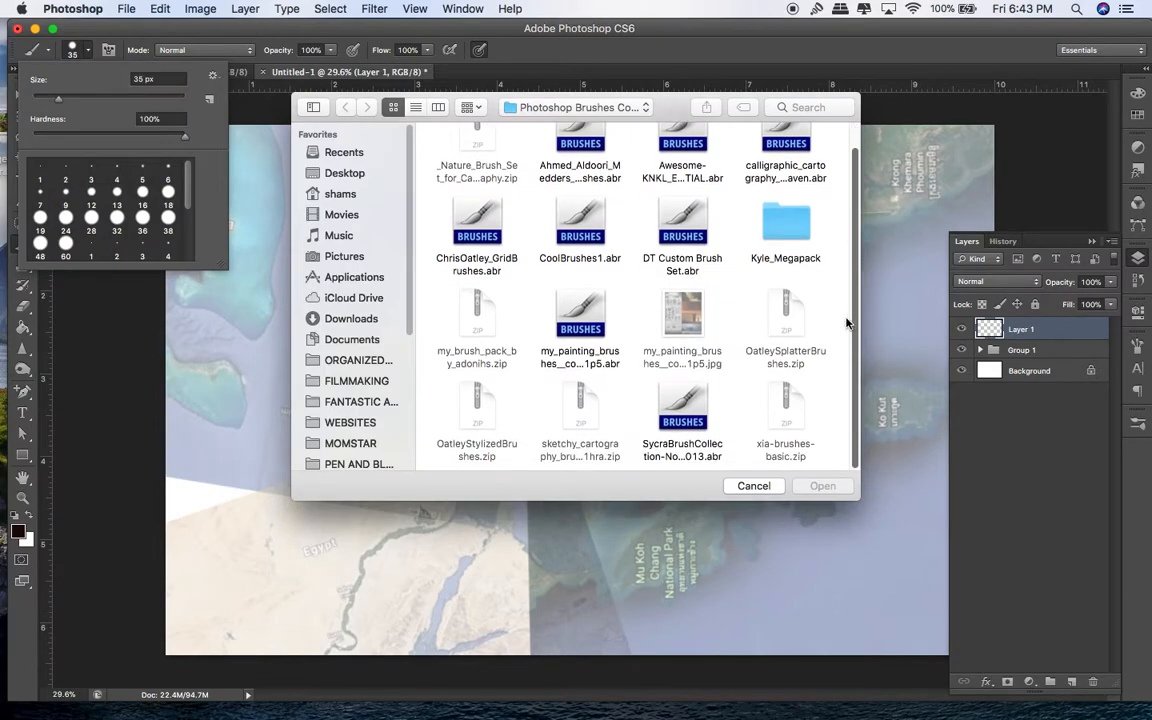
scroll(838, 200, "up", 2)
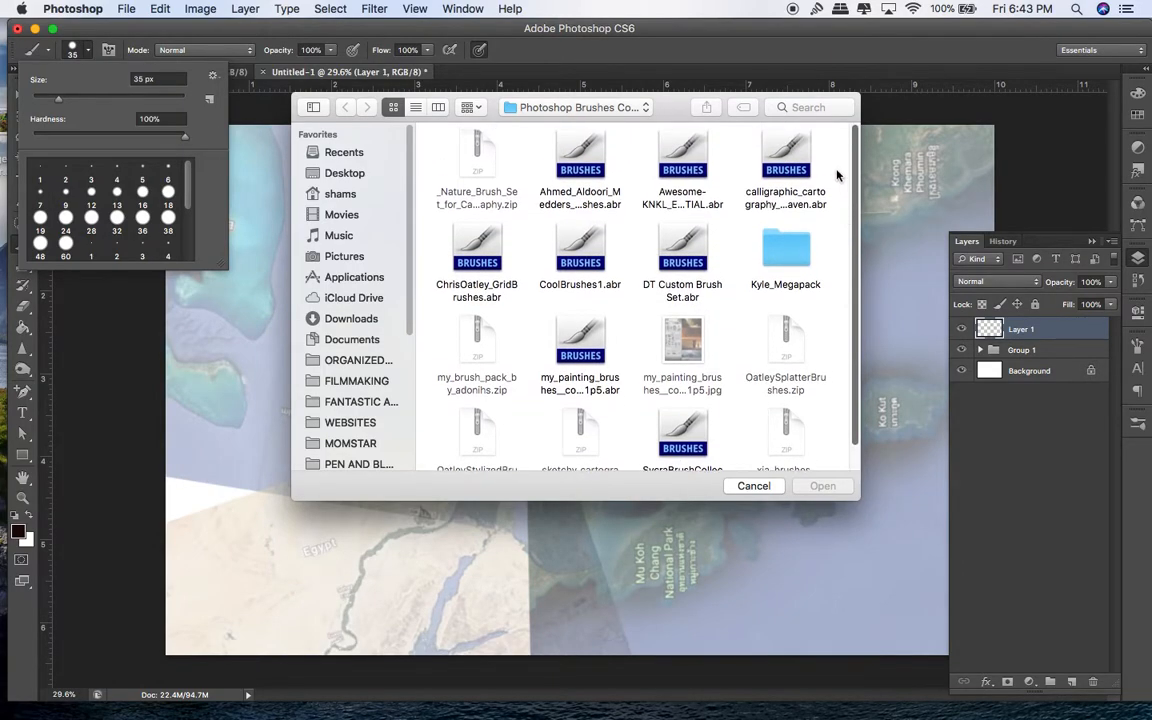
double_click(683, 165)
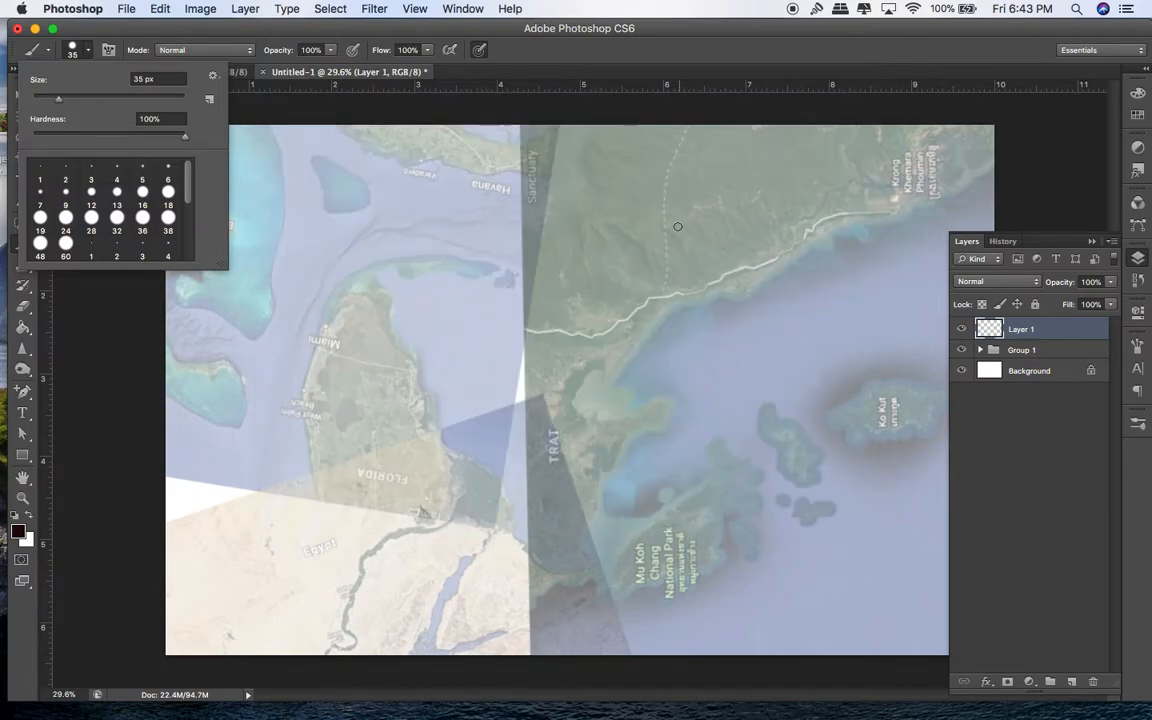
Step: Load the Awesome-KNKL .abr brush set from the Photoshop Brushes folder
left_click(209, 75)
left_click(265, 280)
scroll(848, 322, "down", 2)
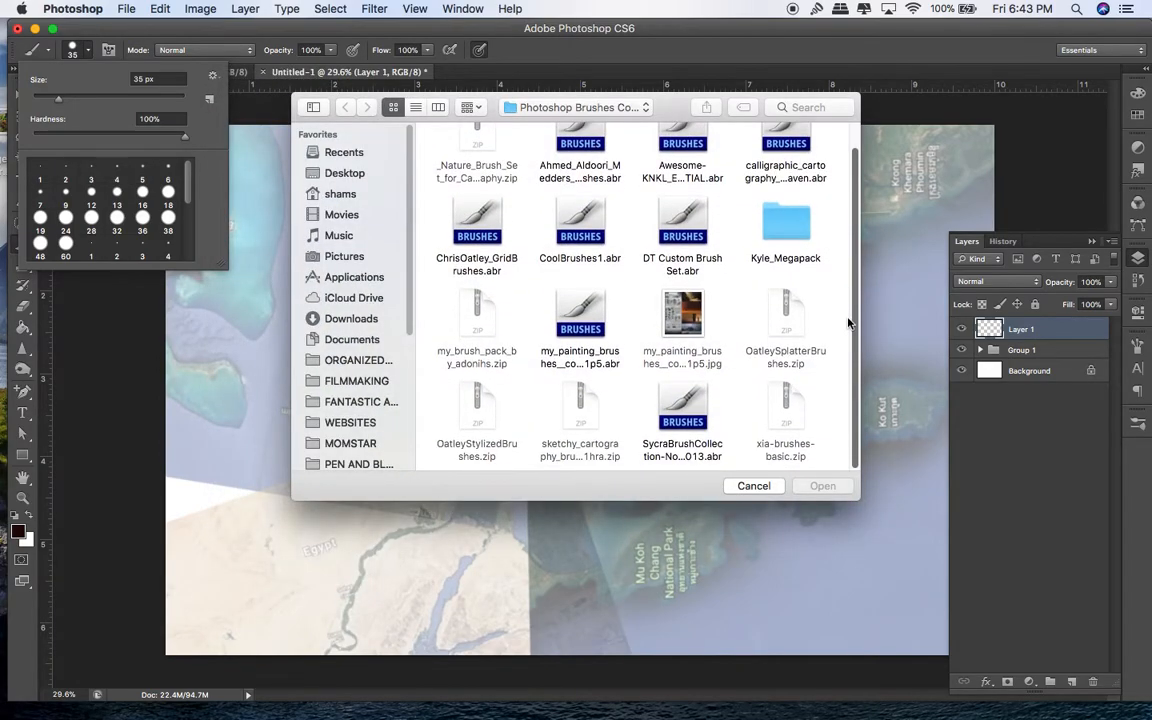
scroll(848, 240, "up", 1)
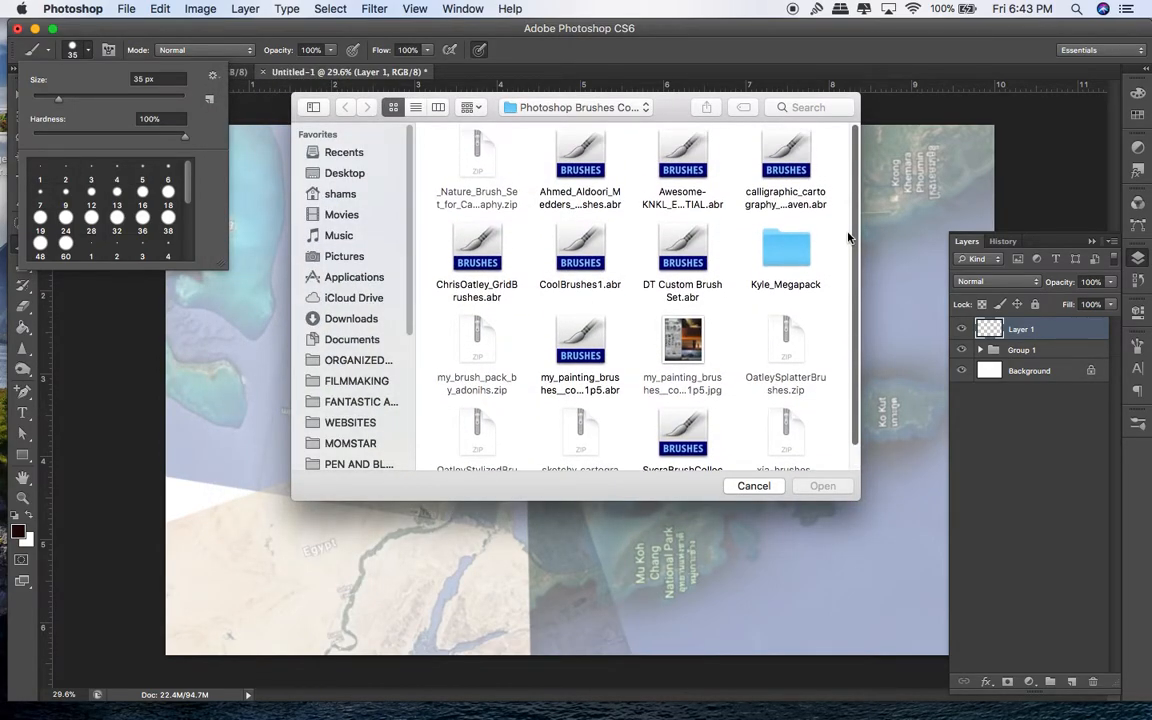
left_click(690, 200)
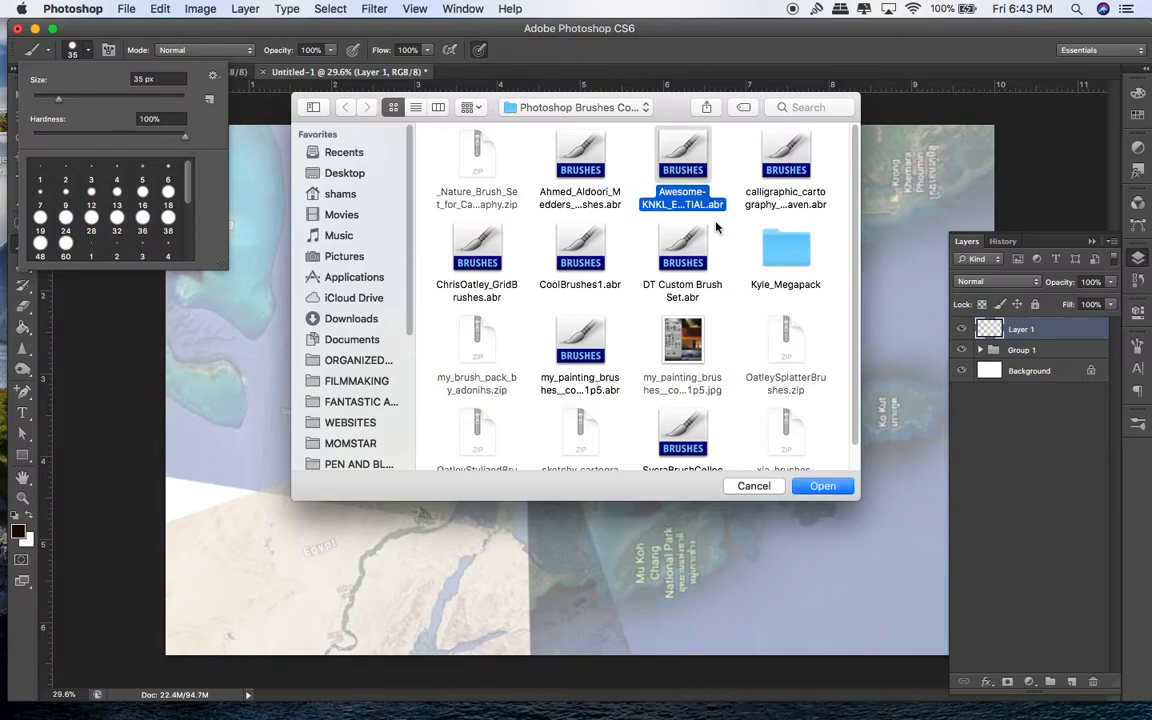
left_click(820, 484)
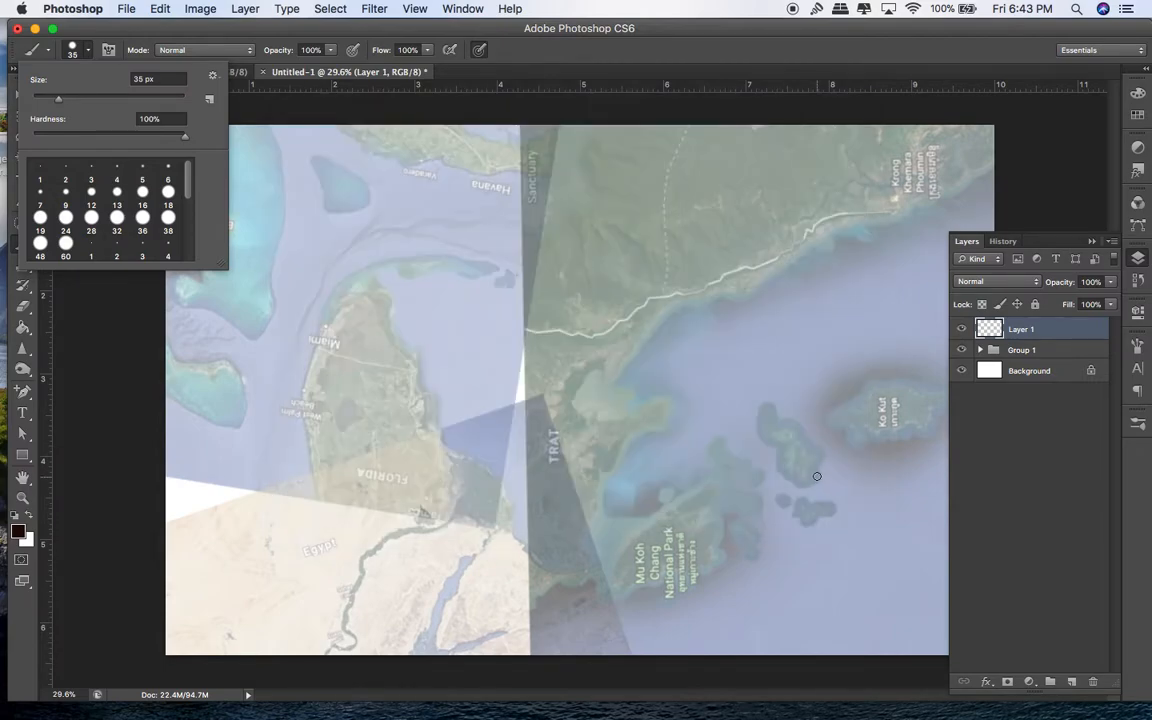
Step: Pick the 75 px textured brush from the brush list
left_click(212, 75)
left_click(191, 197)
scroll(191, 197, "down", 5)
left_click(117, 218)
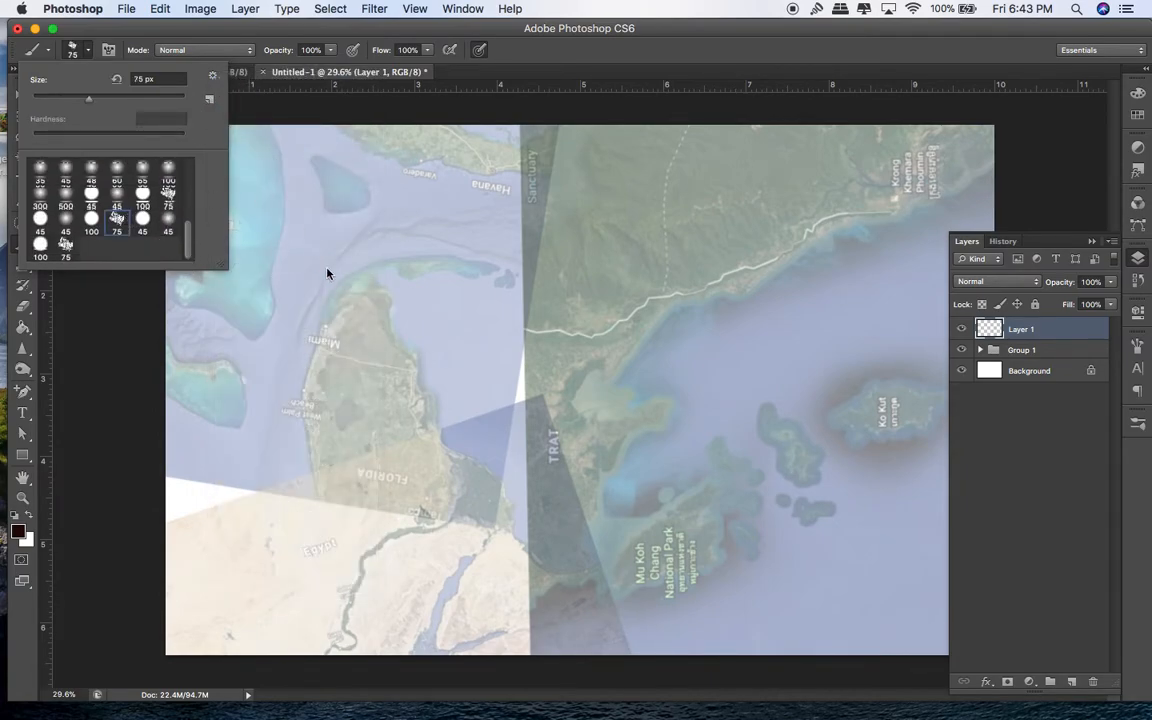
Step: Shrink the brush to 20 px and trace Florida's coastline plus two small Bahamas islands
key("bracketleft")
key("bracketleft")
key("bracketleft")
key("bracketleft")
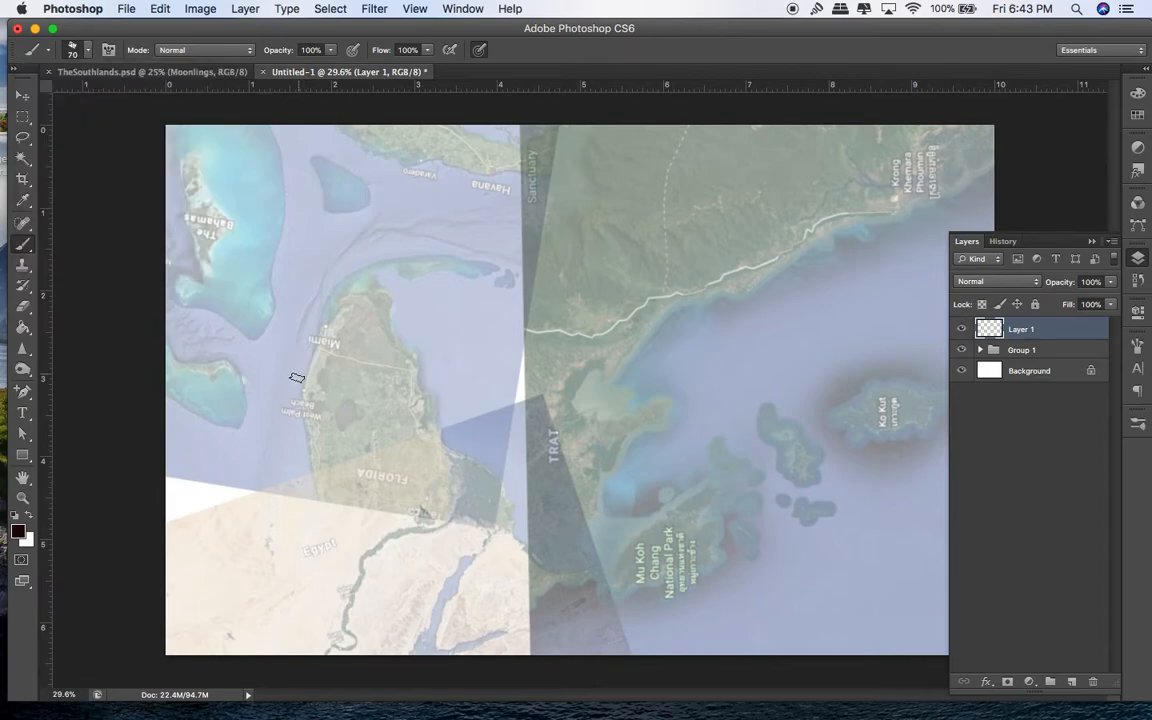
key("bracketleft")
key("bracketleft")
key("bracketleft")
left_click_drag(307, 432, 310, 472)
mouse_move(304, 416)
left_mouse_down()
mouse_move(309, 446)
mouse_move(322, 325)
mouse_move(369, 282)
mouse_move(456, 455)
left_mouse_up()
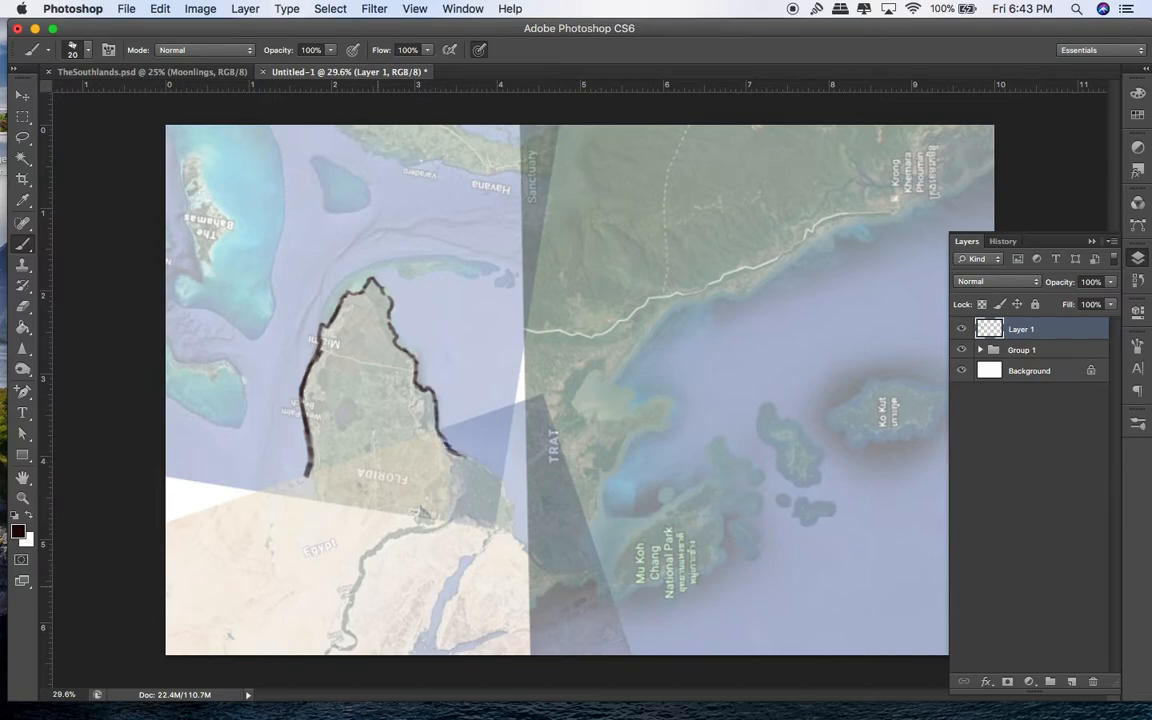
mouse_move(477, 463)
left_mouse_down()
mouse_move(498, 480)
mouse_move(515, 528)
left_mouse_up()
mouse_move(307, 476)
left_mouse_down()
mouse_move(298, 490)
mouse_move(174, 529)
left_mouse_up()
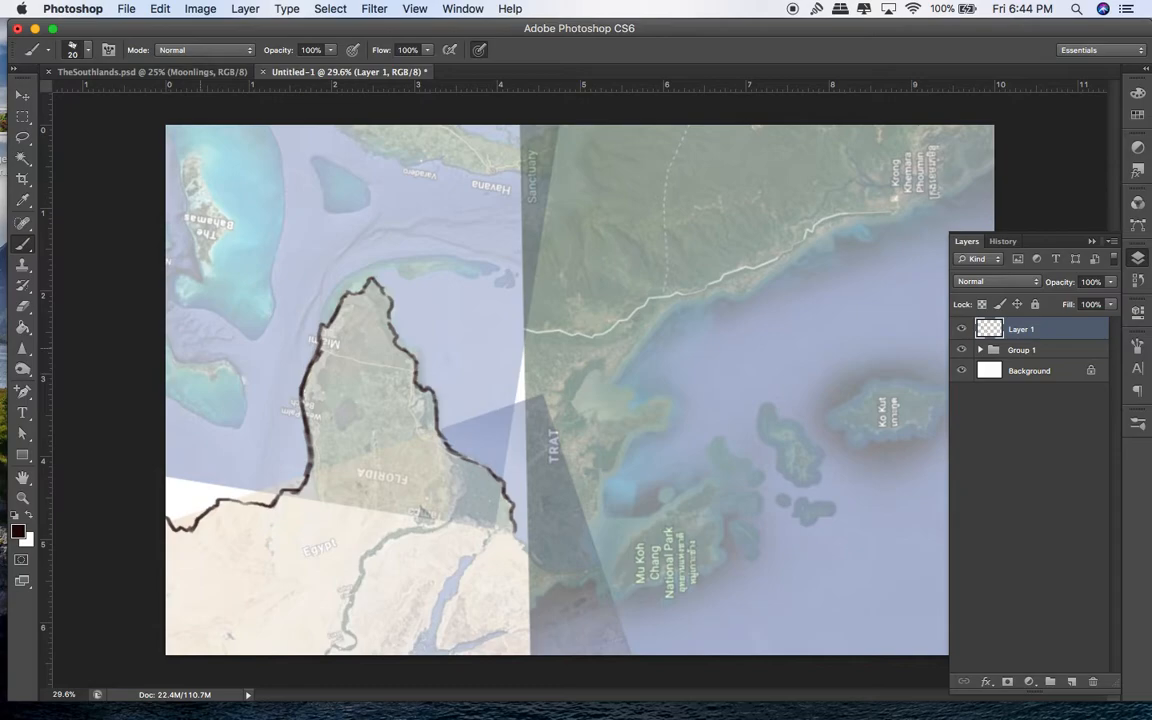
mouse_move(212, 372)
left_mouse_down()
mouse_move(172, 359)
mouse_move(235, 370)
left_mouse_up()
mouse_move(202, 257)
left_mouse_down()
mouse_move(190, 213)
mouse_move(210, 201)
mouse_move(232, 227)
mouse_move(212, 260)
left_mouse_up()
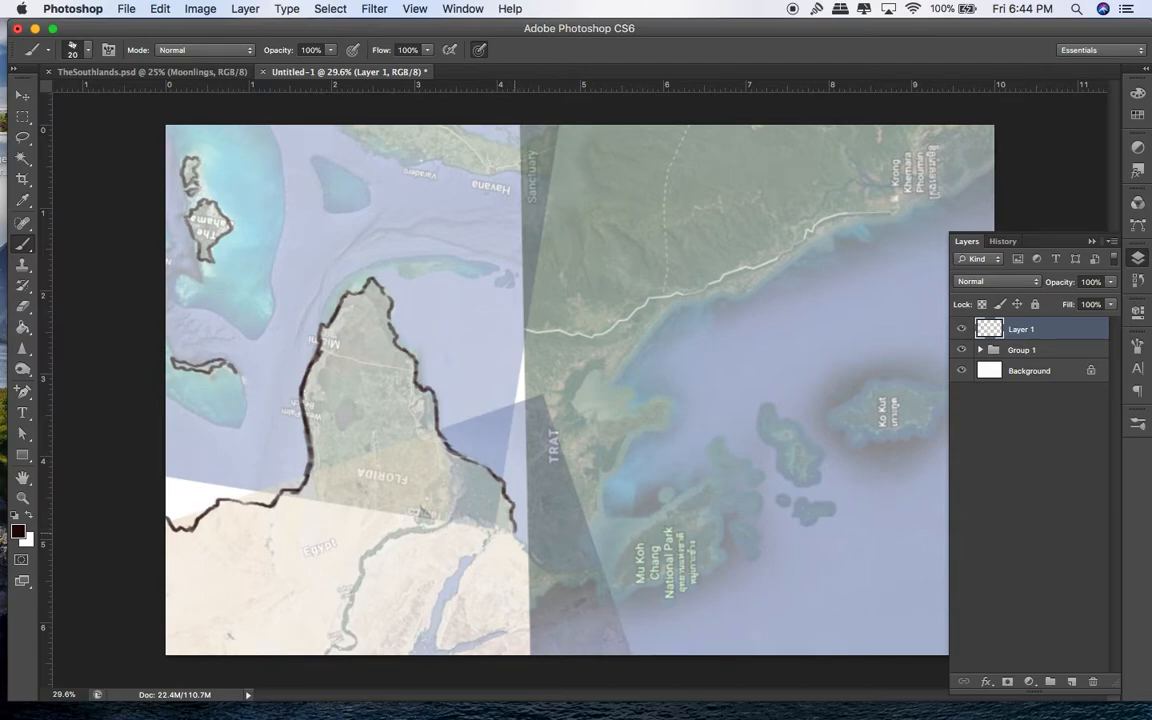
Step: Paint coastlines along the bottom river bank, up the TRAT strip, and toward Havana
left_click_drag(524, 544, 527, 549)
mouse_move(414, 655)
left_mouse_down()
mouse_move(452, 567)
mouse_move(480, 553)
mouse_move(440, 641)
mouse_move(486, 641)
mouse_move(467, 646)
left_mouse_up()
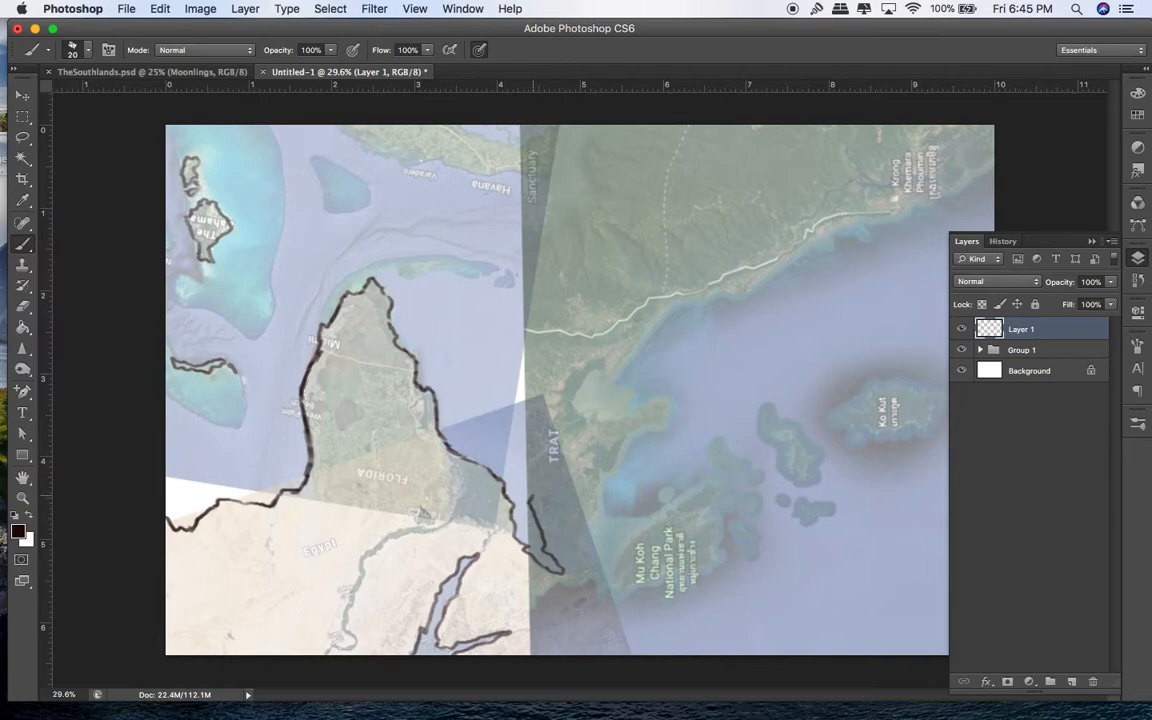
mouse_move(528, 467)
left_mouse_down()
mouse_move(529, 416)
mouse_move(494, 283)
mouse_move(517, 278)
mouse_move(510, 292)
mouse_move(522, 297)
left_mouse_up()
left_click_drag(534, 252, 519, 219)
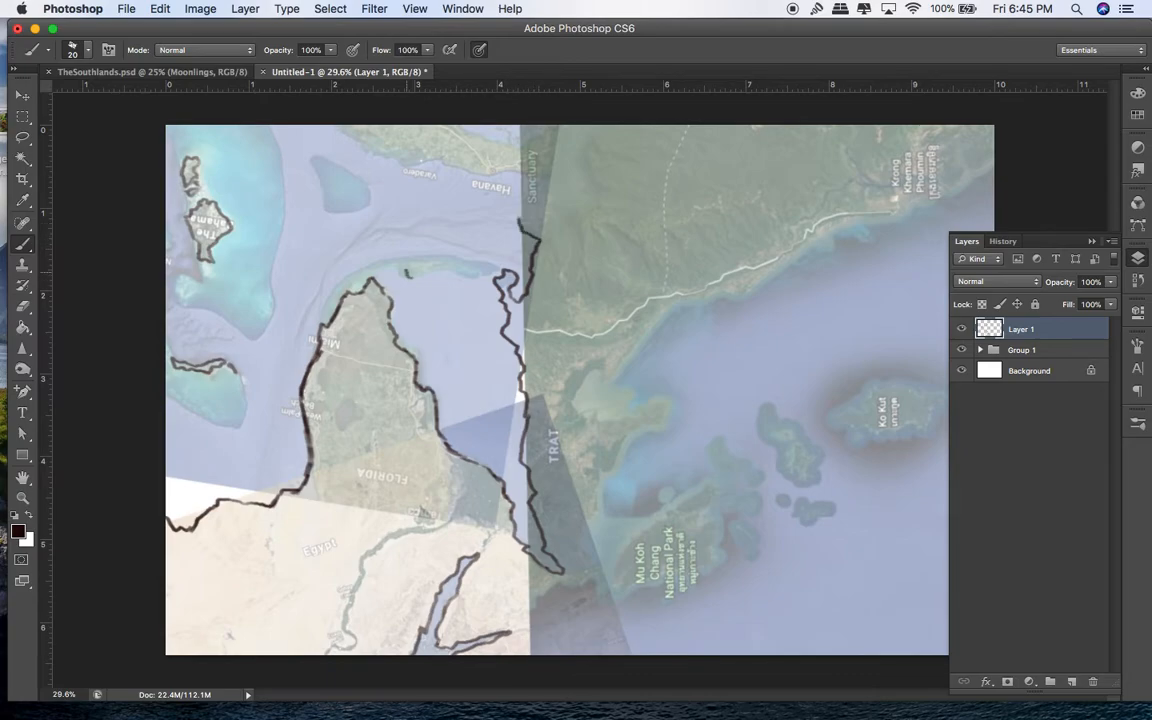
left_click_drag(401, 263, 490, 266)
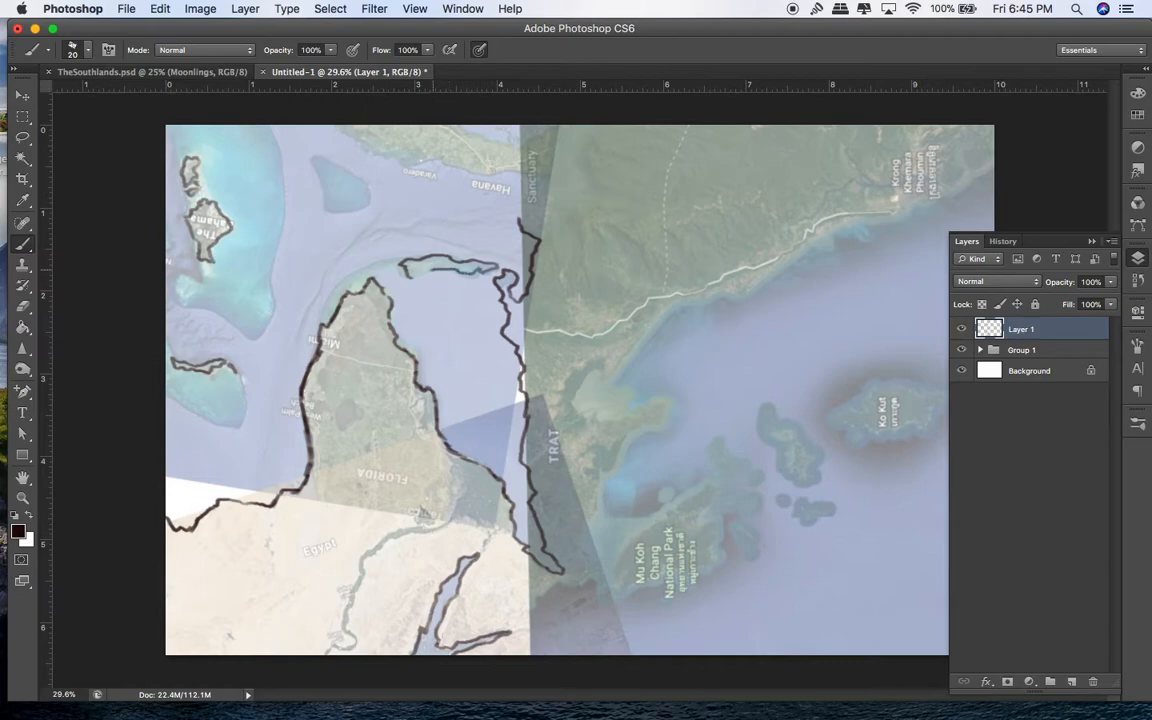
mouse_move(519, 220)
left_mouse_down()
mouse_move(520, 178)
mouse_move(434, 157)
left_mouse_up()
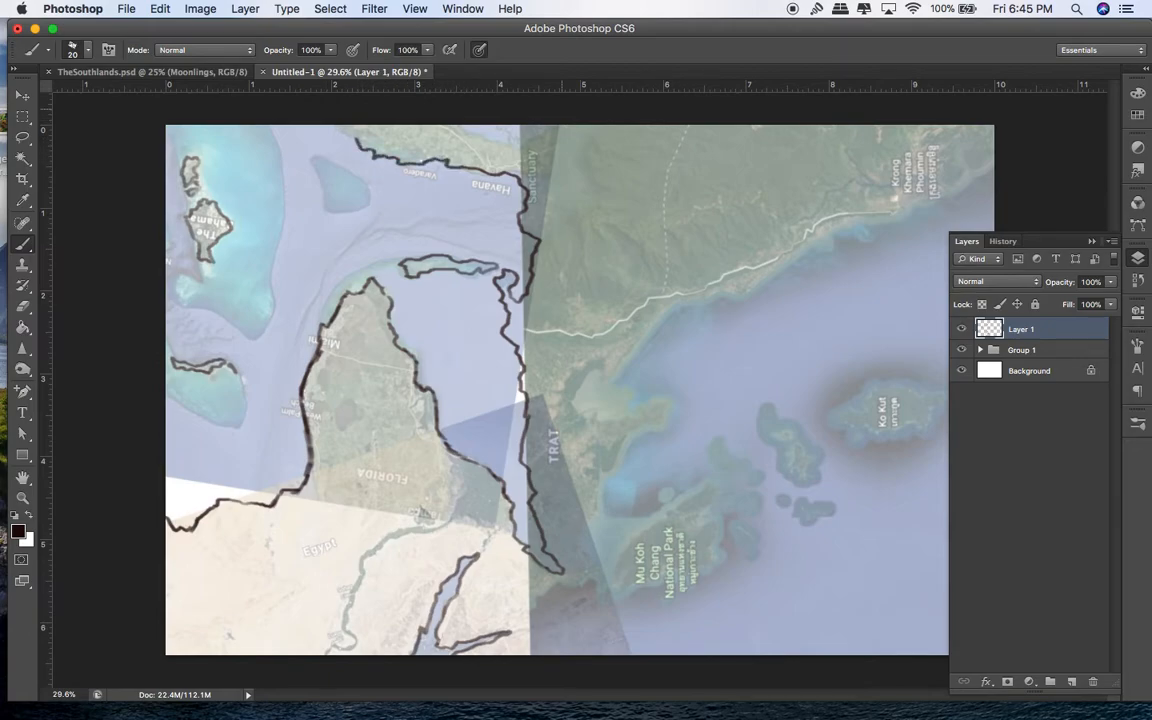
Step: Trace the top coast near Havana and outline the Mu Koh Chang peninsula
mouse_move(378, 141)
left_mouse_down()
mouse_move(433, 135)
mouse_move(424, 132)
mouse_move(513, 142)
left_mouse_up()
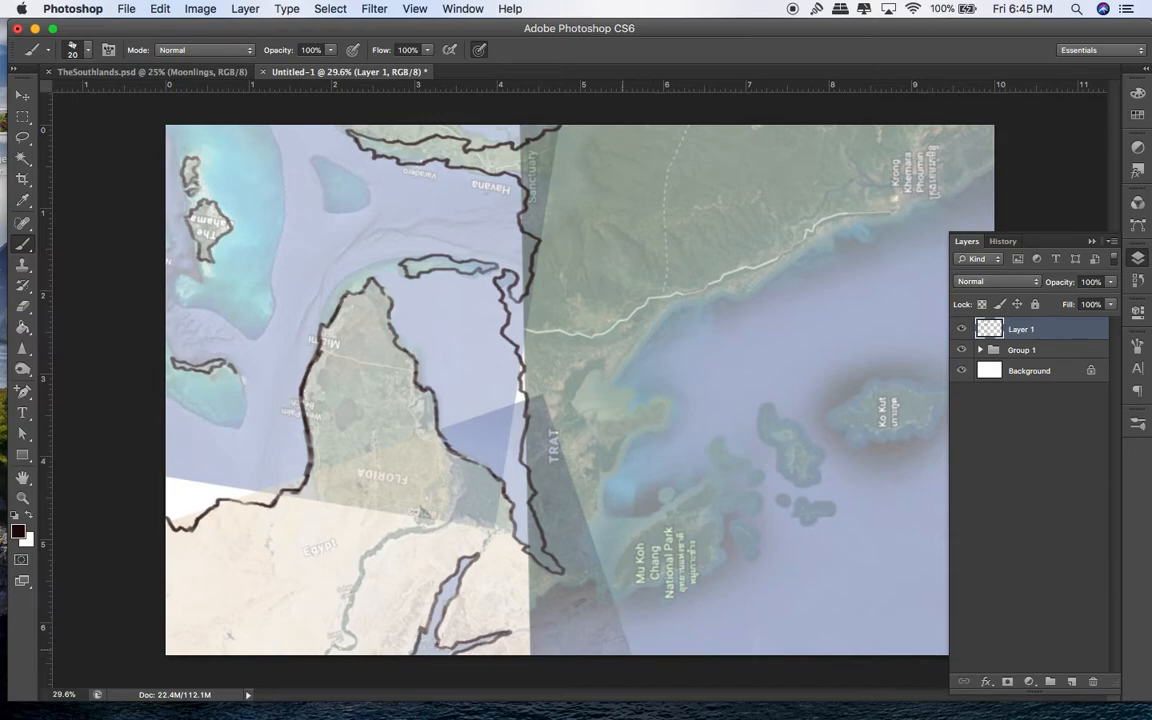
mouse_move(619, 630)
left_mouse_down()
mouse_move(615, 585)
mouse_move(643, 570)
mouse_move(716, 558)
mouse_move(709, 525)
mouse_move(721, 491)
mouse_move(681, 503)
left_mouse_up()
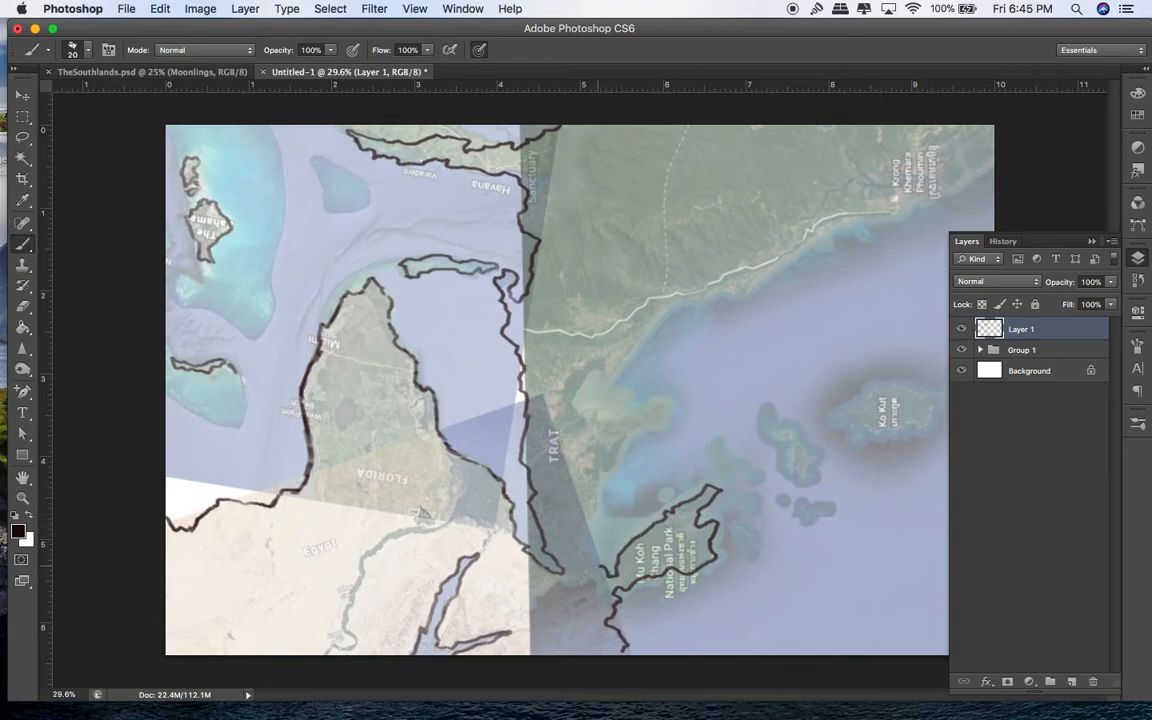
mouse_move(586, 548)
left_mouse_down()
mouse_move(598, 457)
mouse_move(662, 421)
mouse_move(667, 404)
mouse_move(587, 417)
mouse_move(580, 379)
left_mouse_up()
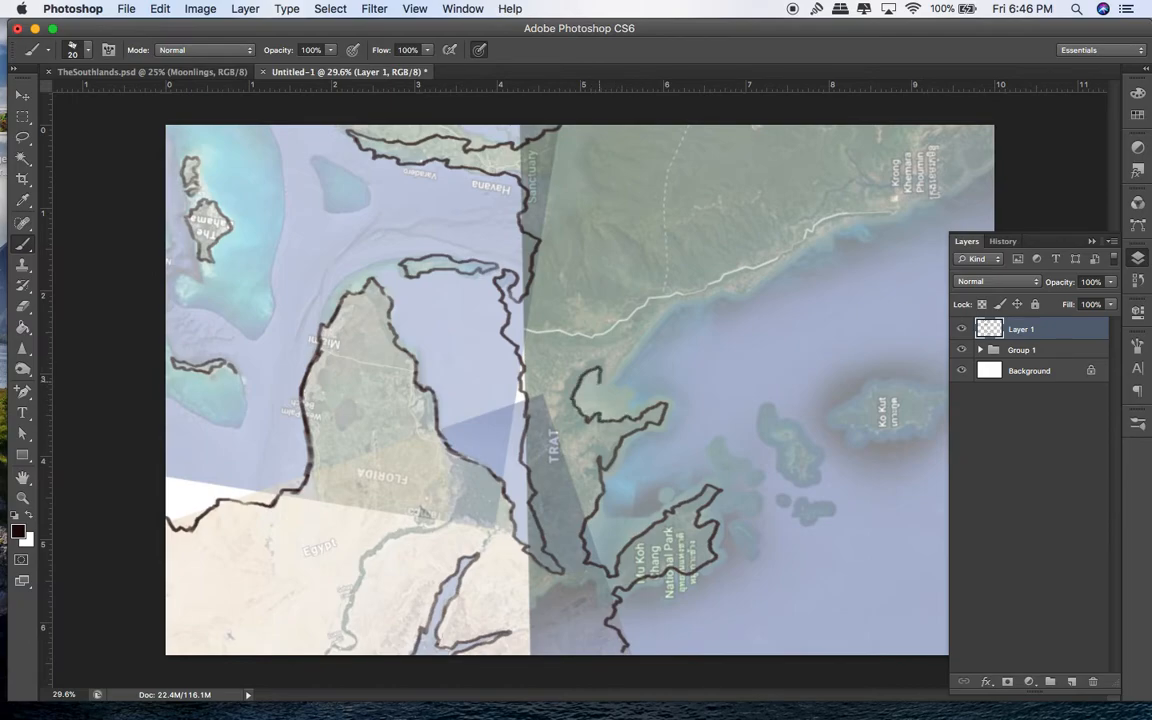
Step: Trace the Trat coastline to the top-right edge and outline a tiny islet and Ko Kut
left_click_drag(648, 331, 658, 316)
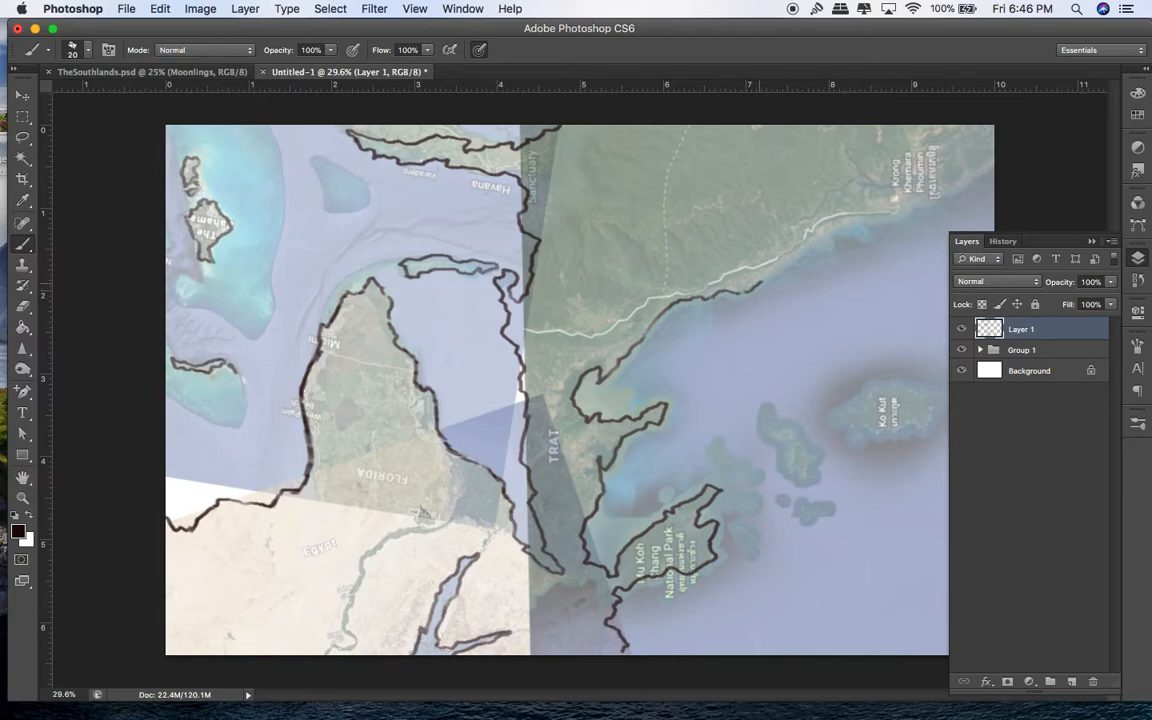
mouse_move(761, 283)
left_mouse_down()
mouse_move(826, 233)
mouse_move(876, 214)
left_mouse_up()
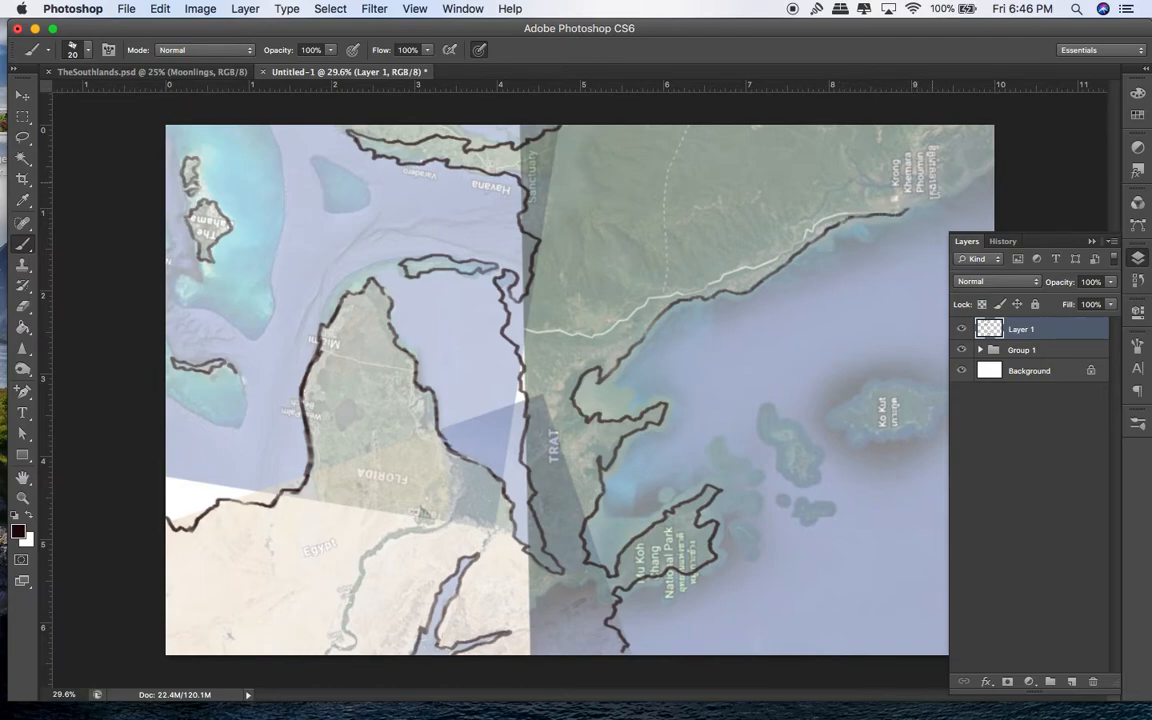
left_click_drag(908, 204, 965, 175)
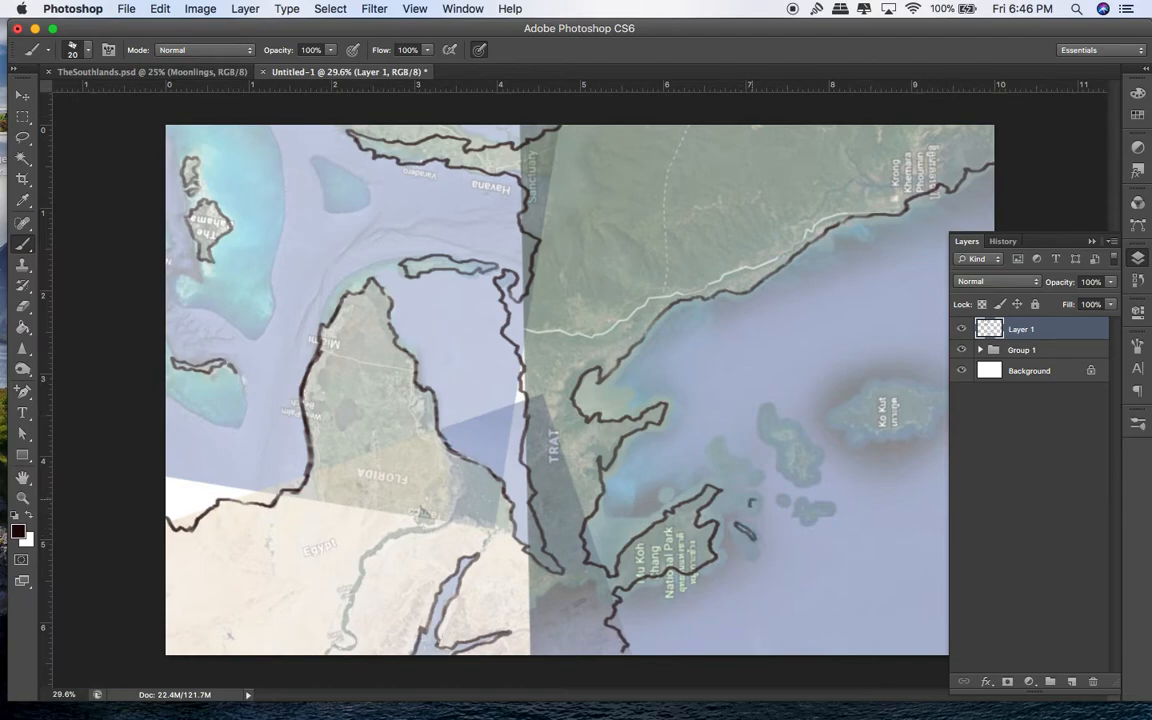
mouse_move(800, 507)
left_mouse_down()
mouse_move(814, 511)
mouse_move(800, 481)
left_mouse_up()
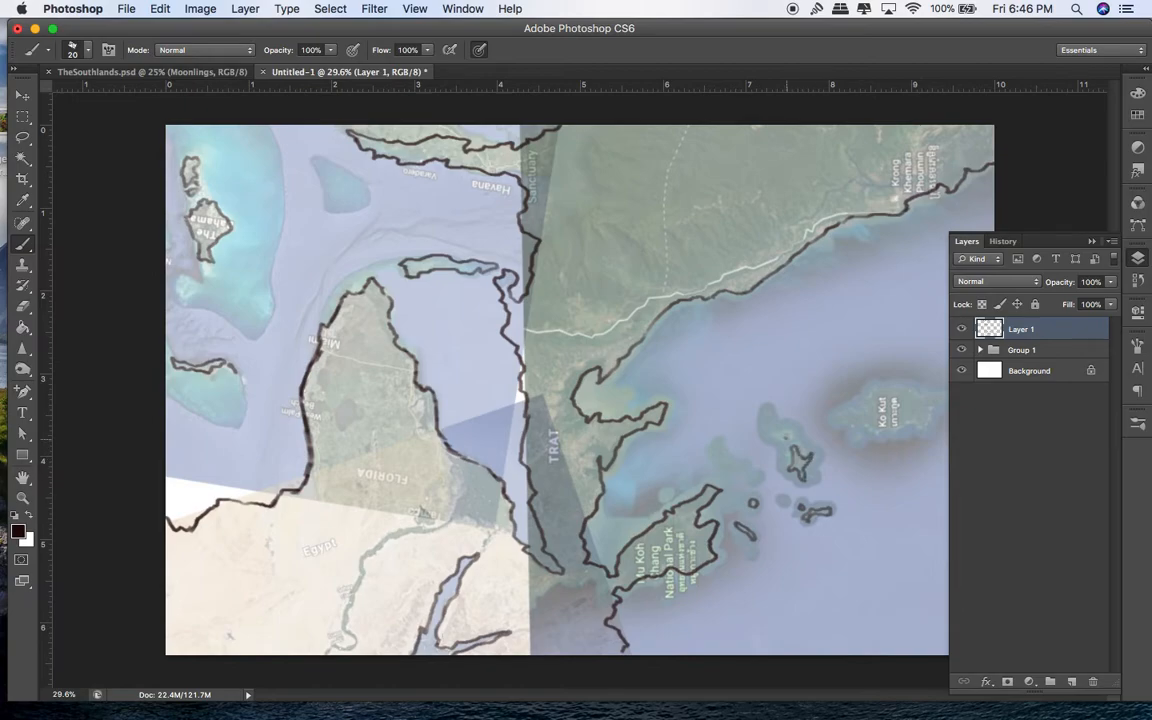
mouse_move(838, 419)
left_mouse_down()
mouse_move(852, 425)
mouse_move(853, 407)
mouse_move(867, 406)
left_mouse_up()
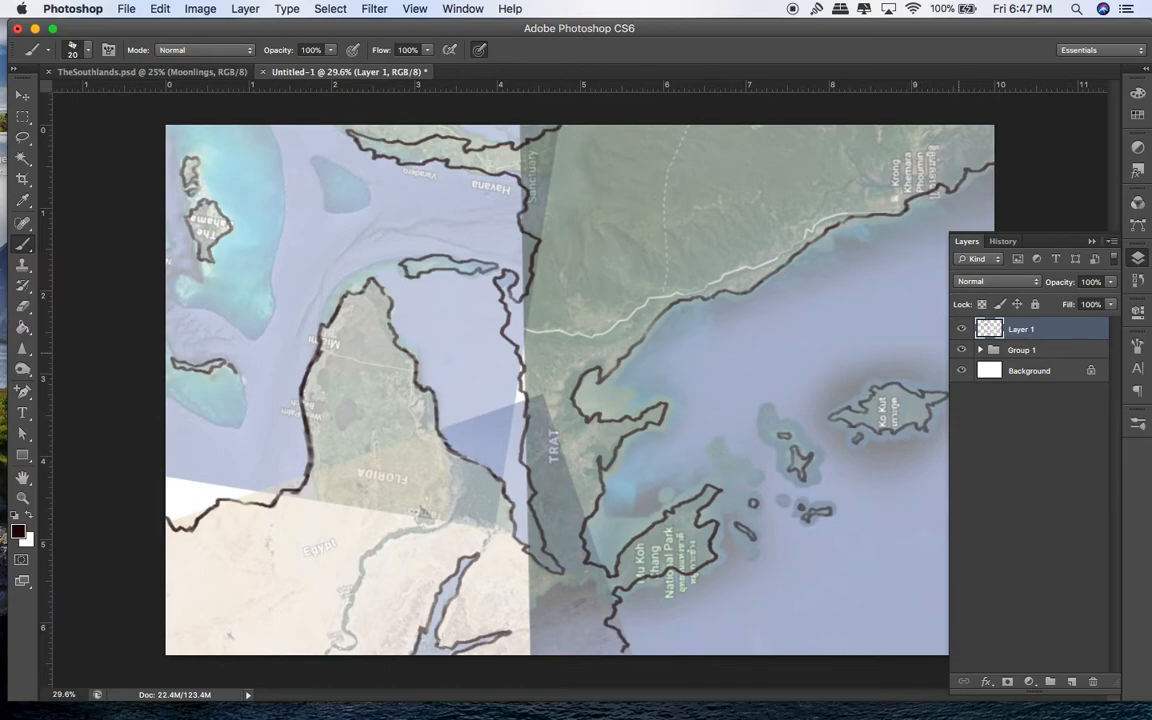
Step: Hide the screenshot reference group and add a new empty Layer 2
left_click(961, 350)
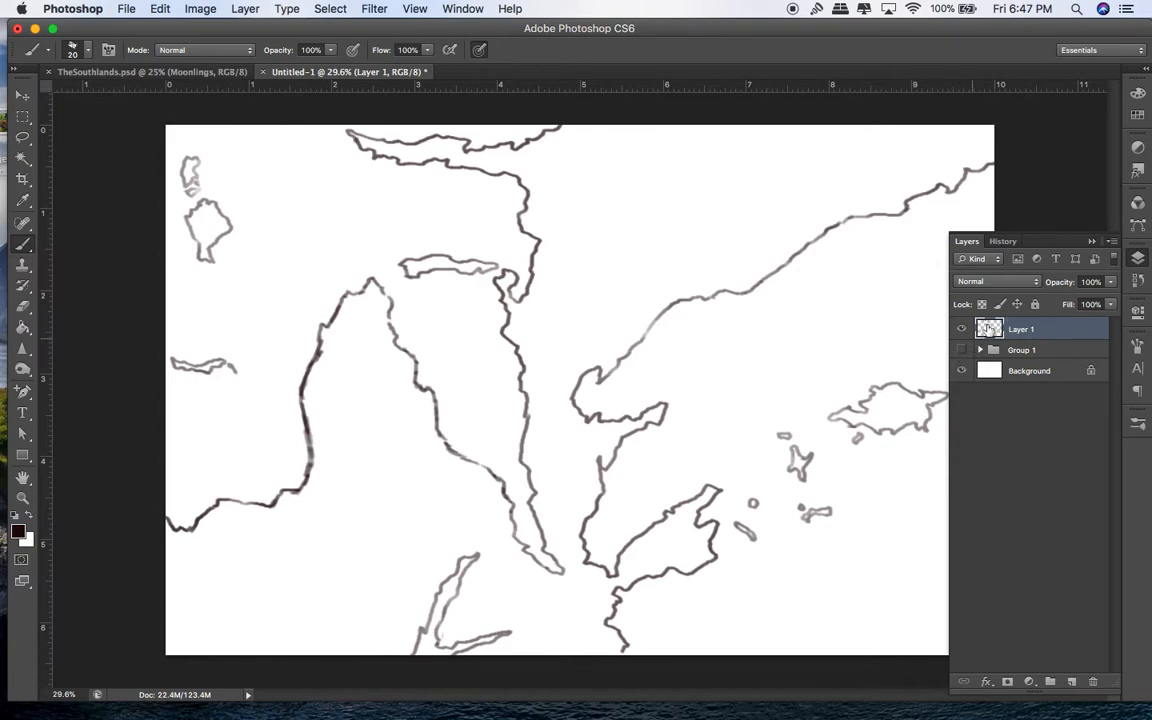
left_click(1093, 241)
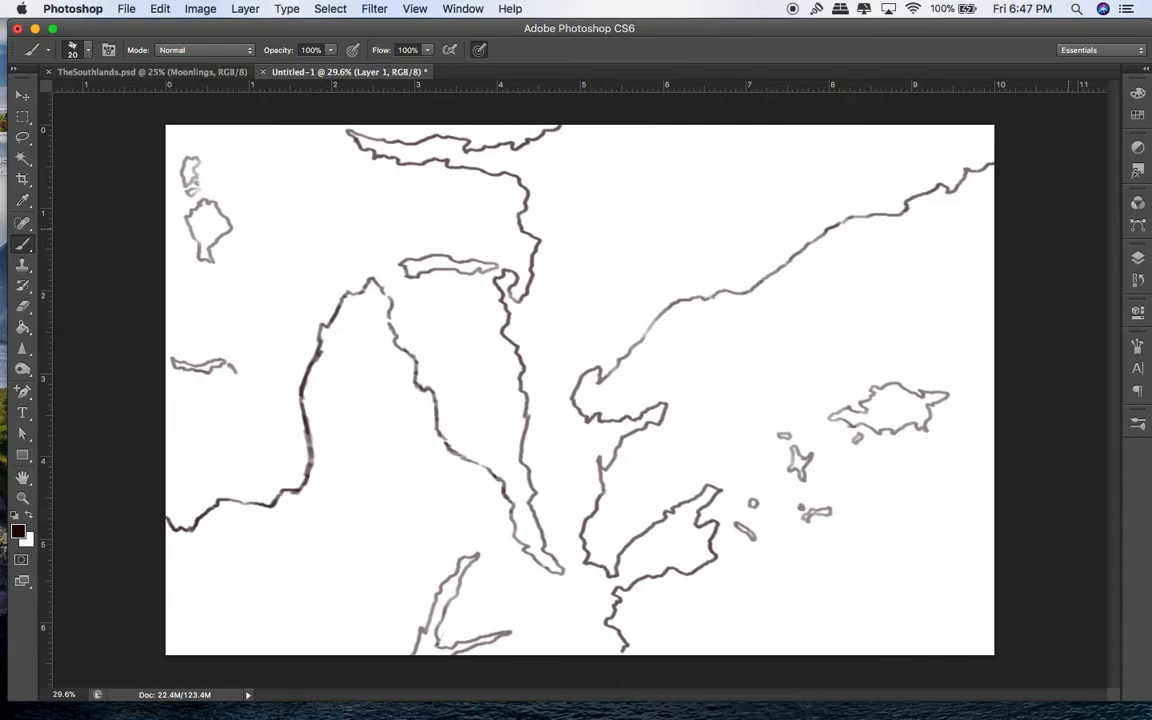
key("F7")
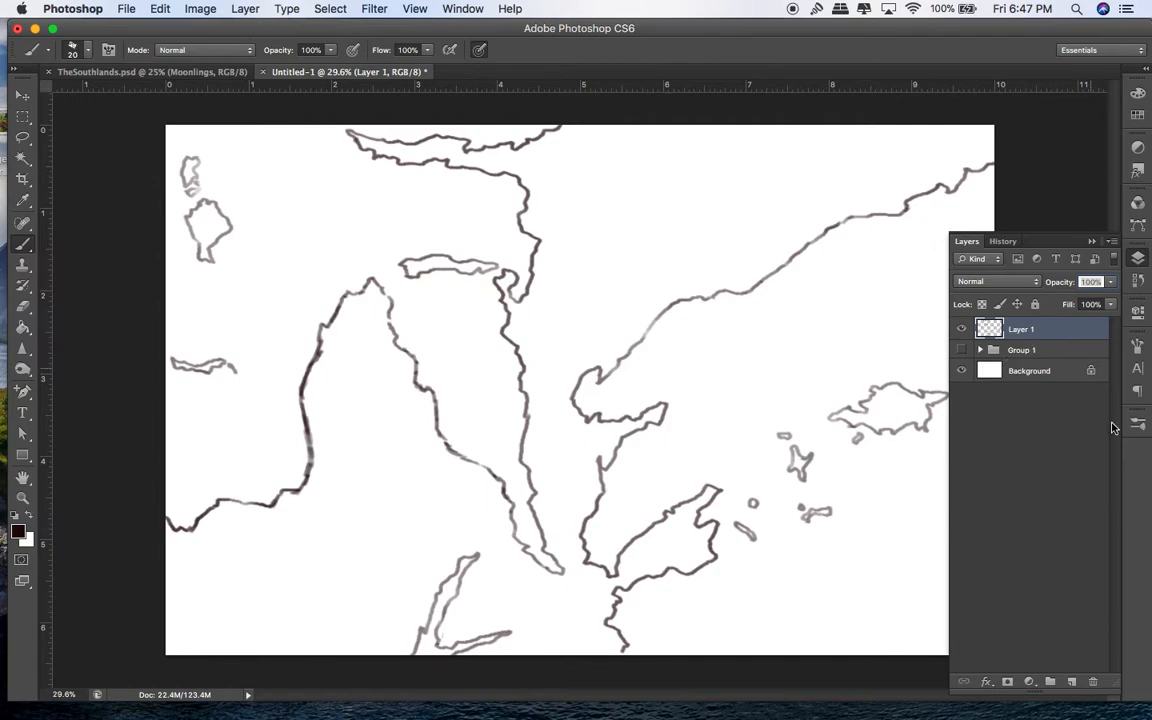
left_click(1071, 681)
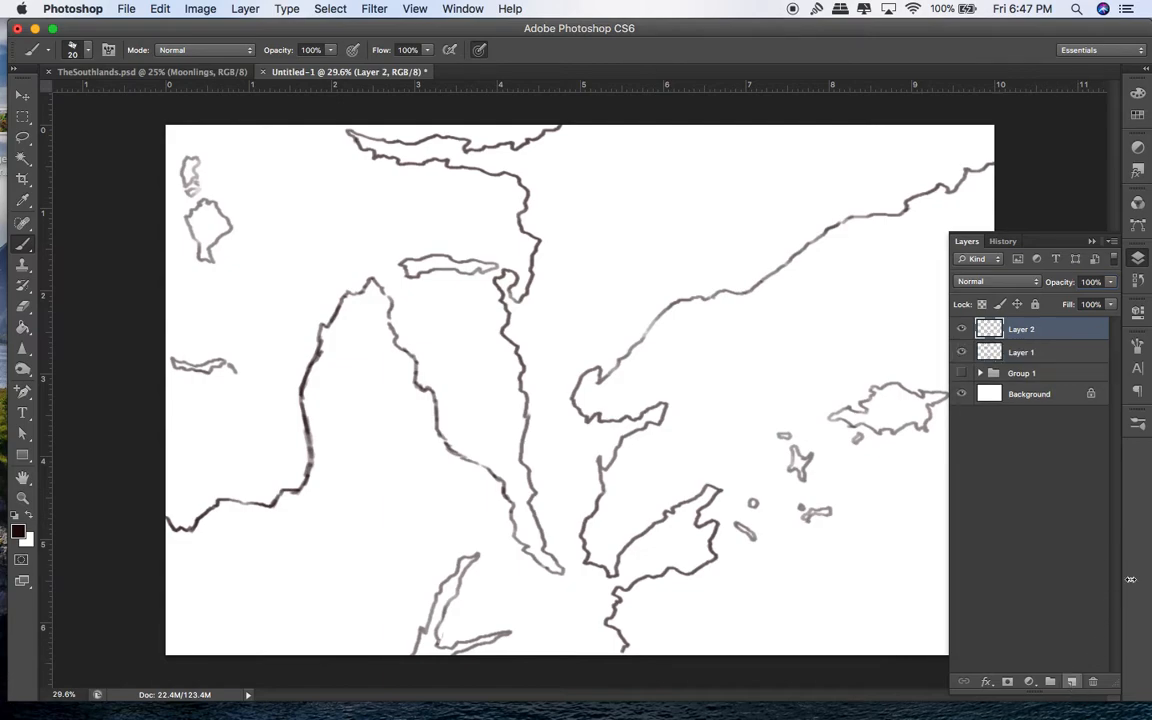
left_click(1138, 259)
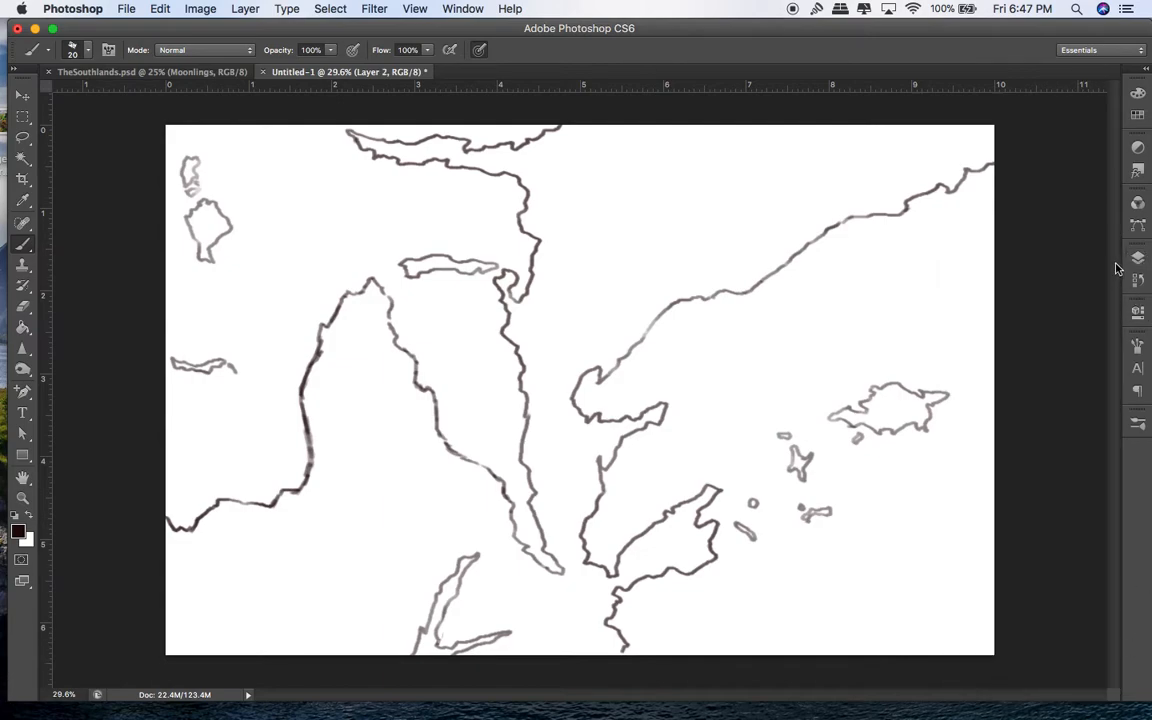
left_click(1139, 260)
left_click(1140, 260)
Step: Set the brush to about 77 px and choose a mid-teal foreground colour
left_click(23, 137)
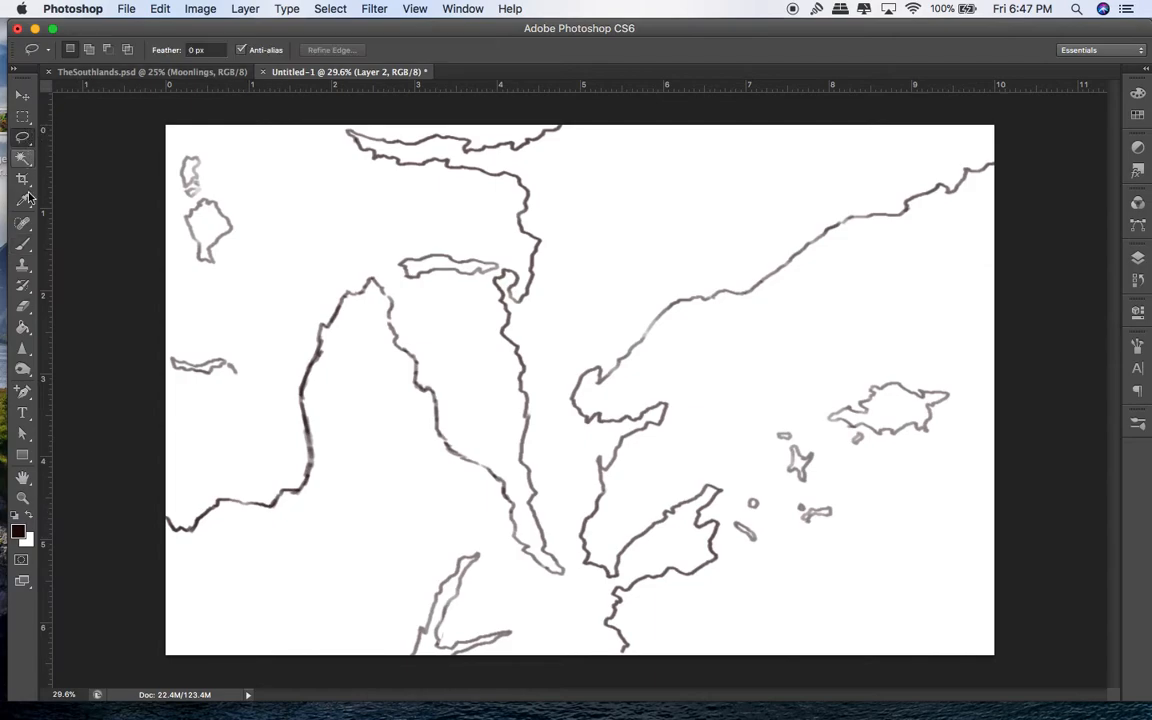
left_click(25, 245)
left_click(88, 49)
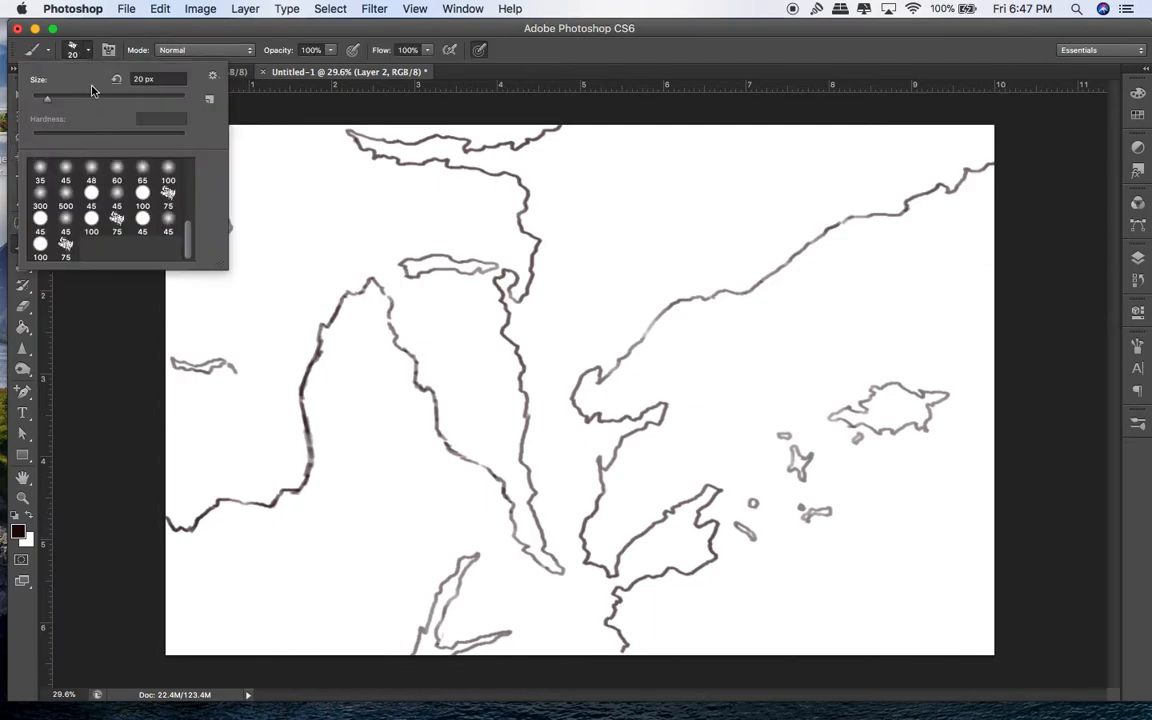
left_click(89, 97)
left_click(17, 531)
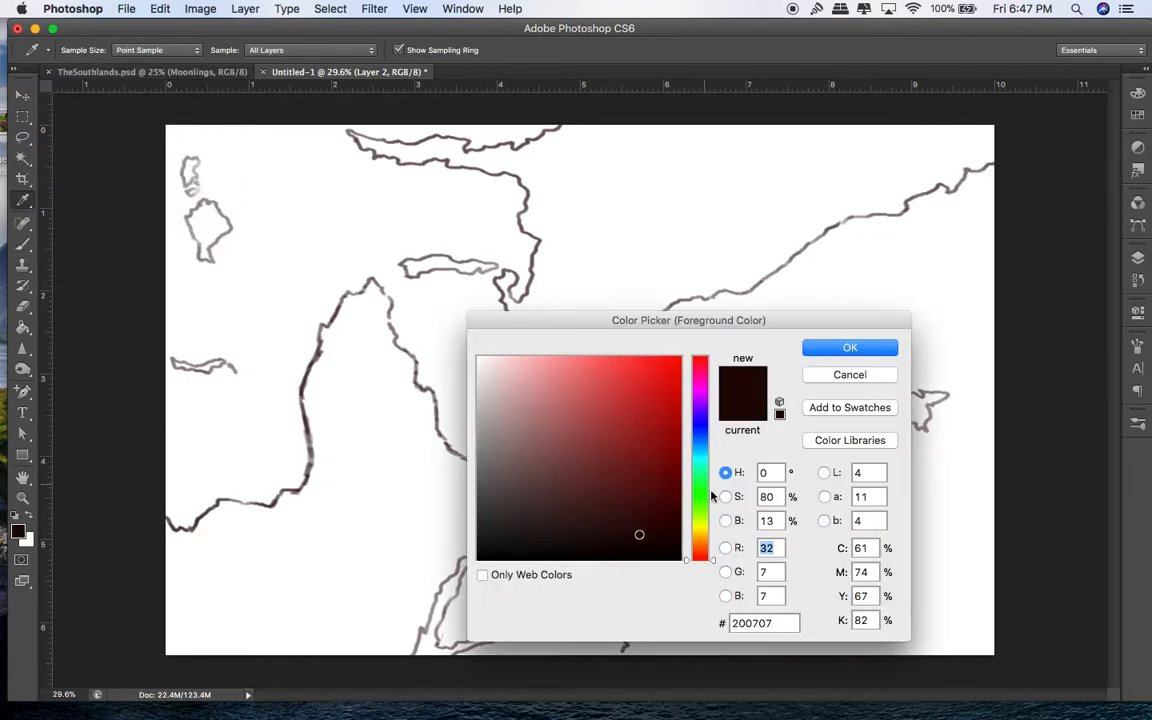
left_click(695, 456)
left_click_drag(597, 440, 615, 445)
left_click(850, 347)
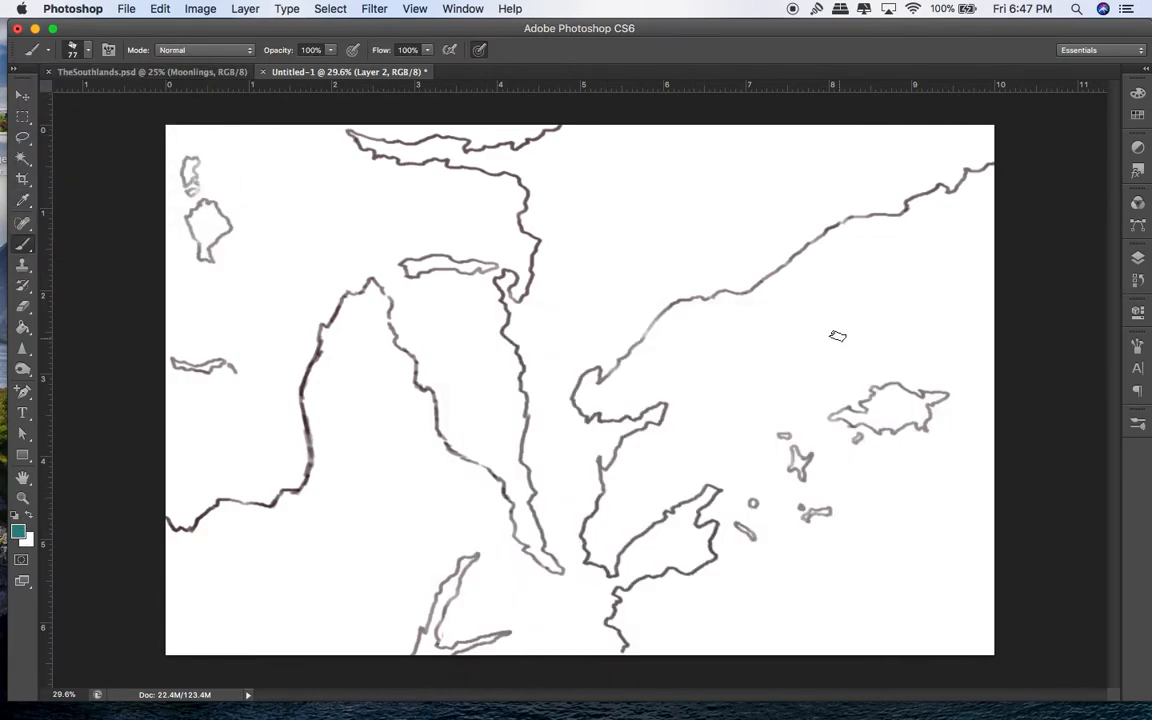
Step: Move Layer 2 below Layer 1's coastlines and enlarge the brush to 400
left_click(1137, 257)
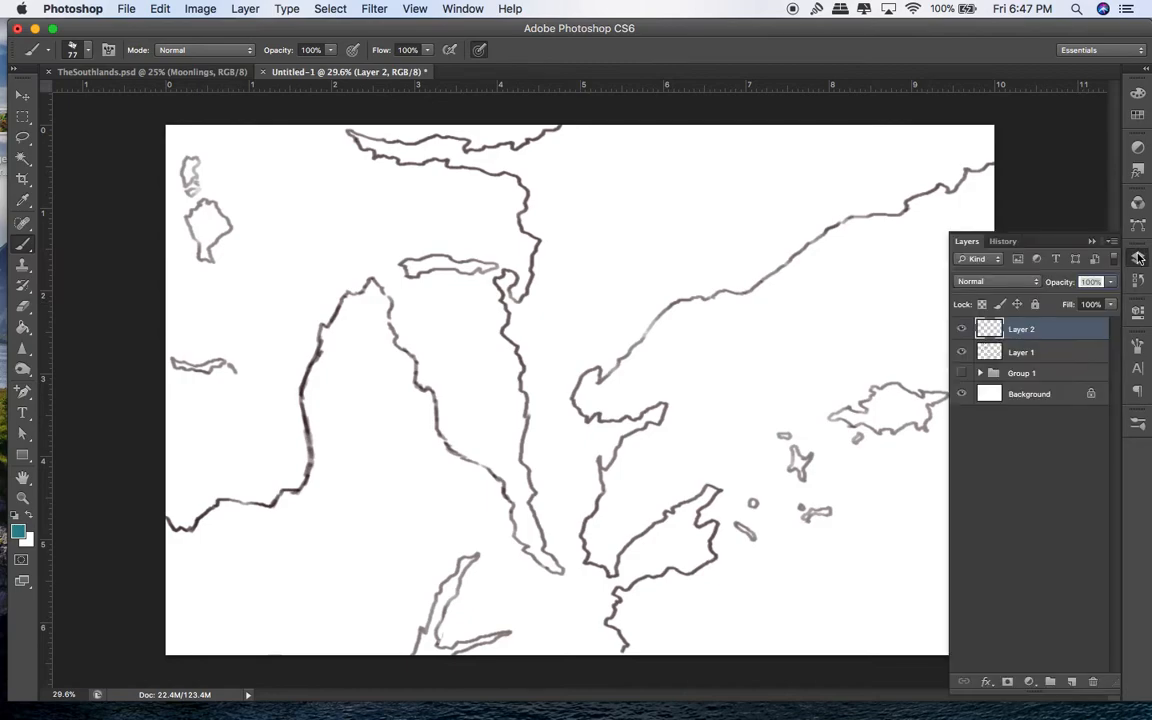
left_click_drag(1020, 329, 1020, 352)
left_click(961, 329)
left_click(962, 329)
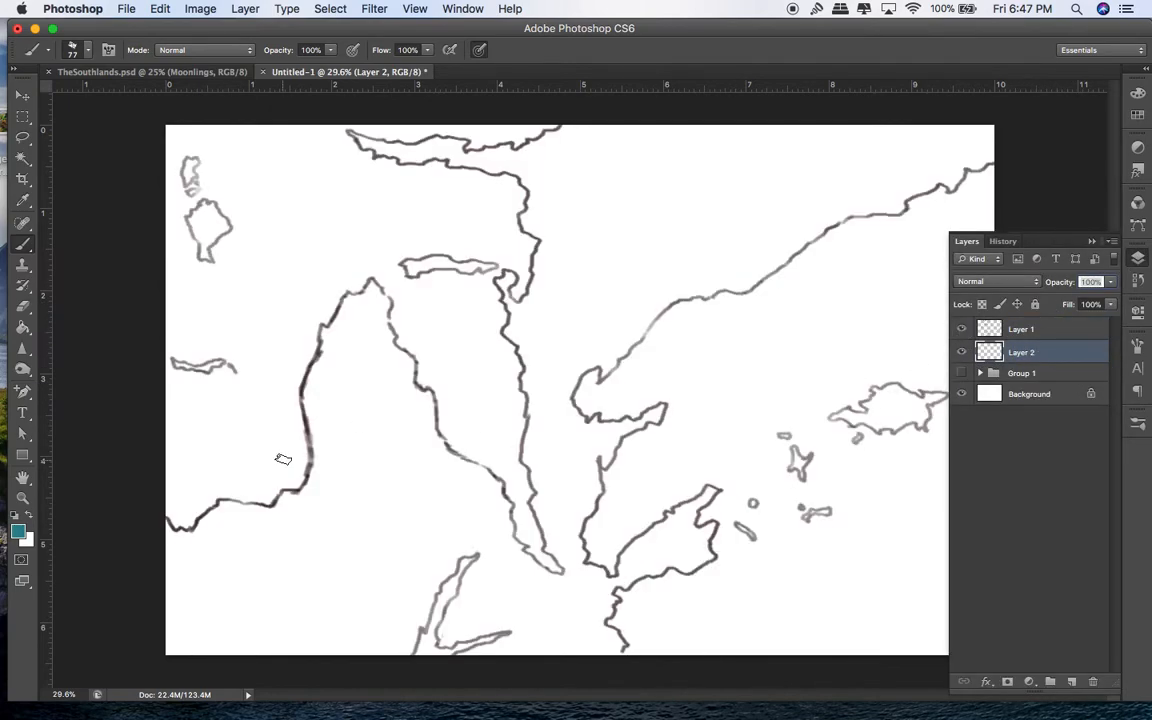
key("bracketright")
key("bracketright")
key("bracketright")
key("bracketright")
key("bracketright")
key("bracketright")
key("bracketright")
key("bracketright")
key("bracketright")
key("bracketright")
Step: Paint broad light-teal sea strokes along the map's left edge and lower right
mouse_move(165, 499)
left_mouse_down()
mouse_move(175, 513)
mouse_move(190, 440)
mouse_move(237, 420)
mouse_move(240, 385)
mouse_move(205, 396)
mouse_move(270, 300)
mouse_move(205, 320)
mouse_move(185, 280)
mouse_move(260, 258)
mouse_move(215, 185)
mouse_move(185, 195)
mouse_move(170, 150)
mouse_move(490, 115)
mouse_move(376, 178)
mouse_move(455, 185)
mouse_move(470, 245)
mouse_move(460, 235)
mouse_move(352, 268)
mouse_move(320, 205)
mouse_move(321, 240)
mouse_move(440, 290)
mouse_move(465, 425)
mouse_move(475, 400)
mouse_move(510, 512)
mouse_move(485, 500)
mouse_move(600, 540)
mouse_move(615, 605)
mouse_move(815, 572)
mouse_move(895, 597)
left_mouse_up()
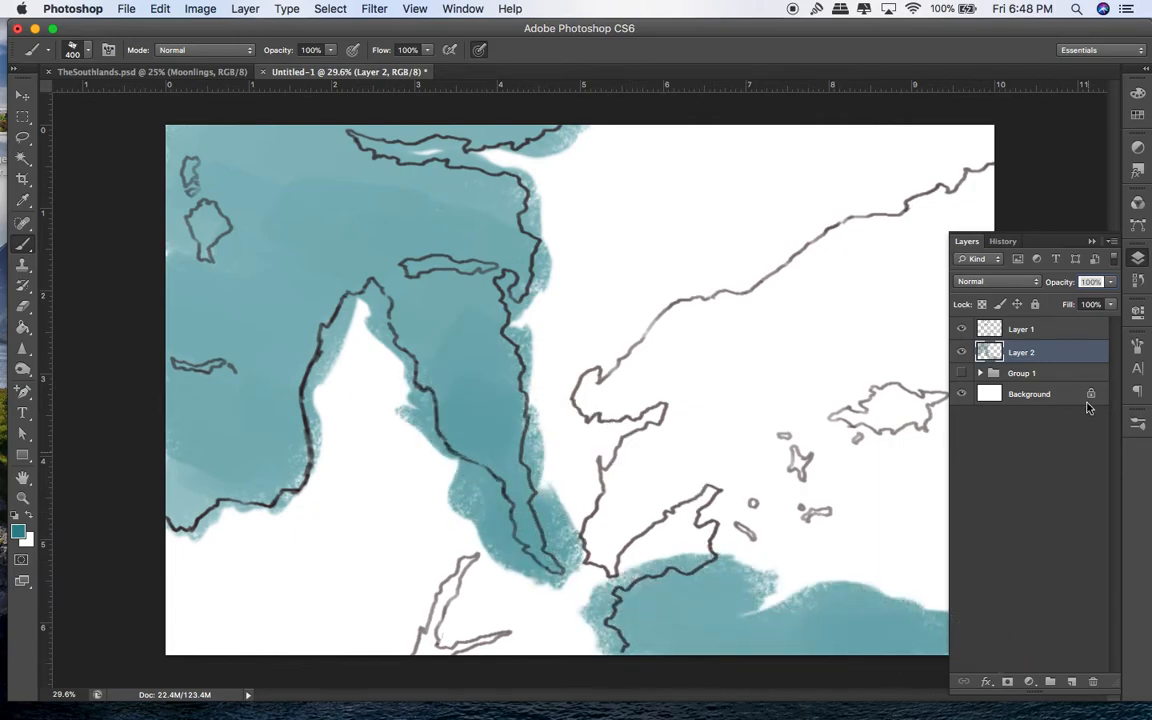
left_click(1092, 241)
mouse_move(964, 578)
left_mouse_down()
mouse_move(993, 602)
mouse_move(854, 571)
mouse_move(759, 575)
mouse_move(773, 565)
mouse_move(744, 530)
mouse_move(731, 547)
mouse_move(705, 477)
mouse_move(611, 550)
mouse_move(619, 507)
mouse_move(605, 558)
mouse_move(642, 455)
mouse_move(691, 408)
mouse_move(606, 404)
mouse_move(604, 391)
mouse_move(668, 378)
mouse_move(629, 374)
mouse_move(712, 315)
mouse_move(1004, 184)
mouse_move(966, 295)
mouse_move(976, 272)
mouse_move(907, 283)
mouse_move(804, 340)
mouse_move(729, 360)
mouse_move(842, 270)
mouse_move(903, 275)
mouse_move(723, 410)
mouse_move(768, 412)
mouse_move(797, 460)
mouse_move(851, 490)
mouse_move(851, 530)
mouse_move(991, 545)
mouse_move(963, 505)
mouse_move(879, 475)
mouse_move(874, 428)
mouse_move(833, 398)
mouse_move(935, 330)
mouse_move(950, 390)
mouse_move(993, 423)
mouse_move(993, 348)
mouse_move(979, 461)
mouse_move(933, 462)
left_mouse_up()
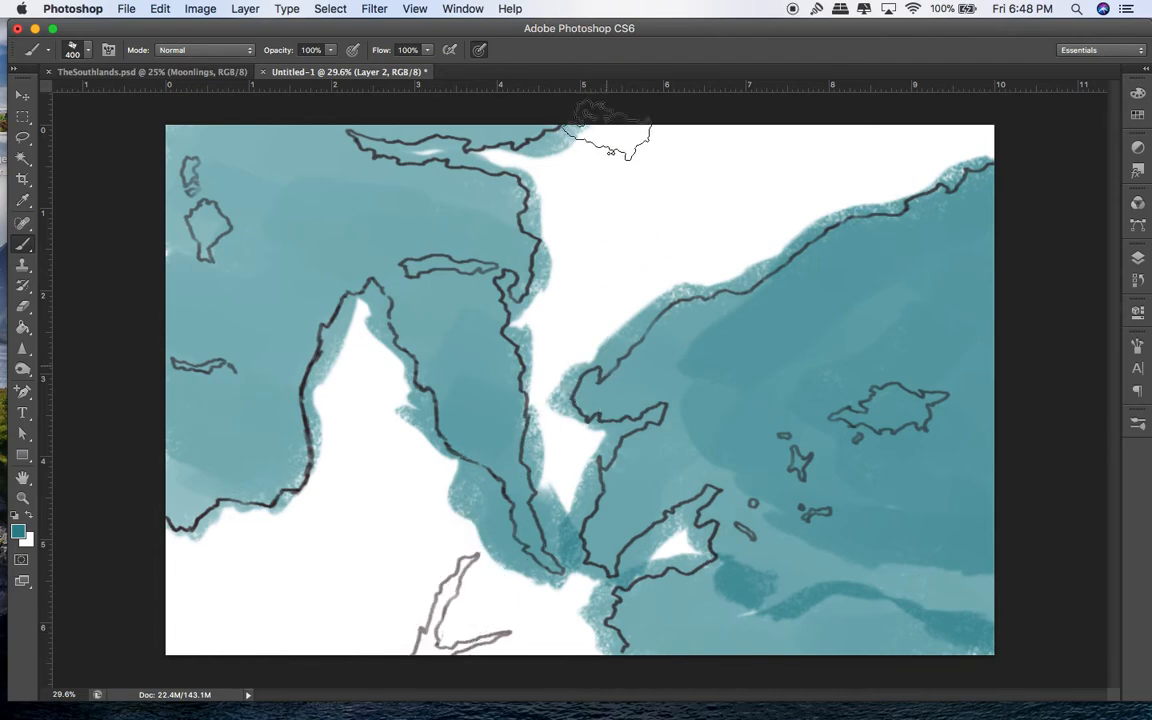
Step: Shrink the brush to 70 and paint teal inside the small southern peninsula out to its tip
key("bracketleft")
key("bracketleft")
key("bracketleft")
key("bracketleft")
key("bracketleft")
key("bracketleft")
key("bracketleft")
key("bracketleft")
key("bracketleft")
key("bracketleft")
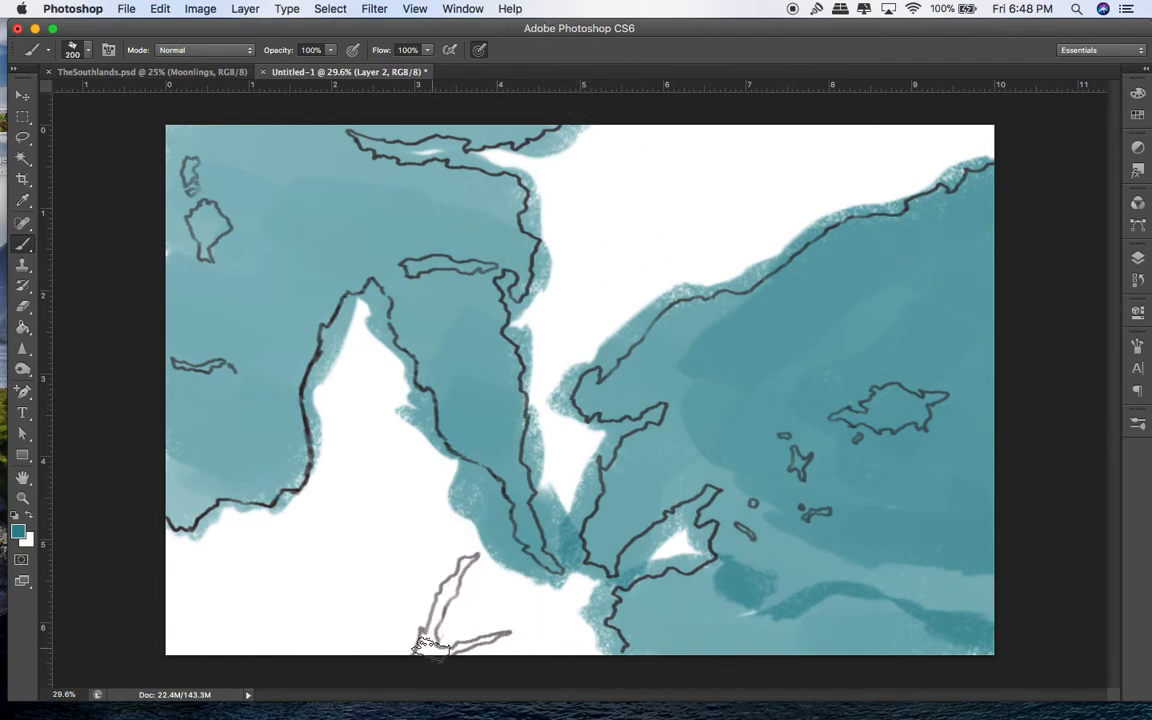
left_click_drag(423, 652, 472, 565)
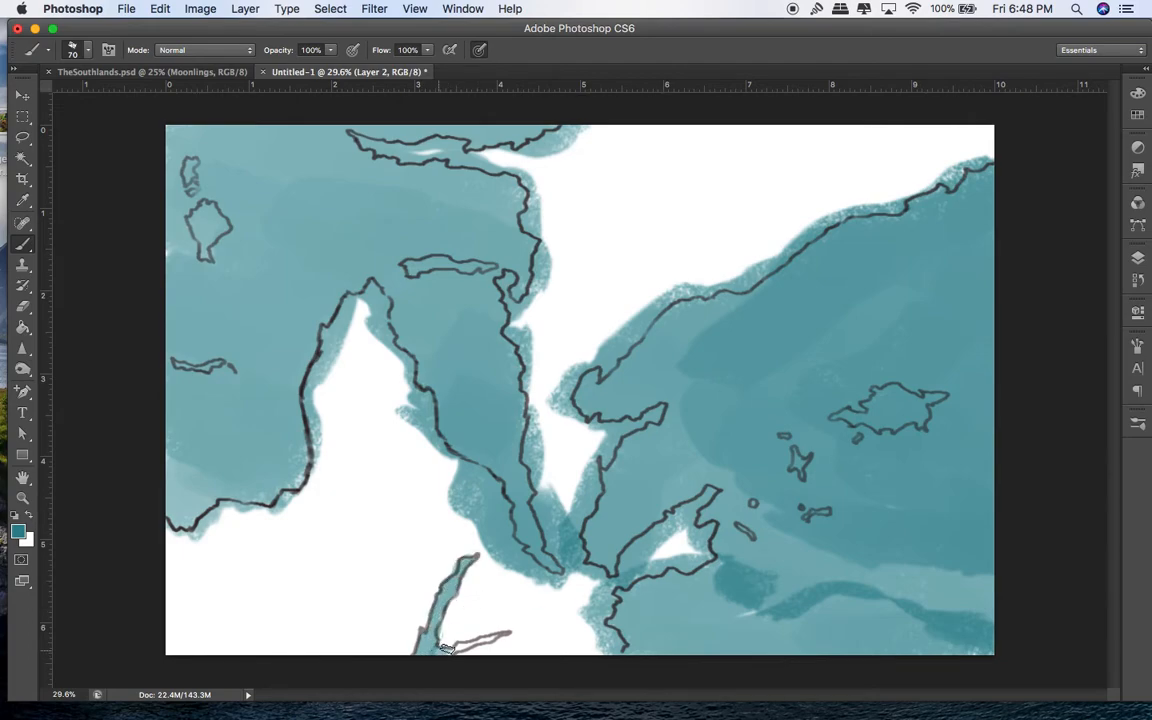
mouse_move(467, 646)
left_mouse_down()
mouse_move(501, 634)
mouse_move(439, 650)
mouse_move(457, 650)
mouse_move(422, 653)
left_mouse_up()
Step: Fill the large eastern island, the small round island and the southeastern bay with white
mouse_move(846, 416)
left_mouse_down()
mouse_move(873, 416)
mouse_move(905, 393)
left_mouse_up()
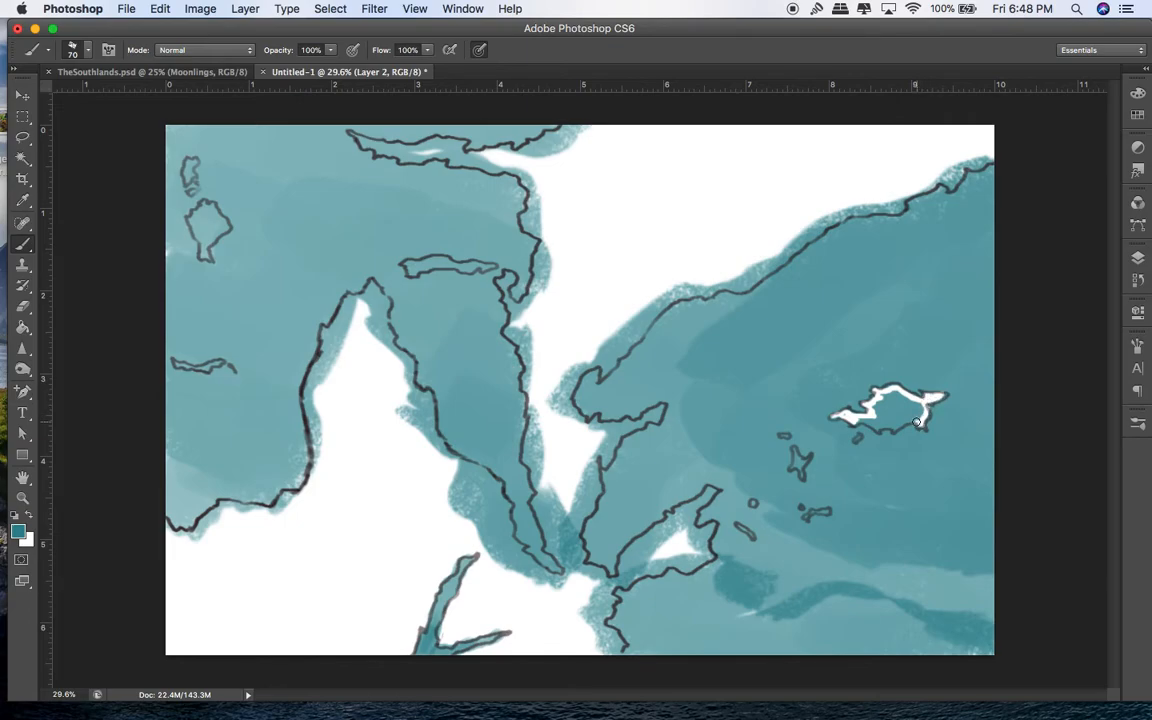
mouse_move(876, 427)
left_mouse_down()
mouse_move(891, 390)
mouse_move(880, 421)
mouse_move(924, 409)
left_mouse_up()
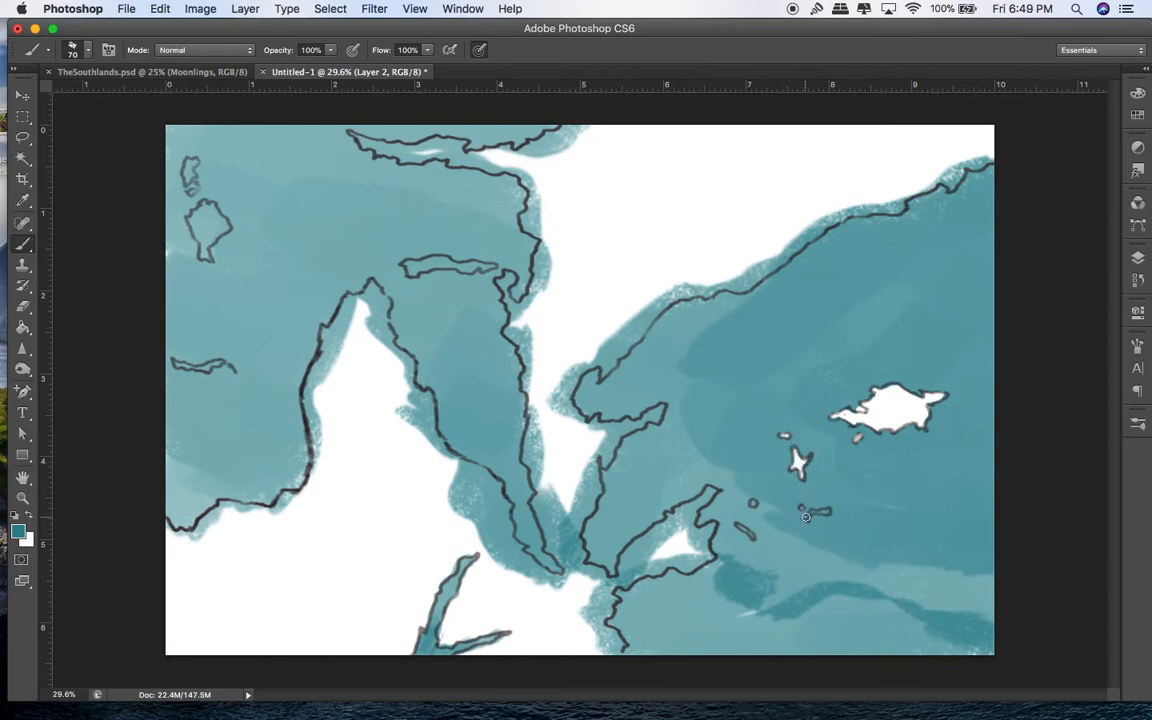
left_click(753, 503)
left_click_drag(661, 541, 649, 547)
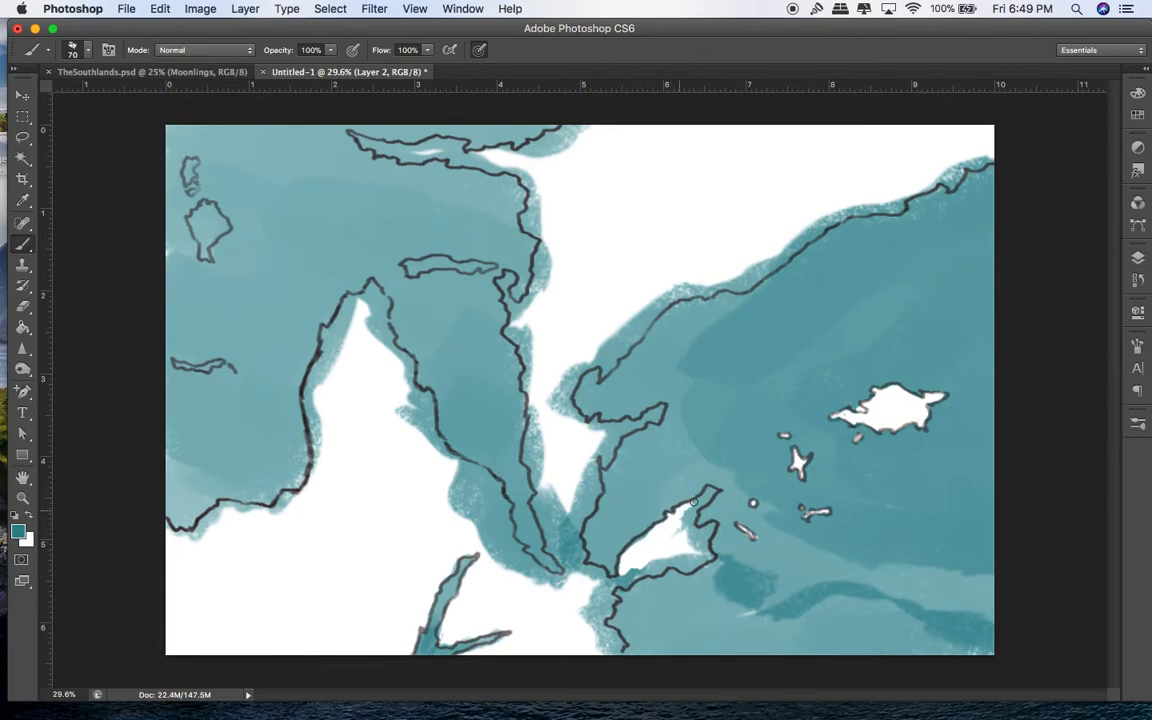
left_click_drag(710, 490, 691, 532)
mouse_move(703, 560)
left_mouse_down()
mouse_move(604, 587)
mouse_move(595, 610)
mouse_move(630, 581)
mouse_move(607, 610)
mouse_move(590, 598)
mouse_move(592, 627)
mouse_move(602, 615)
mouse_move(619, 643)
mouse_move(603, 652)
mouse_move(603, 578)
mouse_move(570, 567)
mouse_move(541, 582)
mouse_move(567, 583)
mouse_move(550, 550)
mouse_move(557, 518)
mouse_move(578, 570)
mouse_move(603, 574)
mouse_move(574, 536)
mouse_move(599, 447)
mouse_move(555, 495)
mouse_move(566, 511)
mouse_move(583, 449)
mouse_move(536, 468)
mouse_move(537, 409)
mouse_move(560, 385)
mouse_move(566, 412)
mouse_move(610, 459)
mouse_move(629, 423)
left_mouse_up()
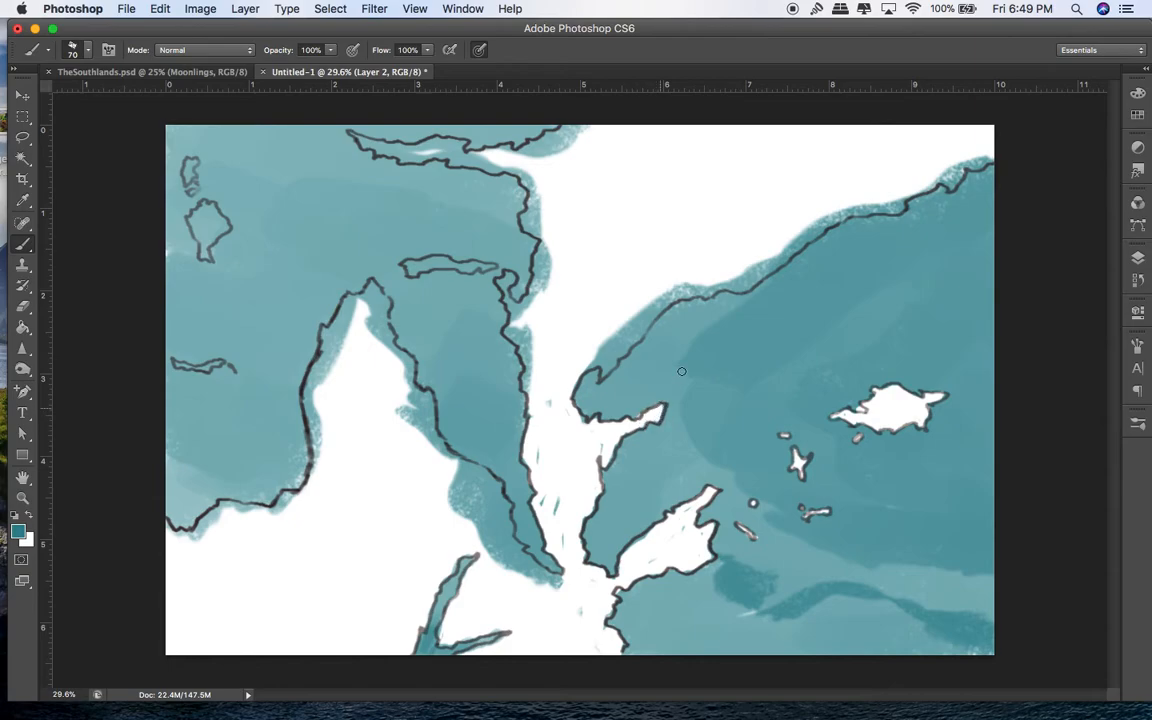
Step: Clear teal spill off the northeast shore and whiten the small central island and narrow peninsula tip
mouse_move(604, 366)
left_mouse_down()
mouse_move(636, 332)
mouse_move(618, 330)
mouse_move(627, 340)
mouse_move(698, 281)
mouse_move(713, 286)
left_mouse_up()
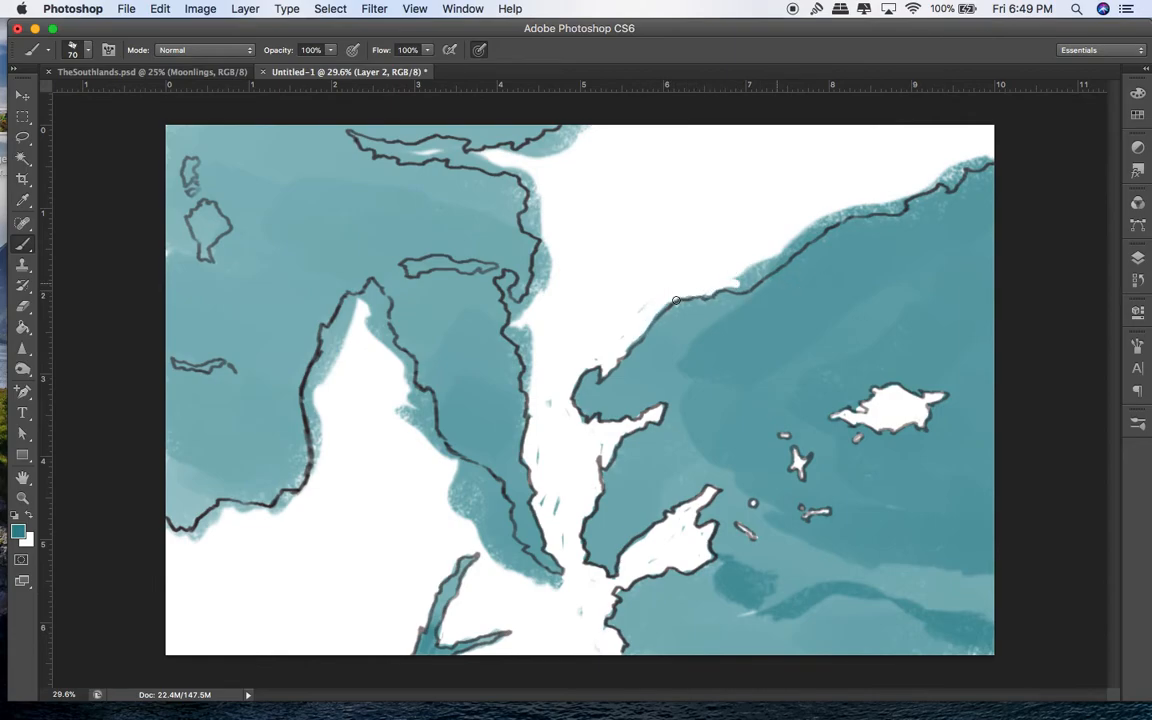
mouse_move(526, 383)
left_mouse_down()
mouse_move(509, 333)
mouse_move(509, 277)
mouse_move(514, 310)
mouse_move(534, 305)
mouse_move(531, 335)
left_mouse_up()
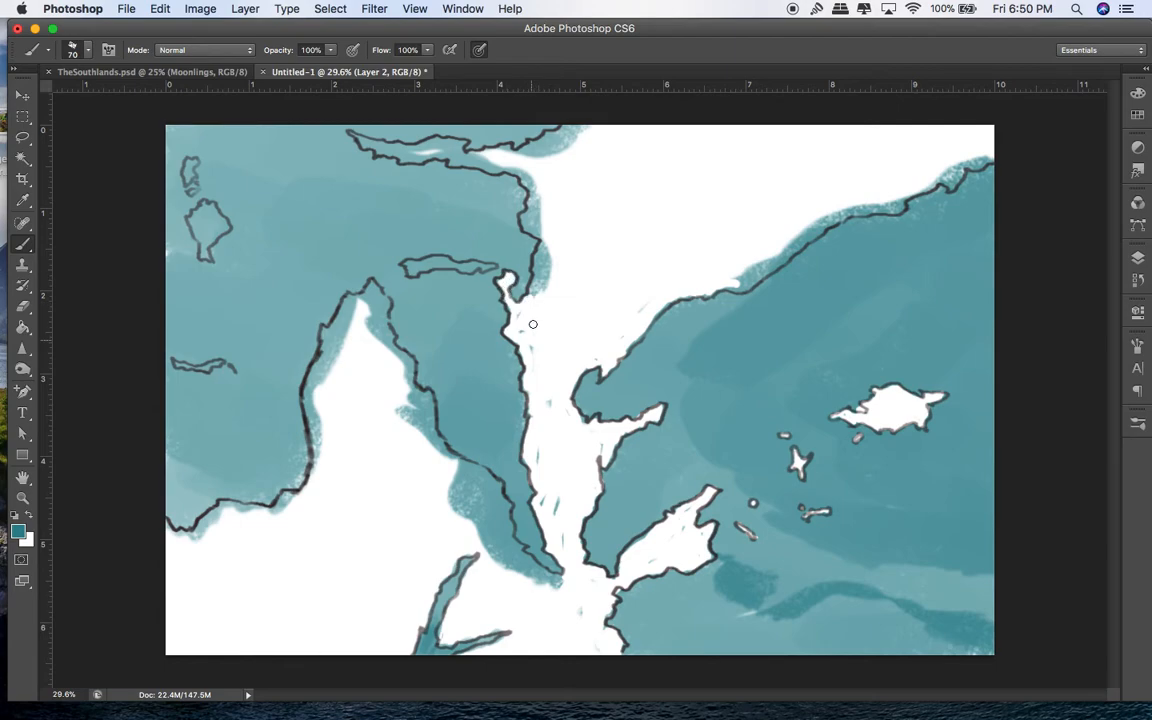
left_click_drag(413, 265, 449, 263)
mouse_move(386, 312)
left_mouse_down()
mouse_move(385, 336)
mouse_move(374, 298)
left_mouse_up()
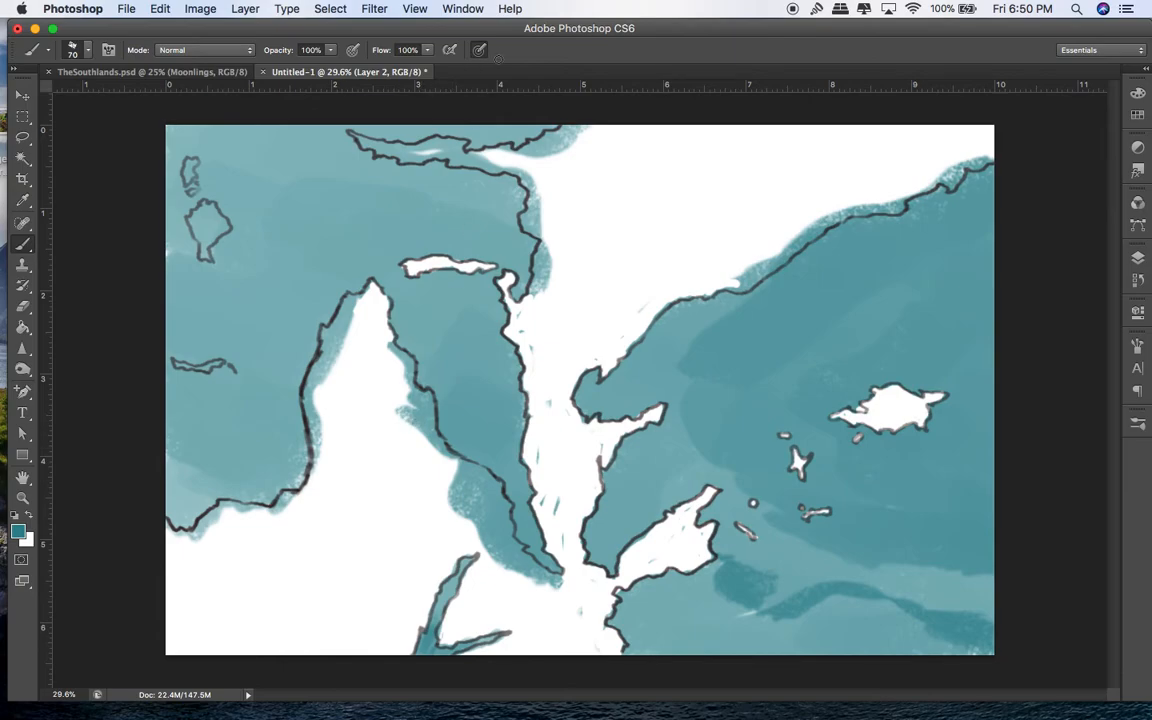
Step: Whiten the peninsula's coastlines, tip, northwest island, top coast and the northeast teal fringe
mouse_move(390, 358)
left_mouse_down()
mouse_move(462, 505)
mouse_move(502, 530)
left_mouse_up()
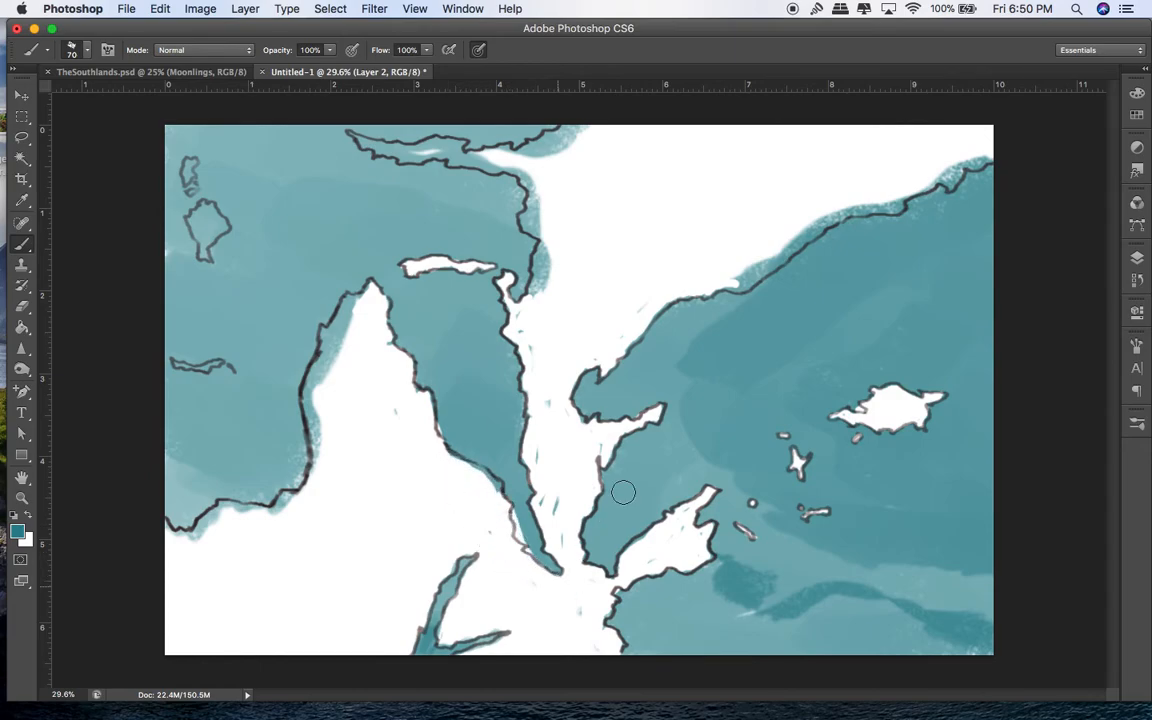
mouse_move(324, 458)
left_mouse_down()
mouse_move(315, 398)
mouse_move(365, 292)
left_mouse_up()
mouse_move(197, 226)
left_mouse_down()
mouse_move(185, 222)
mouse_move(188, 195)
mouse_move(216, 227)
mouse_move(168, 158)
mouse_move(190, 168)
left_mouse_up()
mouse_move(368, 145)
left_mouse_down()
mouse_move(362, 135)
mouse_move(405, 140)
mouse_move(490, 172)
mouse_move(498, 265)
left_mouse_up()
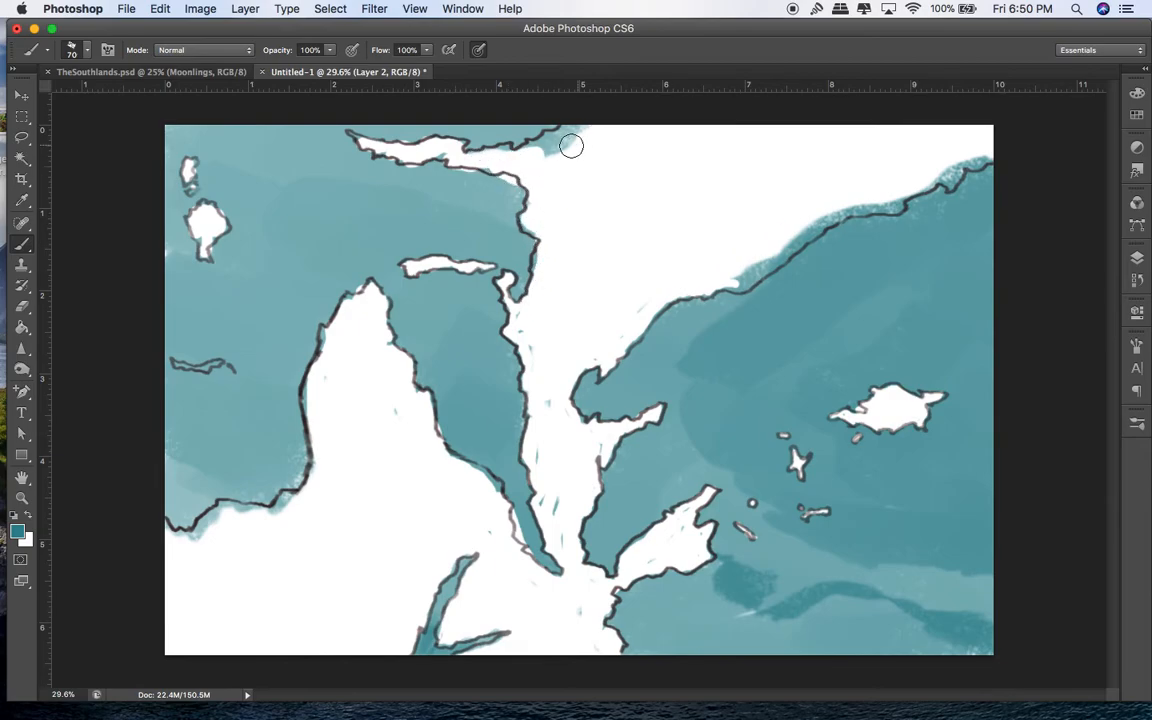
left_click_drag(576, 146, 540, 132)
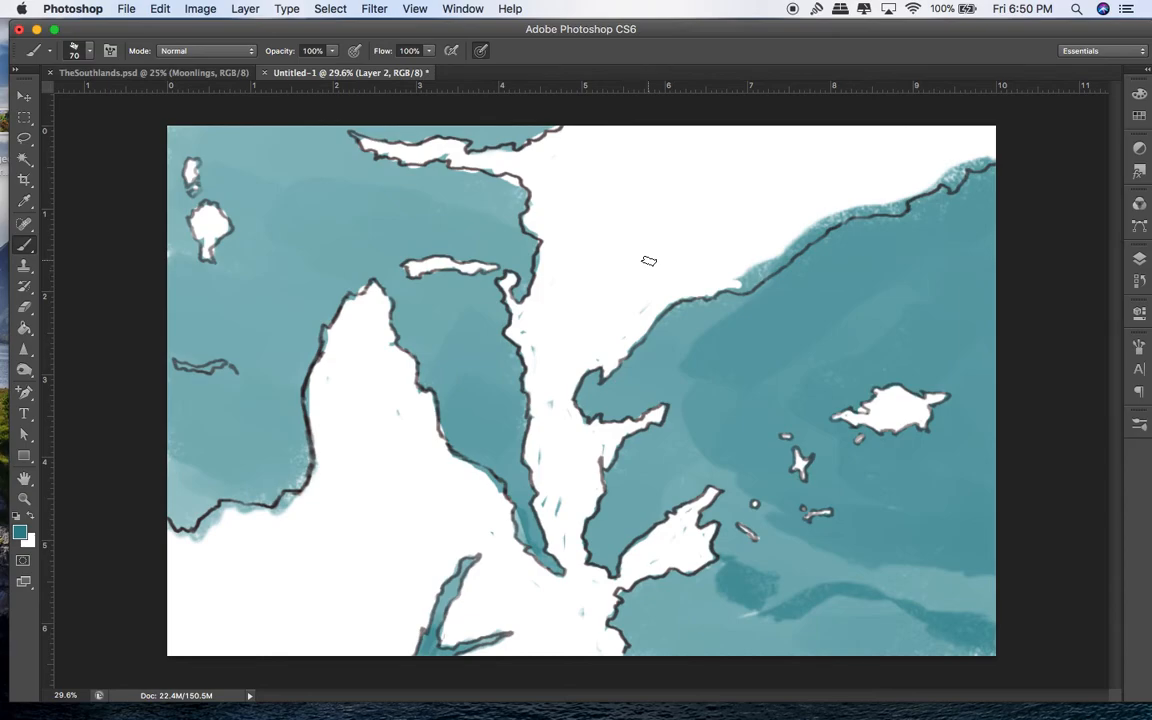
mouse_move(737, 286)
left_mouse_down()
mouse_move(827, 221)
mouse_move(878, 199)
mouse_move(862, 206)
mouse_move(894, 205)
mouse_move(954, 164)
mouse_move(954, 181)
mouse_move(987, 154)
left_mouse_up()
Step: Whiten the small western island, peninsula's west coast and stray specks, then paint a darker teal band at size 150
left_click_drag(178, 363, 220, 364)
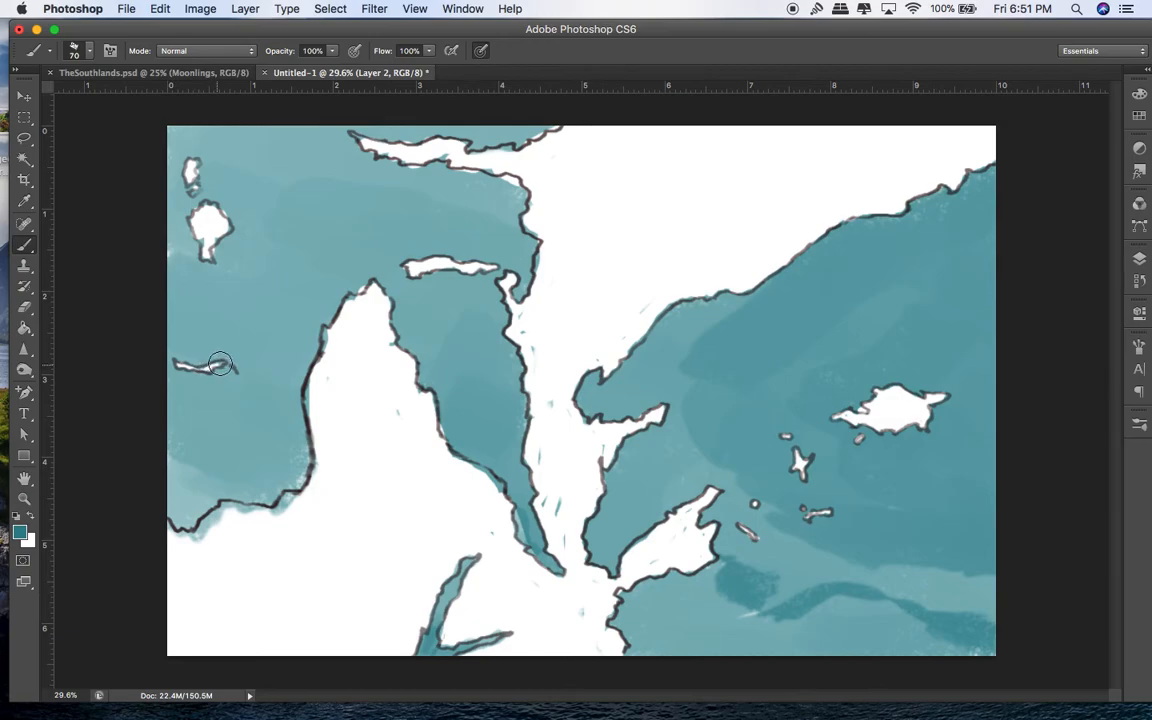
mouse_move(362, 347)
left_mouse_down()
mouse_move(331, 336)
mouse_move(313, 400)
mouse_move(322, 426)
mouse_move(301, 502)
mouse_move(278, 514)
mouse_move(293, 488)
mouse_move(265, 515)
mouse_move(230, 513)
mouse_move(190, 544)
mouse_move(226, 512)
left_mouse_up()
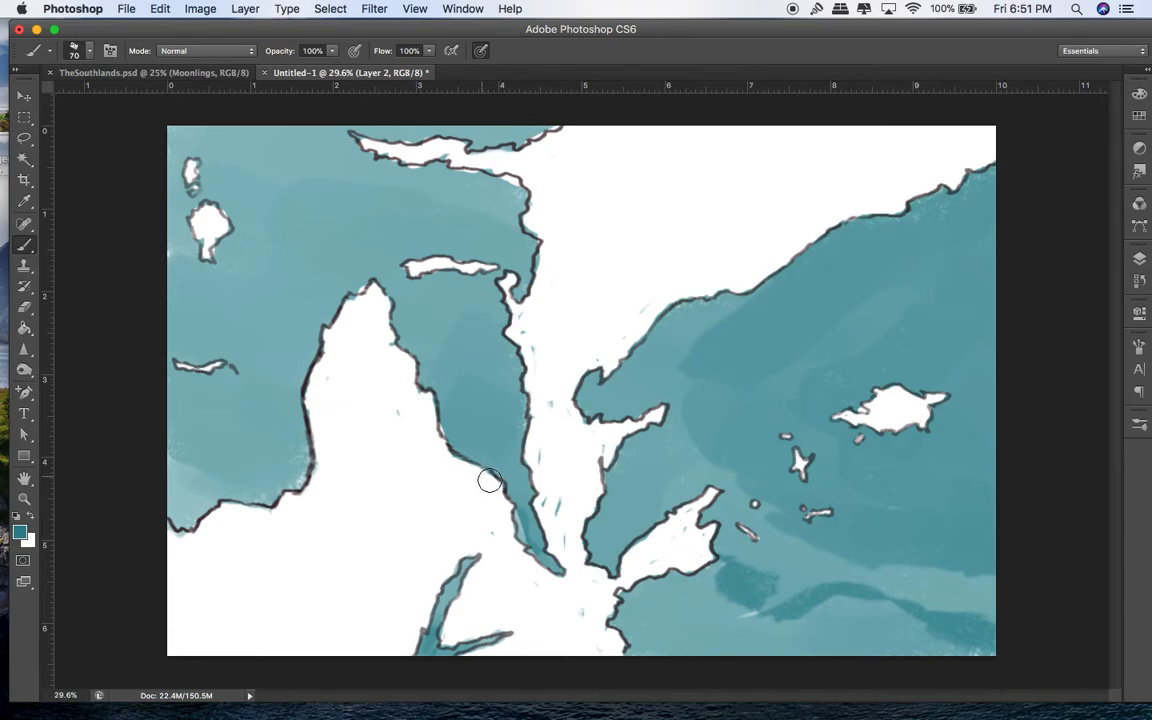
left_click_drag(627, 314, 666, 280)
key("bracketright")
key("bracketright")
key("bracketright")
key("bracketright")
key("bracketright")
key("bracketright")
key("bracketright")
key("bracketright")
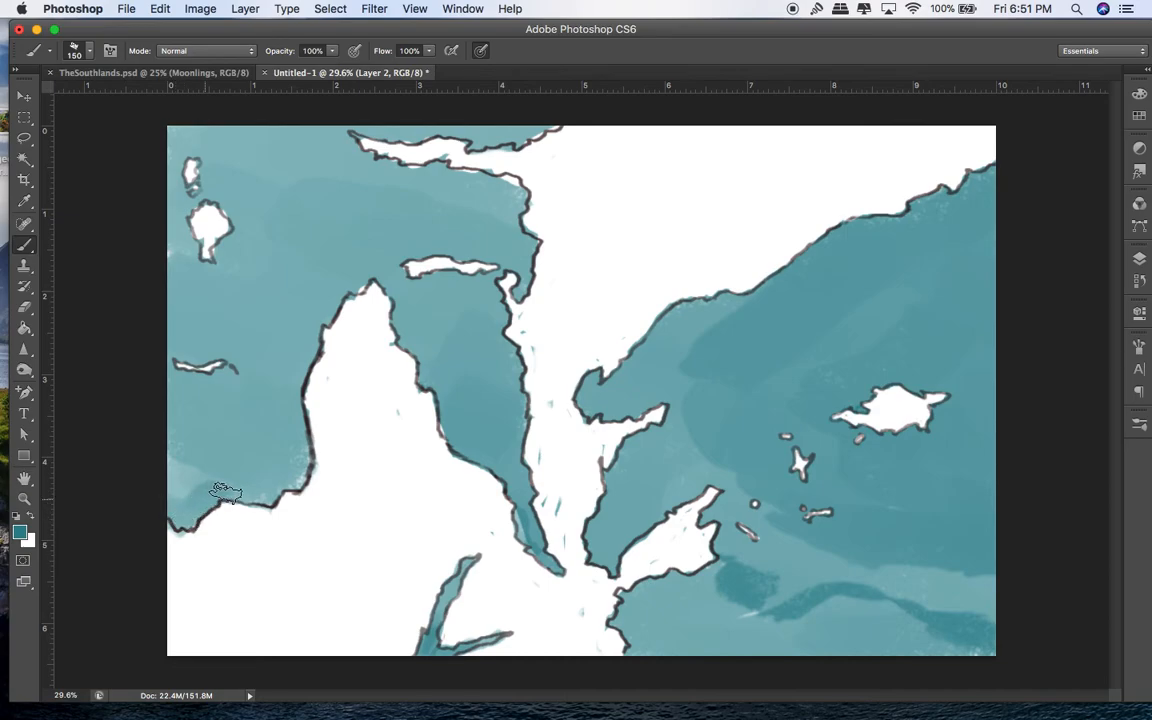
mouse_move(293, 476)
left_mouse_down()
mouse_move(308, 345)
mouse_move(322, 305)
mouse_move(355, 283)
mouse_move(402, 325)
mouse_move(458, 432)
mouse_move(514, 460)
mouse_move(468, 362)
mouse_move(445, 270)
mouse_move(463, 282)
mouse_move(372, 250)
mouse_move(365, 228)
mouse_move(450, 193)
left_mouse_up()
key("ctrl+Up")
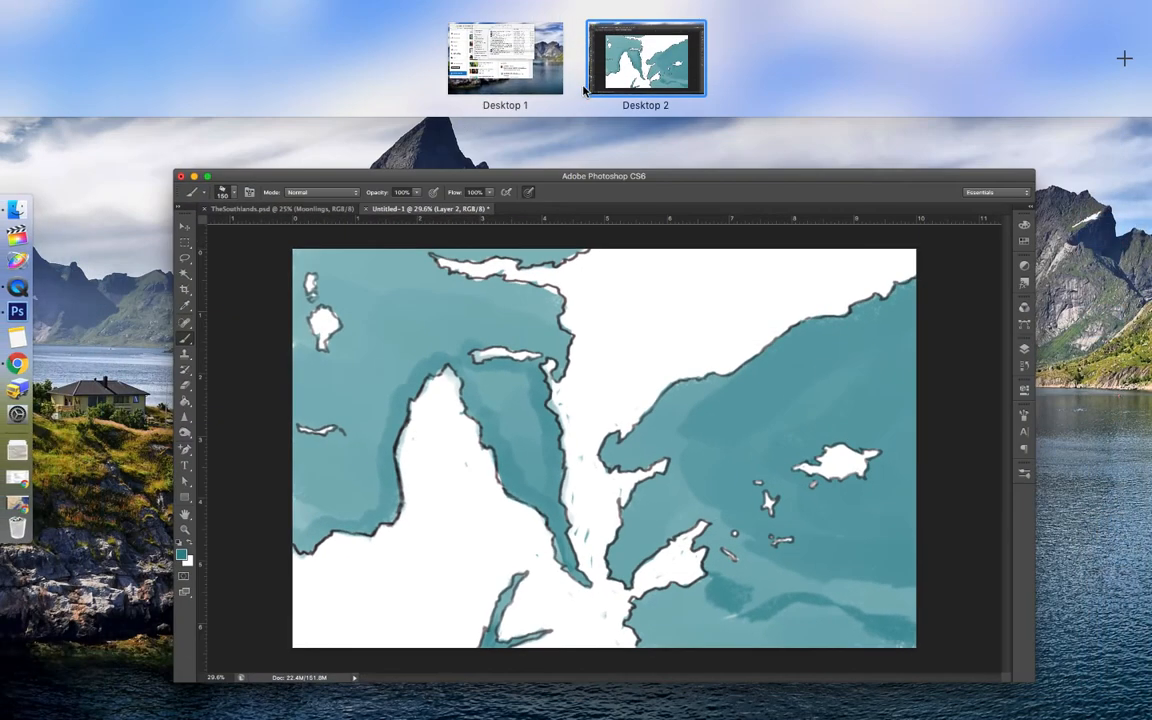
left_click(20, 500)
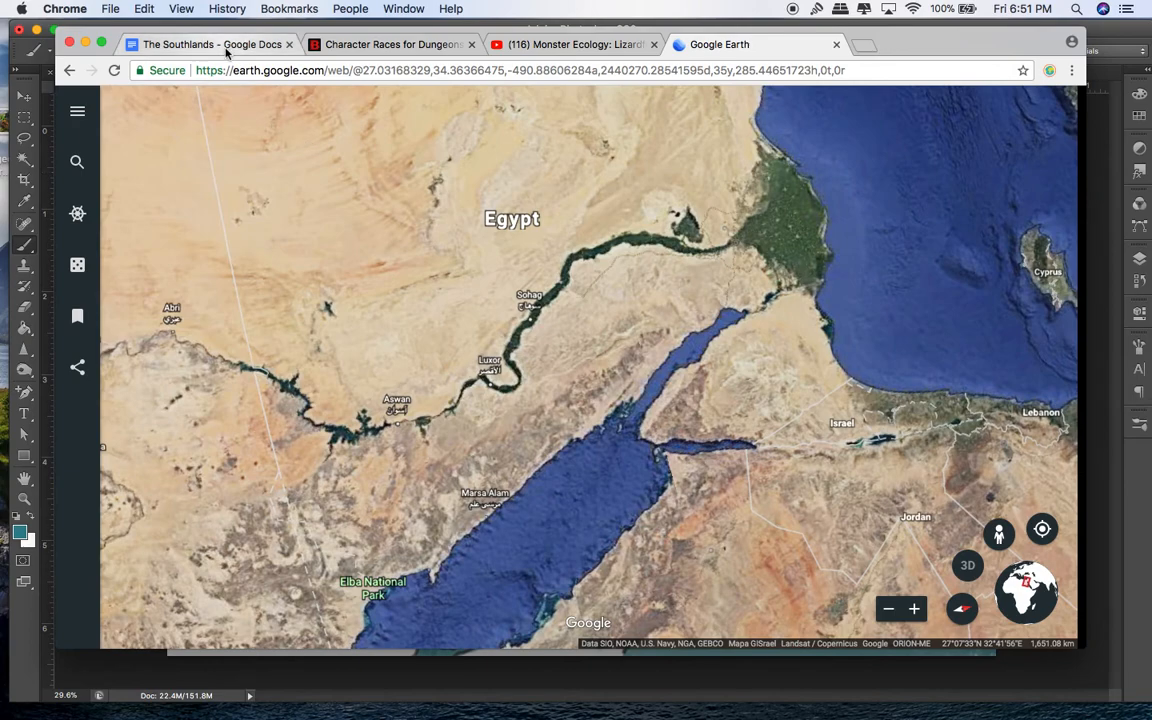
left_click(228, 50)
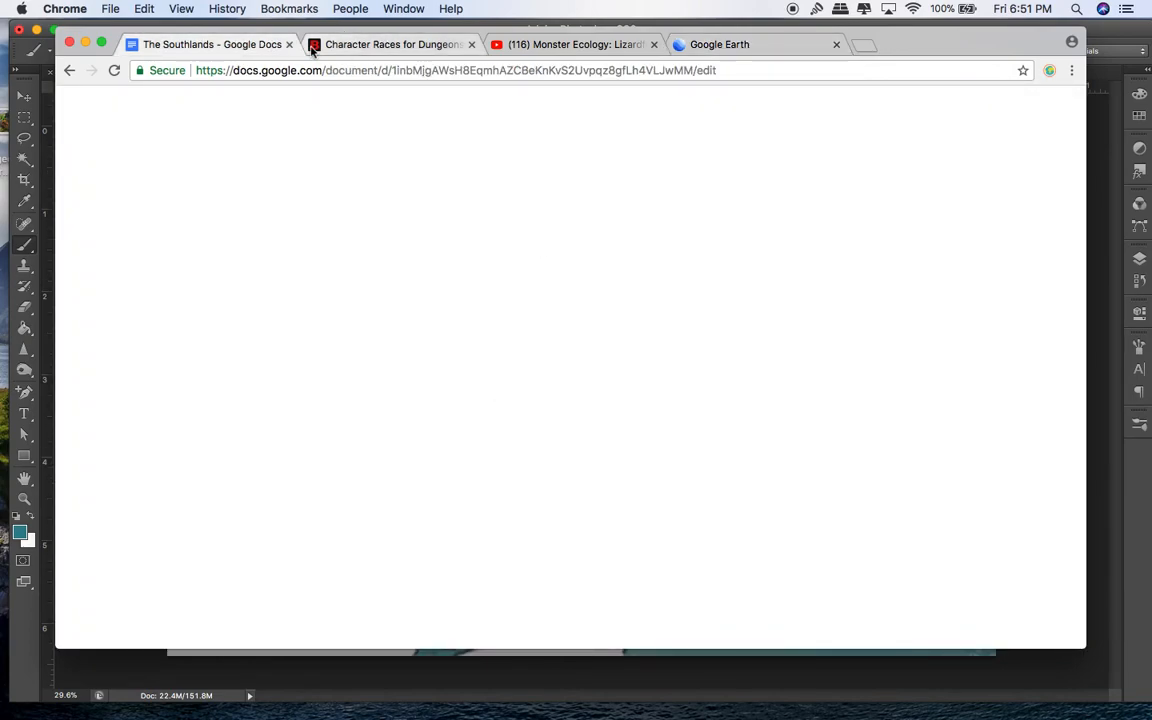
left_click(355, 44)
left_click(254, 44)
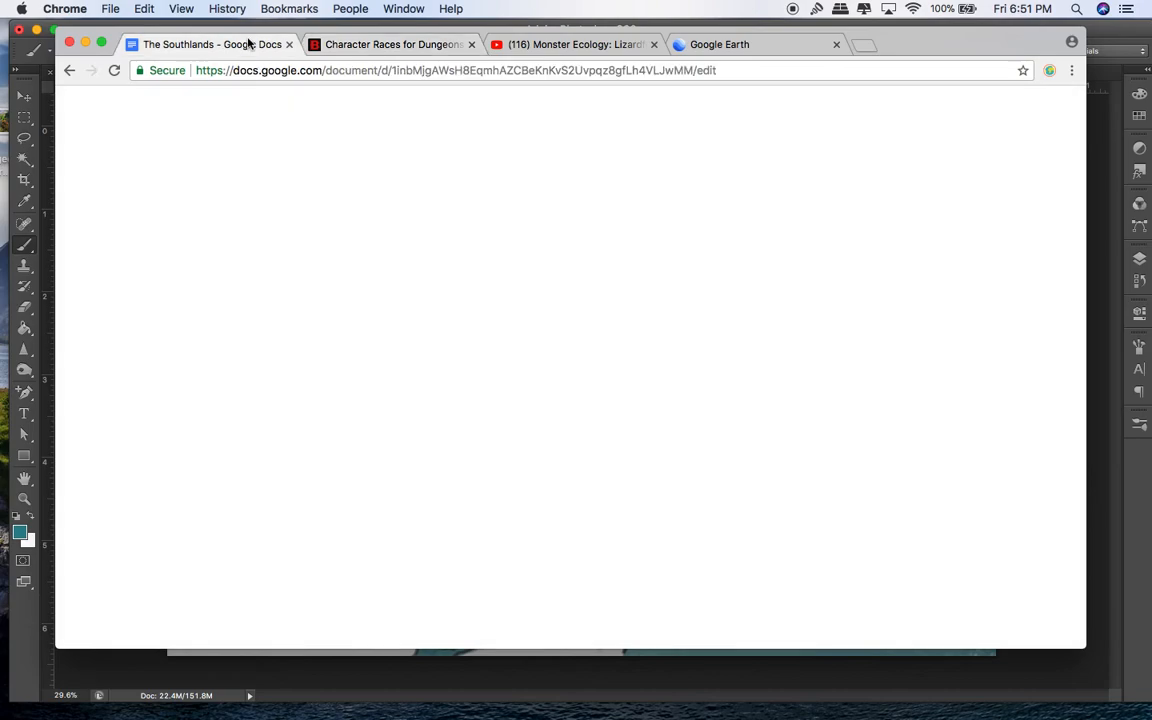
left_click(85, 44)
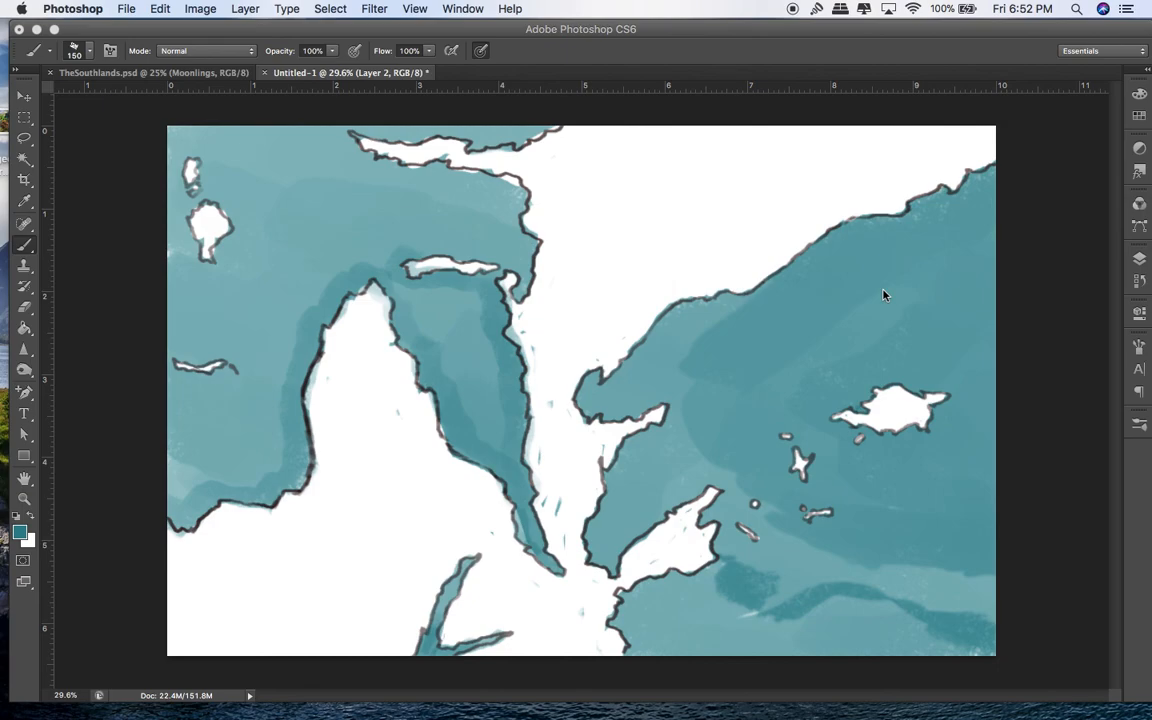
left_click(793, 9)
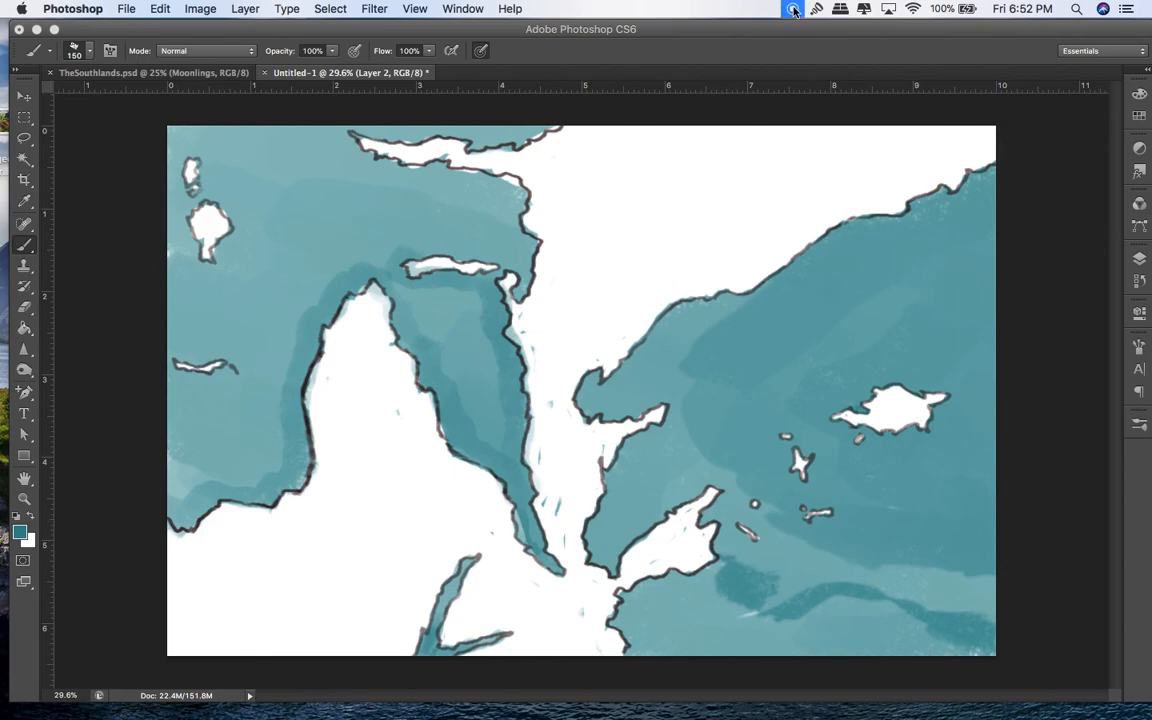